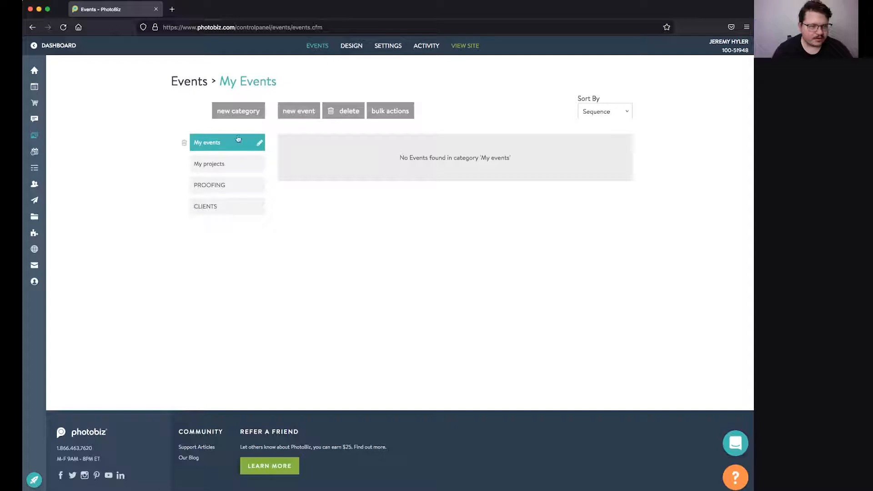
Step: Begin a new event in the empty My events category
{"action": "left_click", "coordinate": [300, 112]}
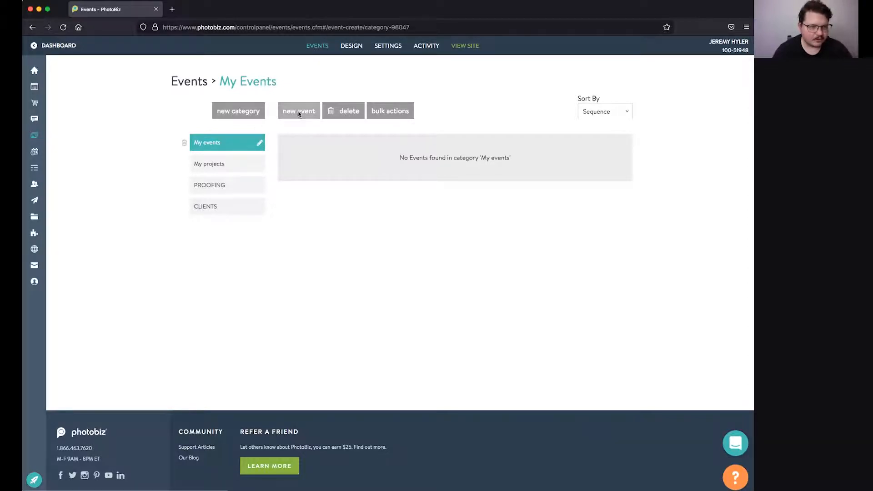
Step: Name the event 'Wedding Test' and set its expiration date to 11/12/2021
{"action": "type", "text": "Wedding Test"}
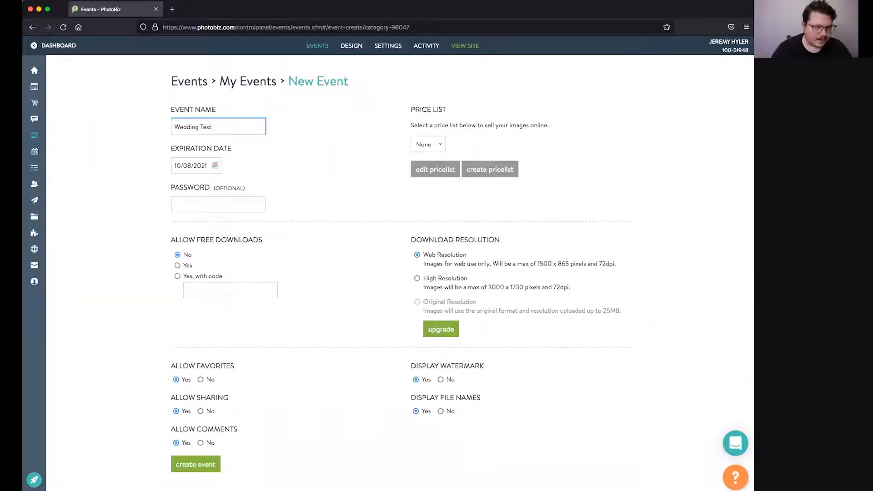
{"action": "left_click", "coordinate": [184, 162]}
{"action": "left_click", "coordinate": [249, 181]}
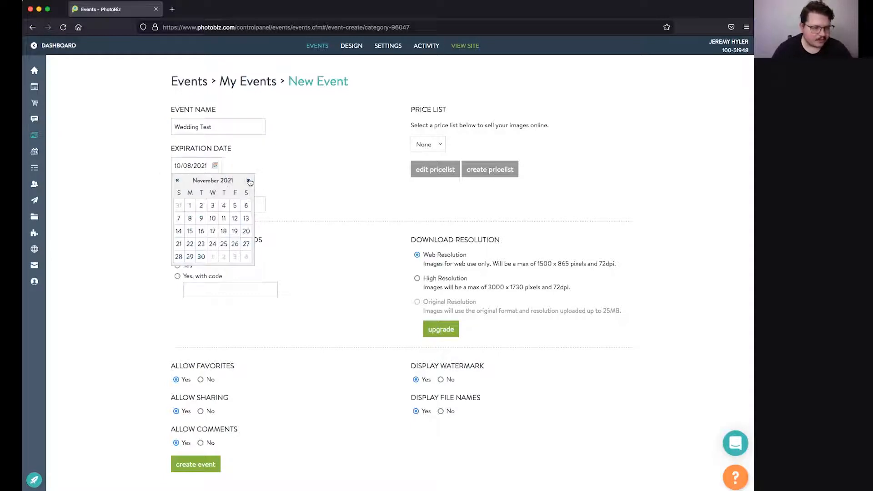
{"action": "left_click", "coordinate": [235, 219]}
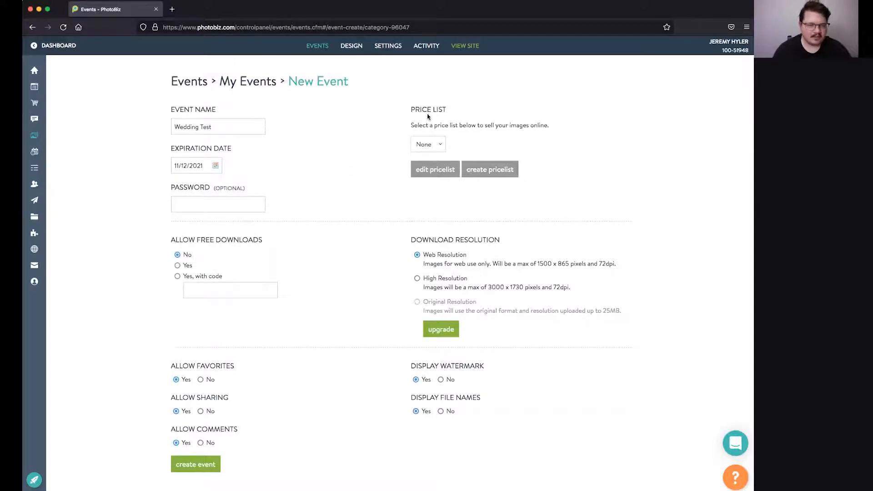
Step: Keep the price list at None and enter a gallery password
{"action": "left_click", "coordinate": [430, 146]}
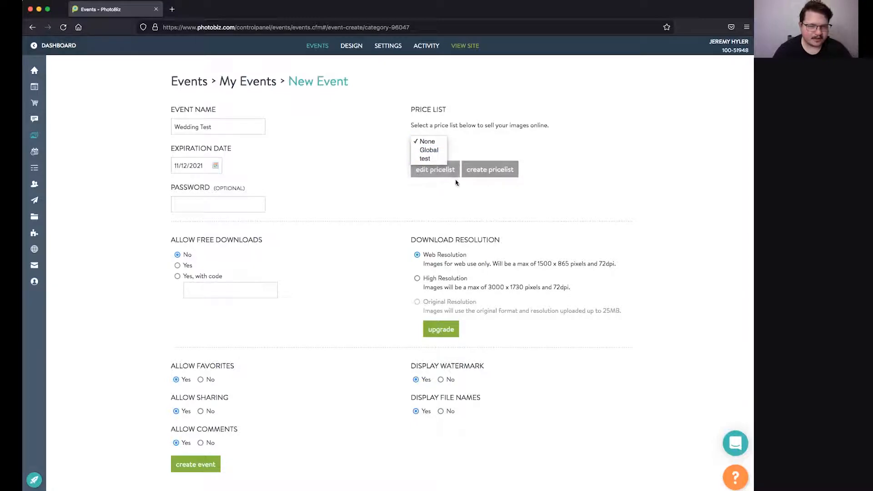
{"action": "left_click", "coordinate": [402, 220]}
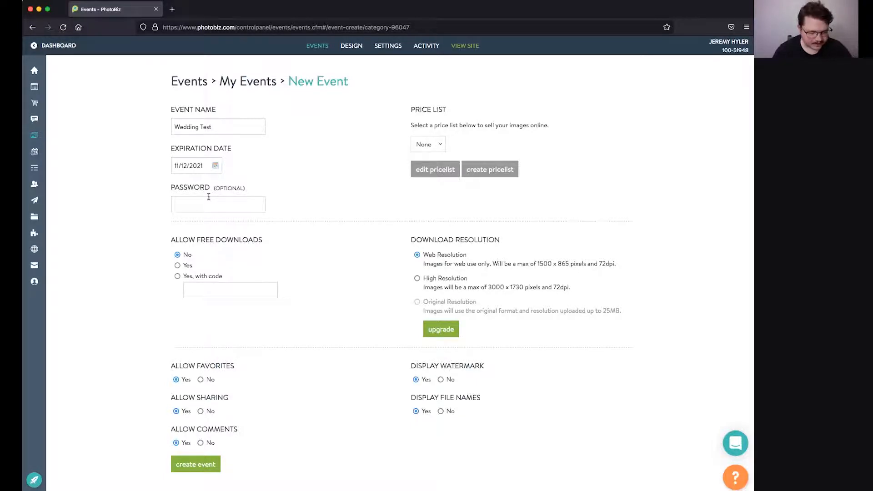
{"action": "left_click", "coordinate": [208, 203]}
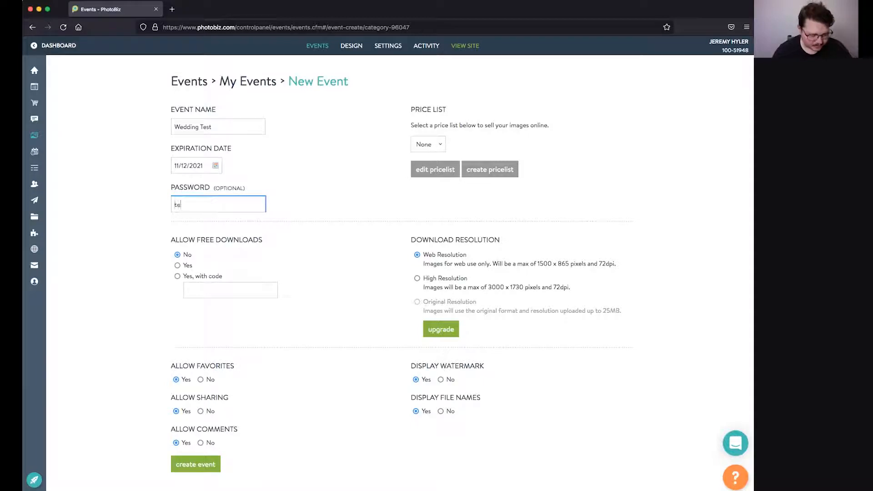
{"action": "left_click", "coordinate": [284, 246]}
{"action": "scroll", "coordinate": [270, 246], "scroll_direction": "down", "scroll_amount": 1}
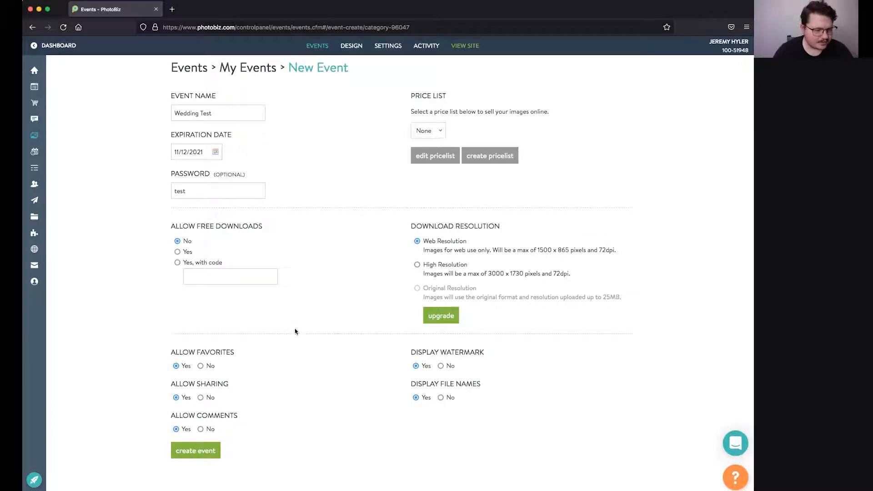
{"action": "scroll", "coordinate": [296, 332], "scroll_direction": "down", "scroll_amount": 2}
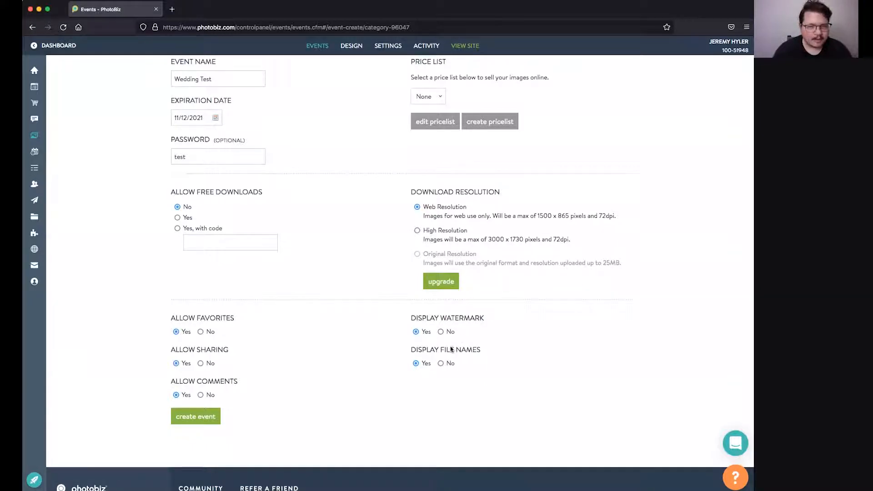
{"action": "scroll", "coordinate": [453, 346], "scroll_direction": "down", "scroll_amount": 1}
{"action": "scroll", "coordinate": [443, 351], "scroll_direction": "up", "scroll_amount": 3}
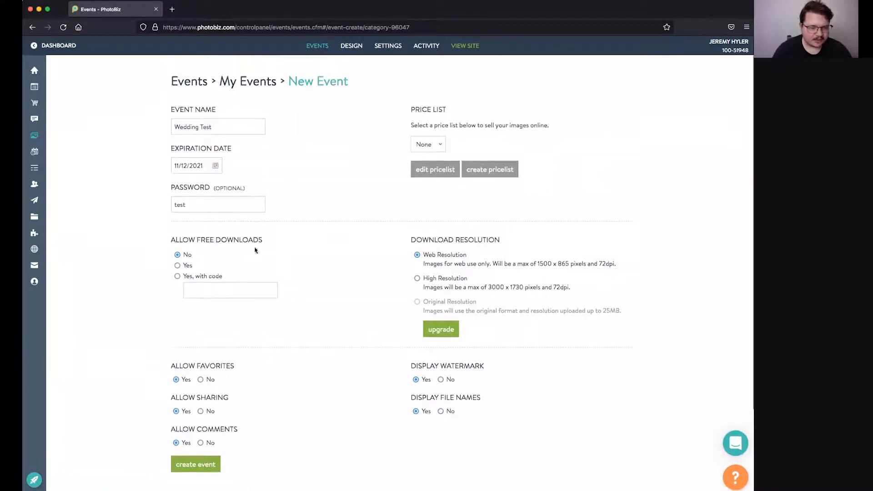
{"action": "scroll", "coordinate": [271, 275], "scroll_direction": "down", "scroll_amount": 1}
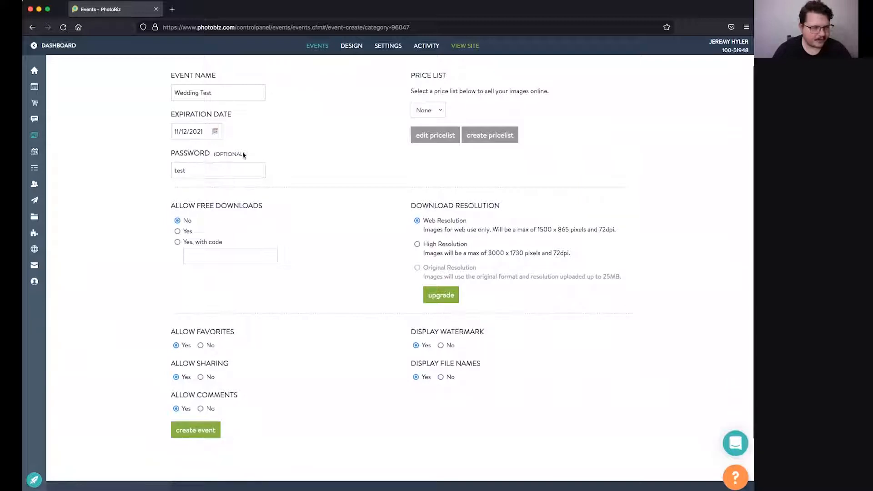
{"action": "scroll", "coordinate": [195, 177], "scroll_direction": "down", "scroll_amount": 1}
{"action": "scroll", "coordinate": [195, 150], "scroll_direction": "up", "scroll_amount": 2}
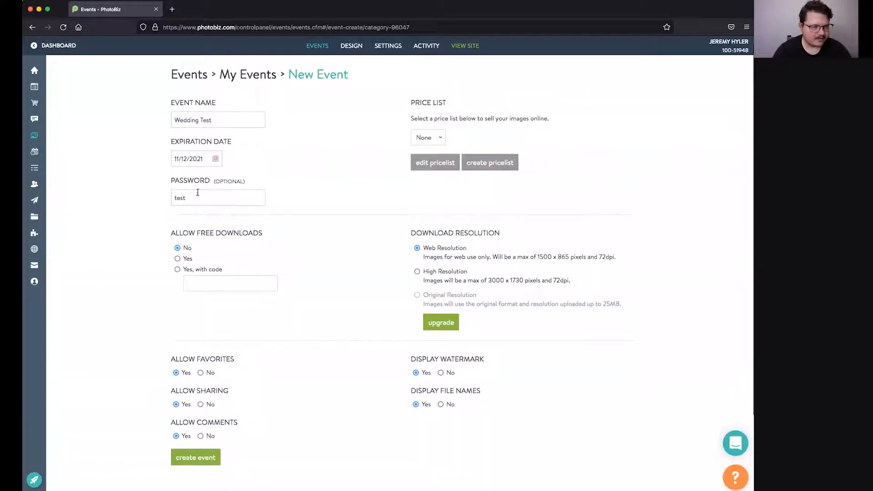
{"action": "scroll", "coordinate": [244, 302], "scroll_direction": "down", "scroll_amount": 1}
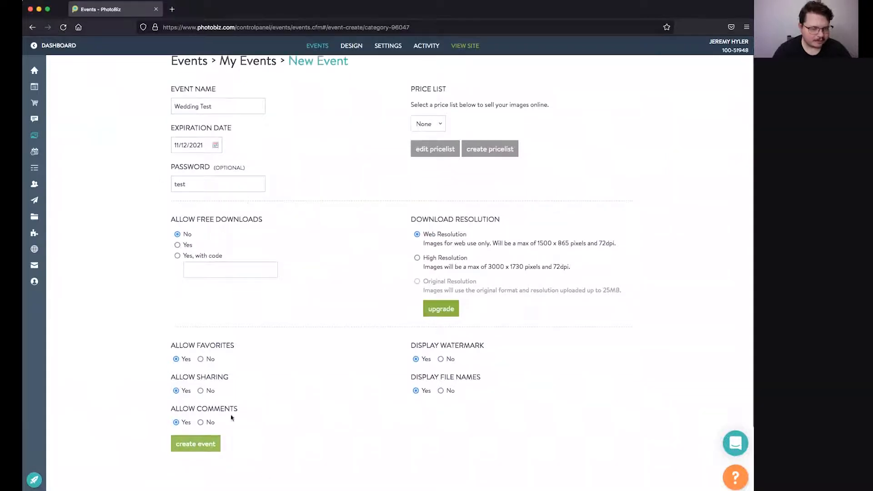
Step: Create Wedding Test, upload the 13 wedding photos, and move the bouquet photo one place earlier
{"action": "left_click", "coordinate": [198, 443]}
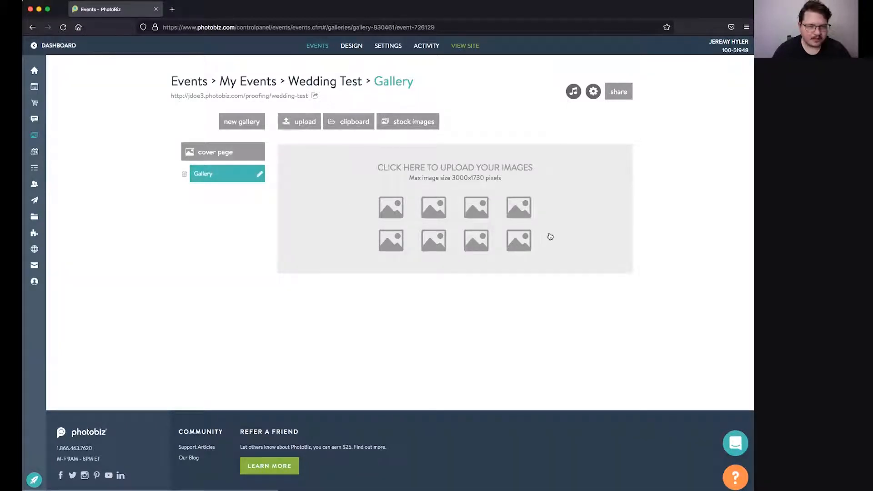
{"action": "left_click", "coordinate": [428, 166]}
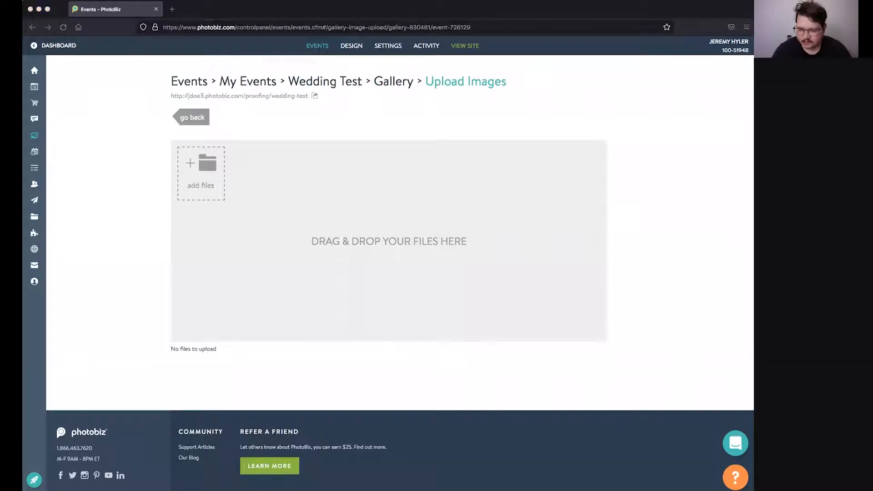
{"action": "left_click_drag", "start_coordinate": [255, 329], "coordinate": [234, 200]}
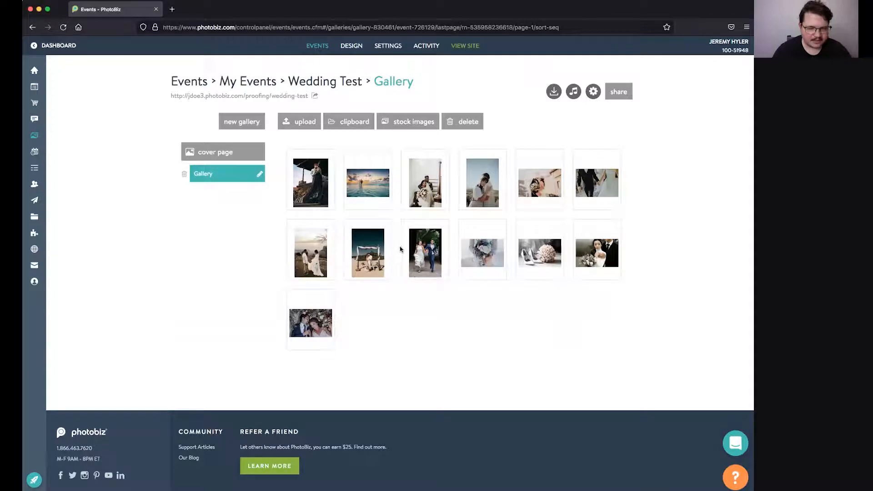
{"action": "left_click_drag", "start_coordinate": [470, 242], "coordinate": [394, 248]}
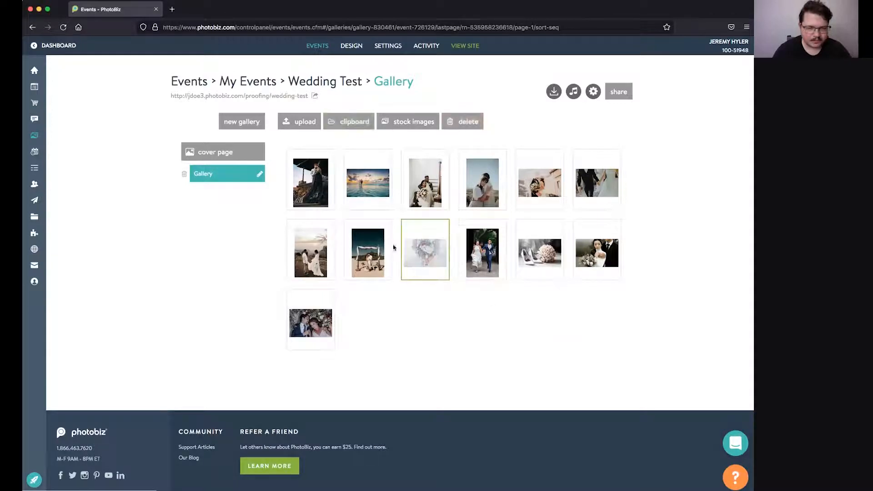
Step: Reorder the gallery: shoes photo into the first row, last photo moved to the front
{"action": "left_click_drag", "start_coordinate": [531, 253], "coordinate": [564, 183]}
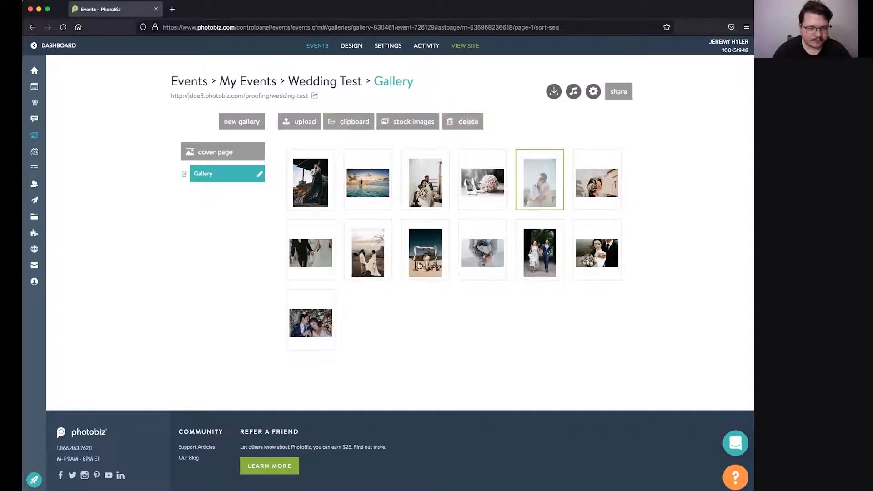
{"action": "left_click_drag", "start_coordinate": [307, 318], "coordinate": [391, 272]}
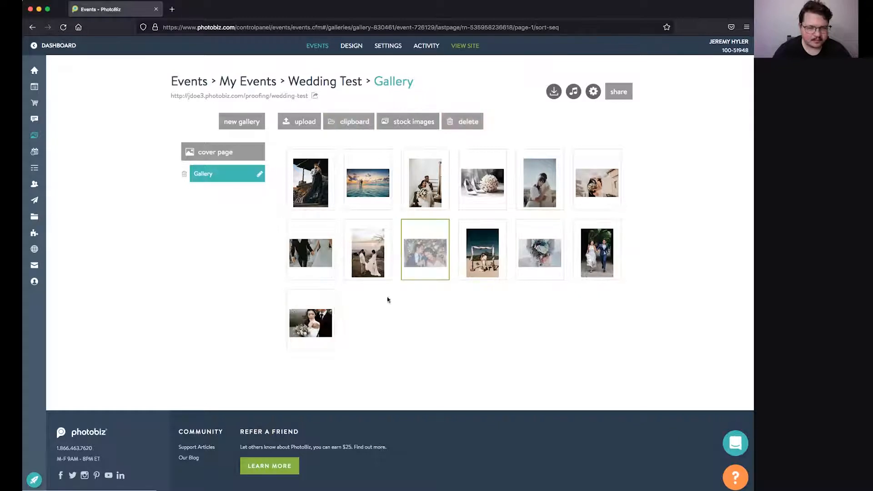
{"action": "left_click_drag", "start_coordinate": [307, 319], "coordinate": [303, 193]}
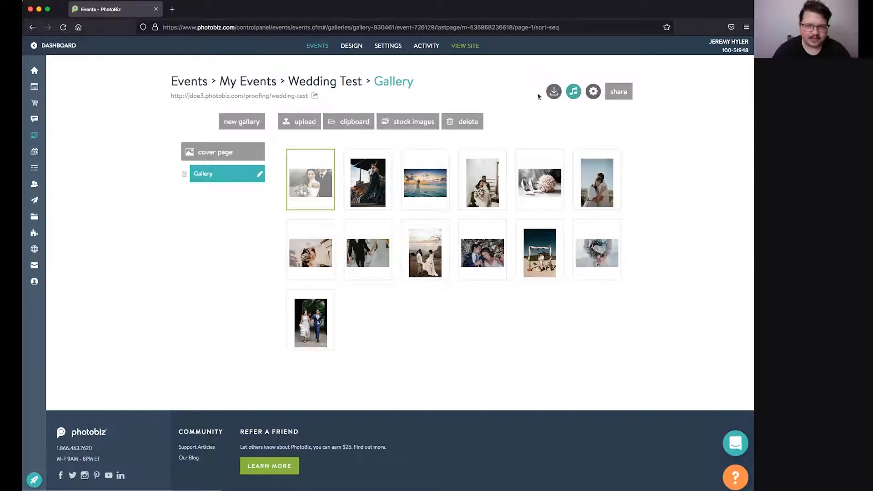
{"action": "left_click", "coordinate": [552, 91]}
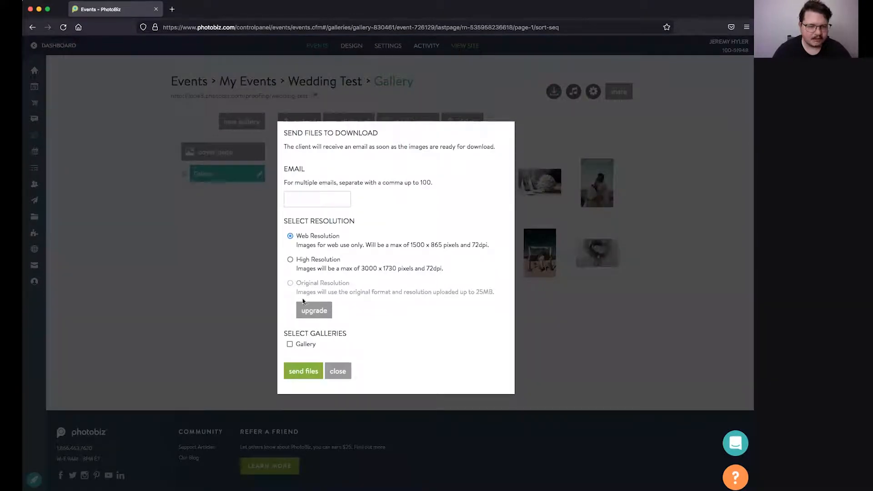
{"action": "left_click", "coordinate": [337, 372]}
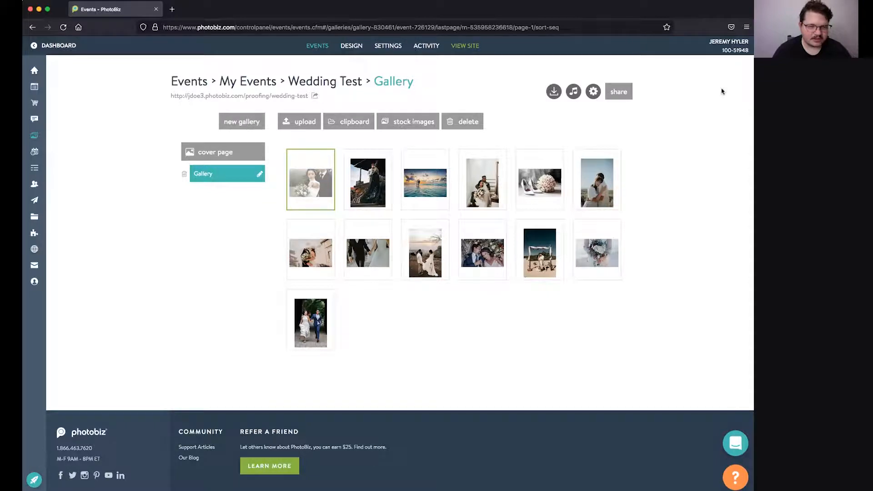
{"action": "left_click", "coordinate": [574, 92]}
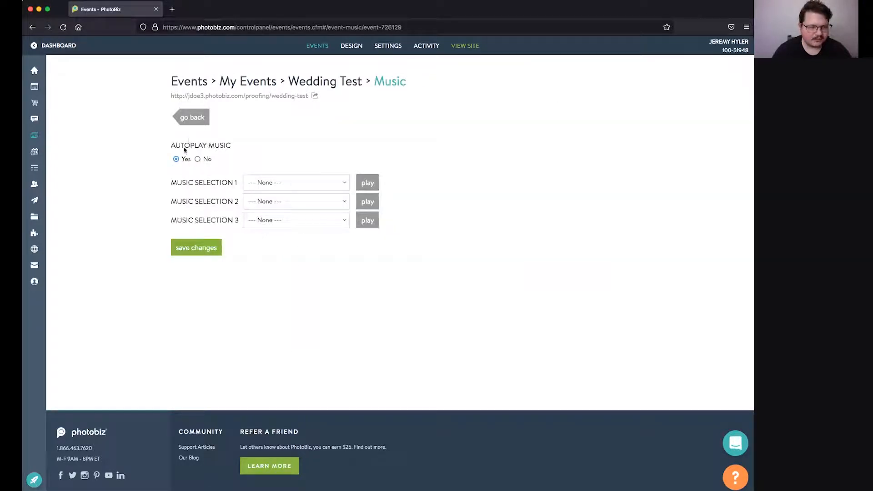
{"action": "left_click", "coordinate": [192, 118]}
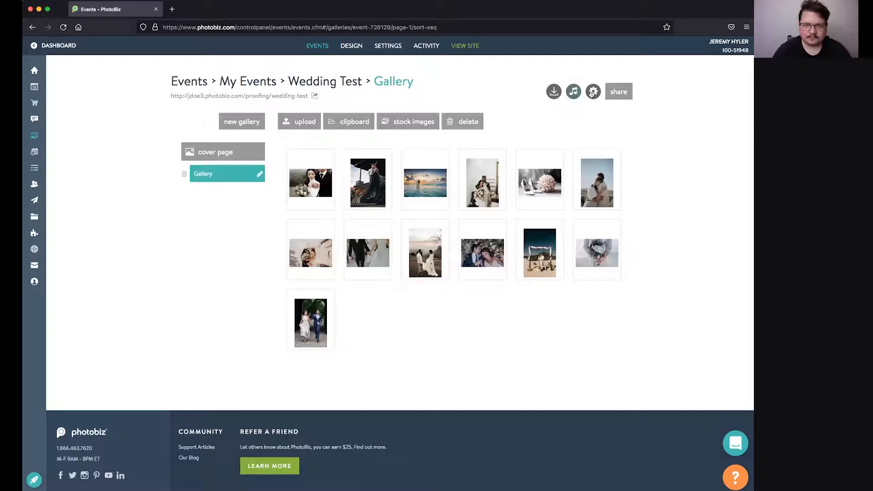
{"action": "left_click", "coordinate": [594, 92]}
Step: Leave the gallery via the event's cover page settings and open Design branding settings
{"action": "scroll", "coordinate": [259, 292], "scroll_direction": "down", "scroll_amount": 3}
{"action": "scroll", "coordinate": [259, 289], "scroll_direction": "up", "scroll_amount": 3}
{"action": "left_click", "coordinate": [203, 119]}
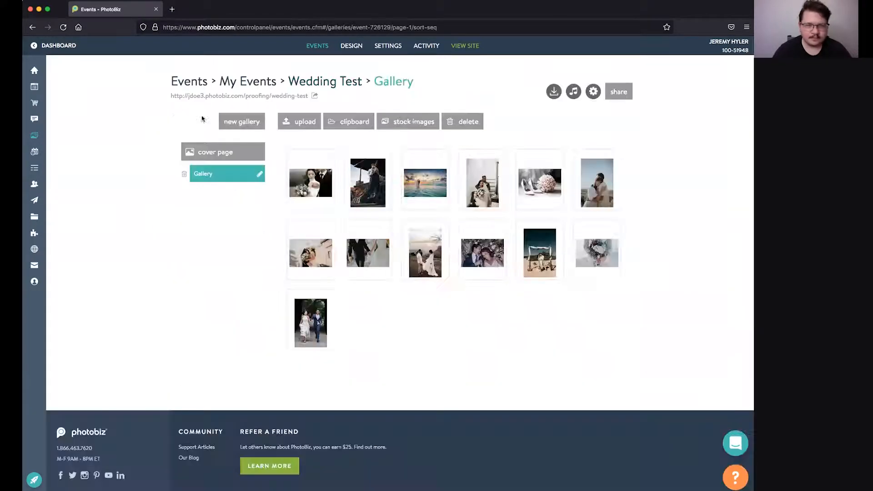
{"action": "left_click", "coordinate": [233, 153]}
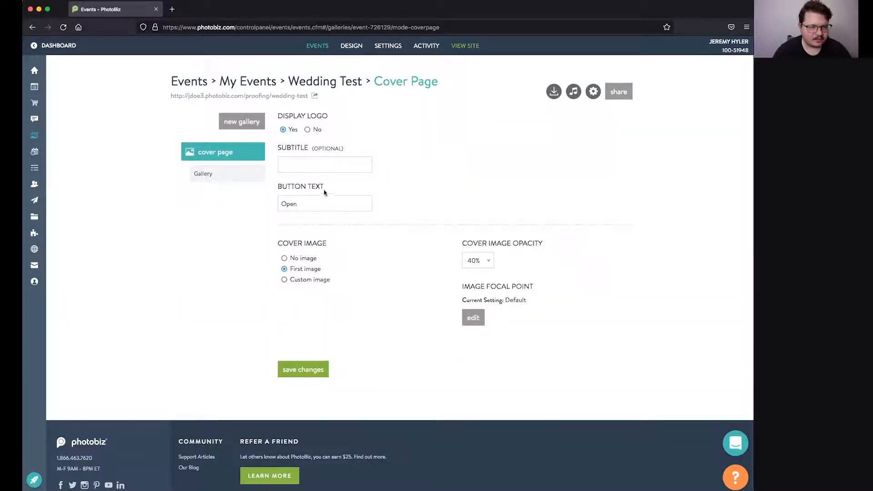
{"action": "left_click_drag", "start_coordinate": [286, 248], "coordinate": [340, 246]}
{"action": "left_click", "coordinate": [302, 260]}
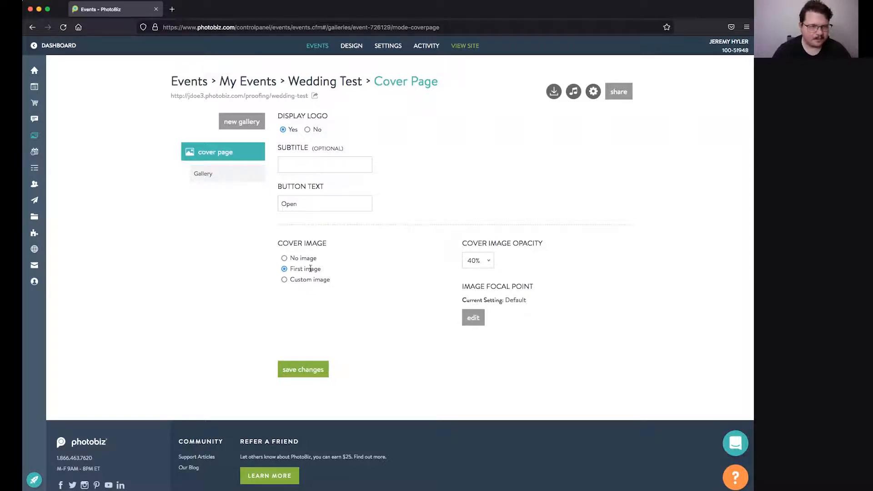
{"action": "left_click", "coordinate": [352, 46]}
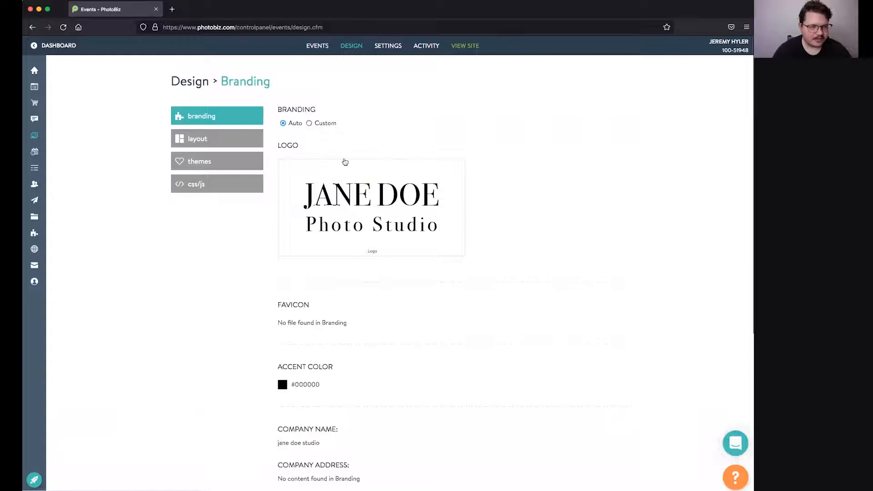
{"action": "scroll", "coordinate": [288, 119], "scroll_direction": "down", "scroll_amount": 1}
{"action": "scroll", "coordinate": [307, 150], "scroll_direction": "down", "scroll_amount": 1}
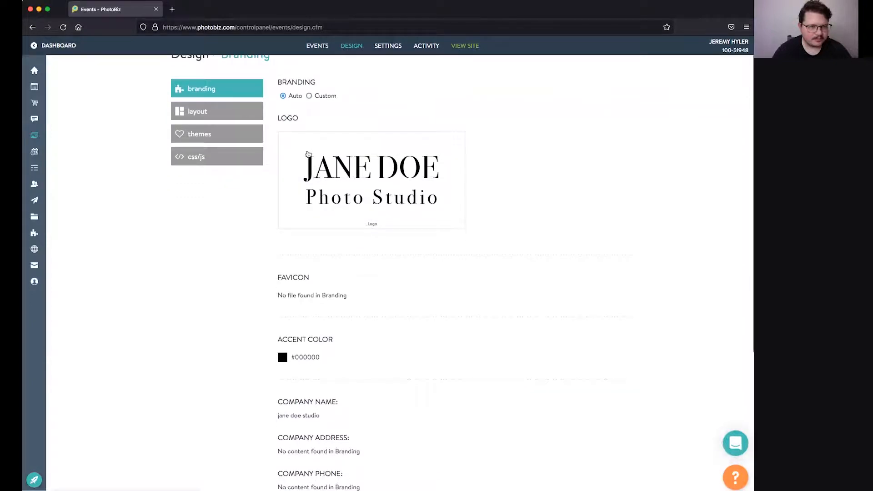
{"action": "left_click", "coordinate": [309, 96]}
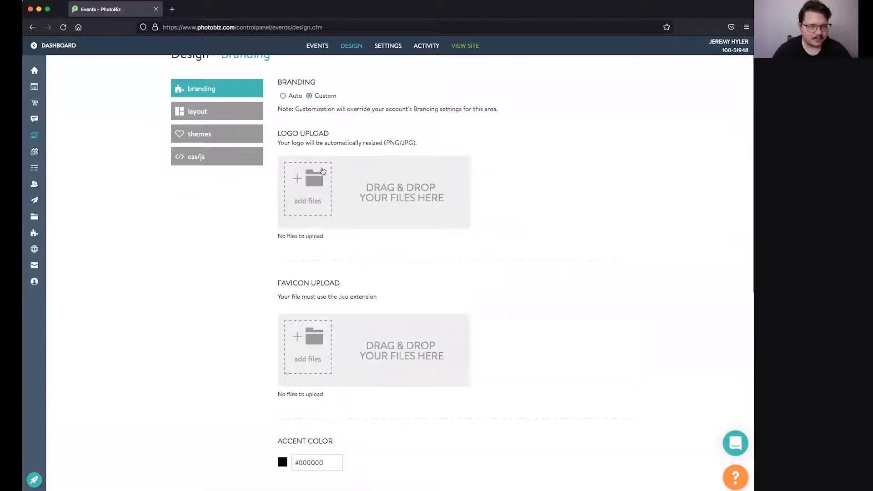
{"action": "left_click", "coordinate": [283, 96]}
{"action": "scroll", "coordinate": [318, 182], "scroll_direction": "down", "scroll_amount": 10}
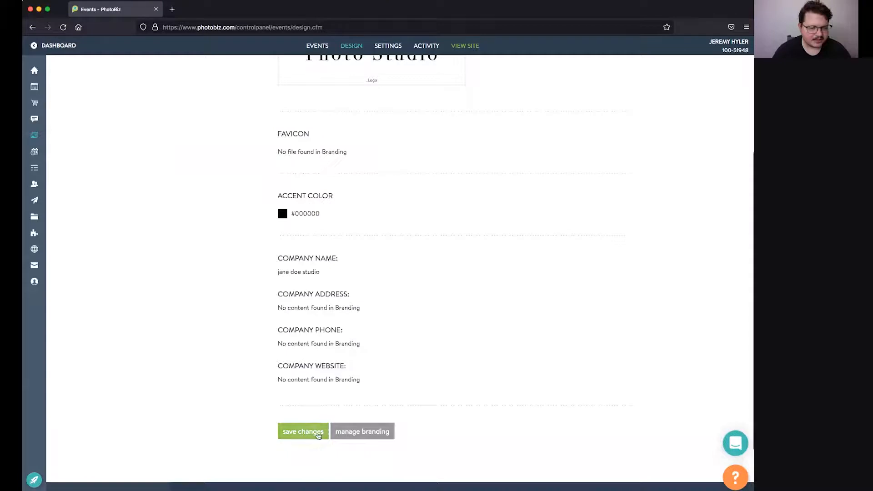
{"action": "scroll", "coordinate": [294, 392], "scroll_direction": "up", "scroll_amount": 5}
{"action": "scroll", "coordinate": [291, 362], "scroll_direction": "down", "scroll_amount": 10}
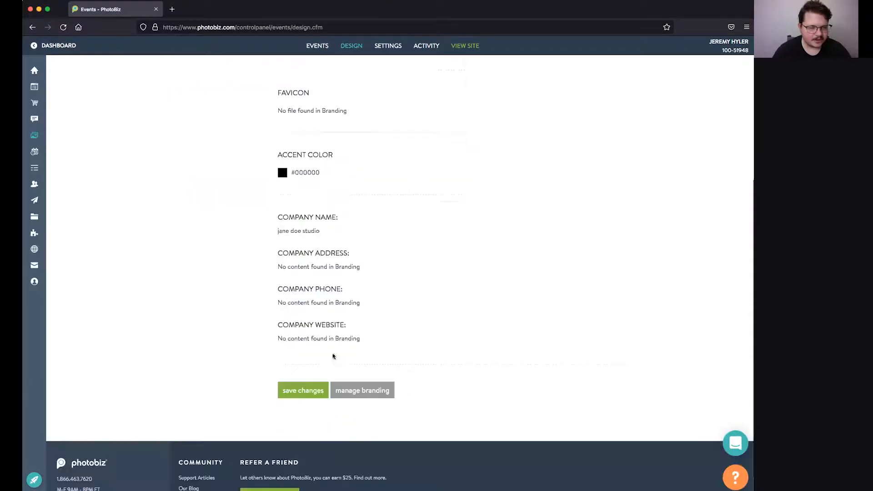
{"action": "left_click", "coordinate": [373, 394]}
{"action": "scroll", "coordinate": [373, 397], "scroll_direction": "down", "scroll_amount": 8}
{"action": "scroll", "coordinate": [376, 397], "scroll_direction": "up", "scroll_amount": 8}
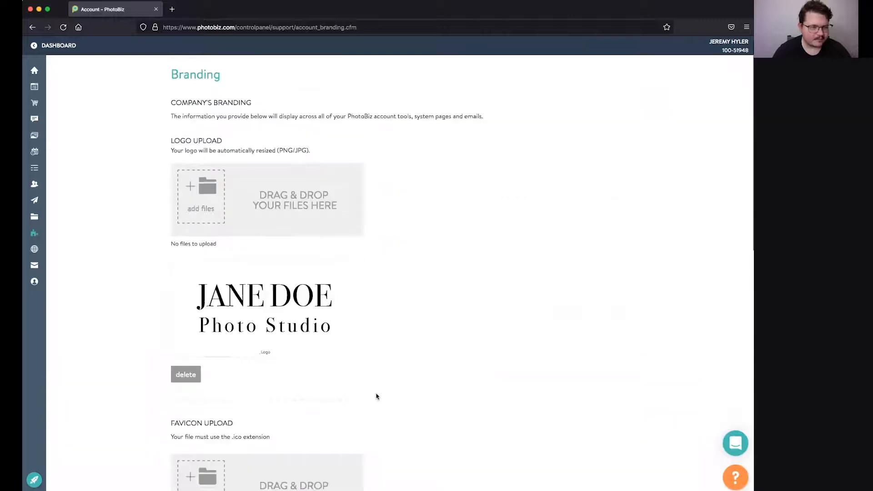
{"action": "left_click", "coordinate": [32, 27]}
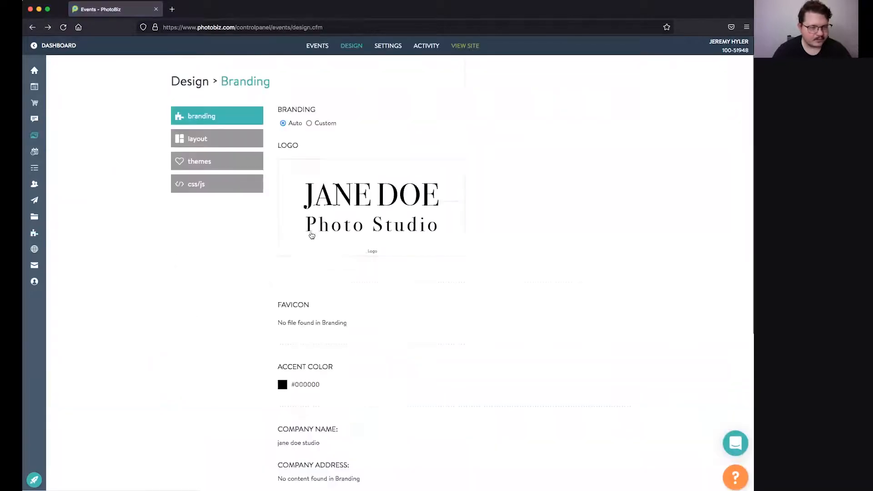
{"action": "left_click", "coordinate": [212, 142]}
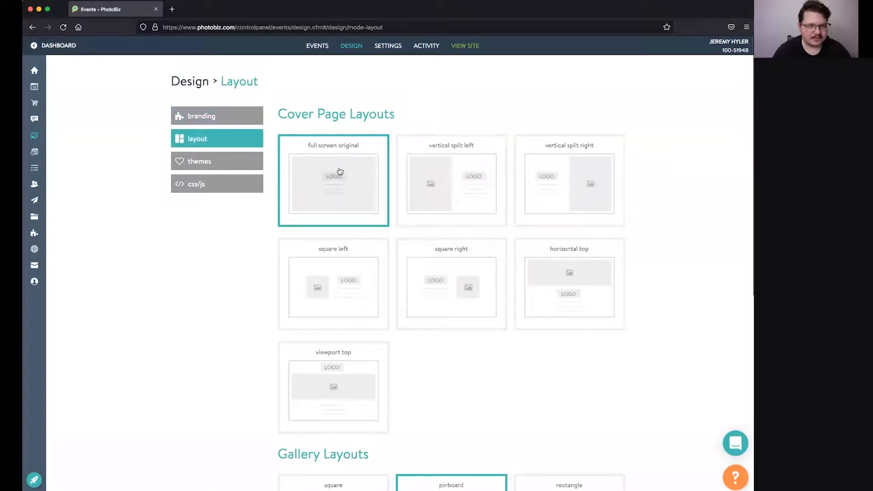
Step: Pick the vertical split left cover layout and save the layout change
{"action": "scroll", "coordinate": [341, 169], "scroll_direction": "down", "scroll_amount": 1}
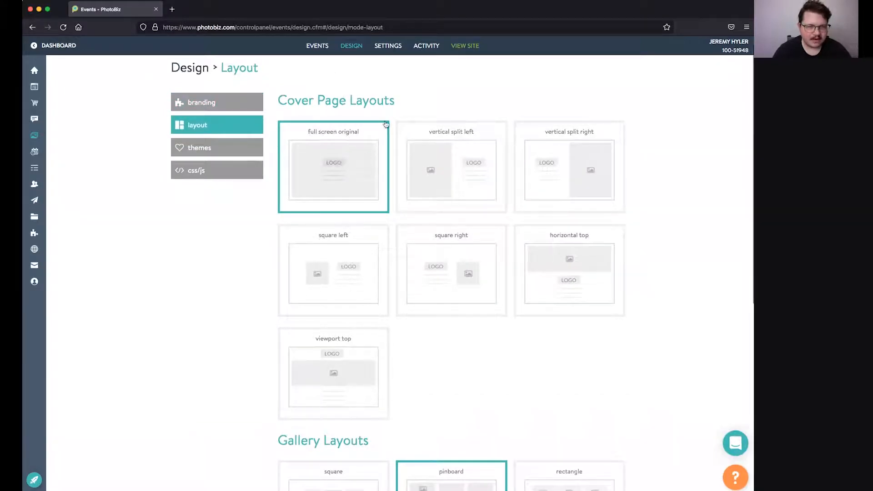
{"action": "left_click", "coordinate": [456, 149]}
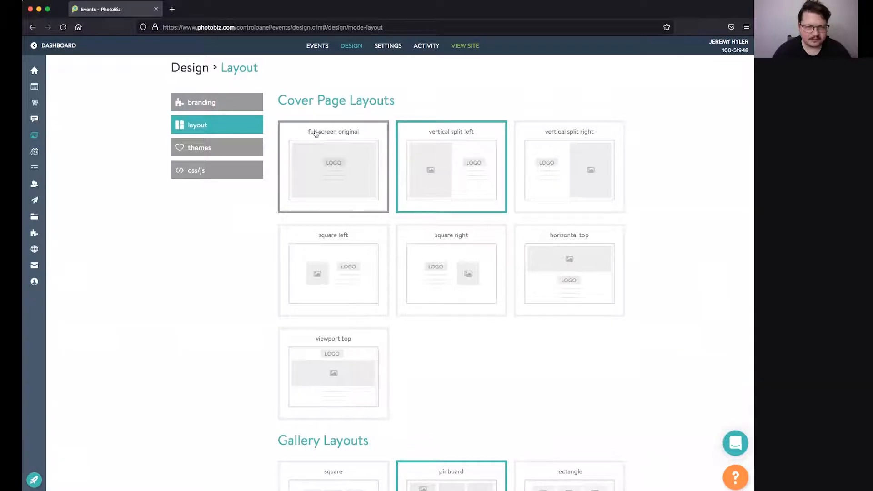
{"action": "scroll", "coordinate": [413, 170], "scroll_direction": "down", "scroll_amount": 3}
{"action": "scroll", "coordinate": [413, 170], "scroll_direction": "up", "scroll_amount": 2}
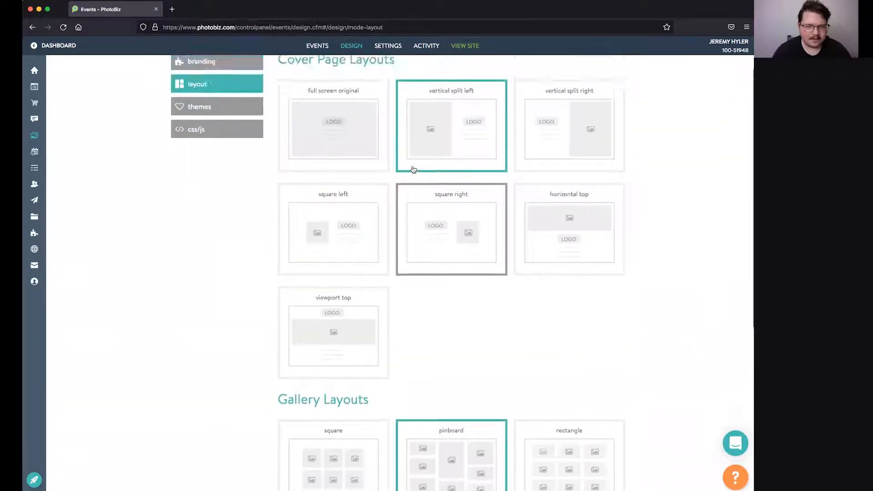
{"action": "scroll", "coordinate": [412, 169], "scroll_direction": "down", "scroll_amount": 6}
{"action": "scroll", "coordinate": [496, 253], "scroll_direction": "down", "scroll_amount": 3}
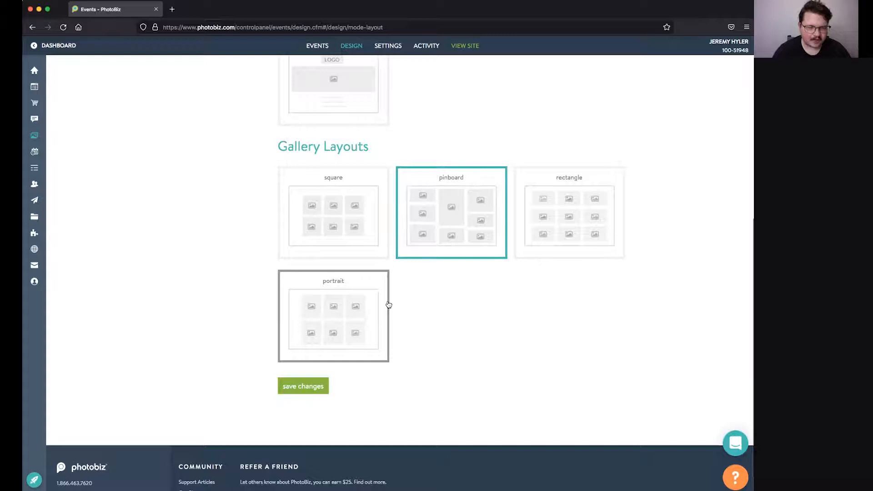
{"action": "scroll", "coordinate": [491, 243], "scroll_direction": "down", "scroll_amount": 1}
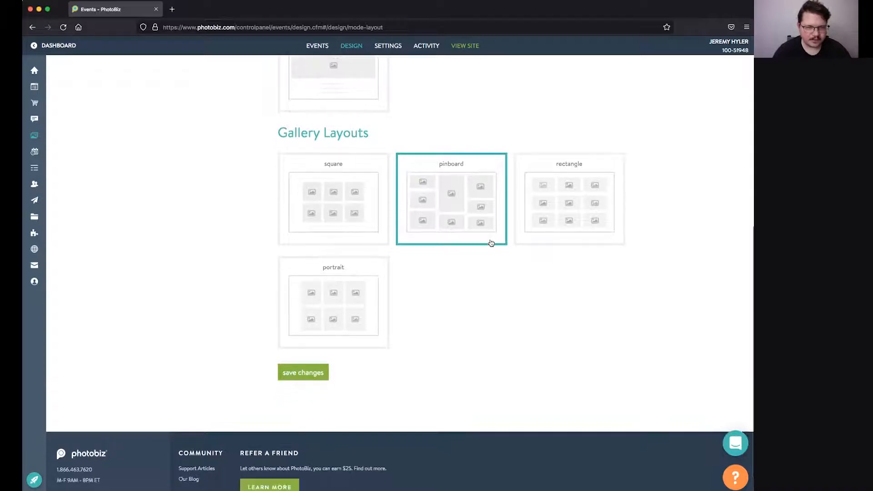
{"action": "scroll", "coordinate": [491, 243], "scroll_direction": "up", "scroll_amount": 7}
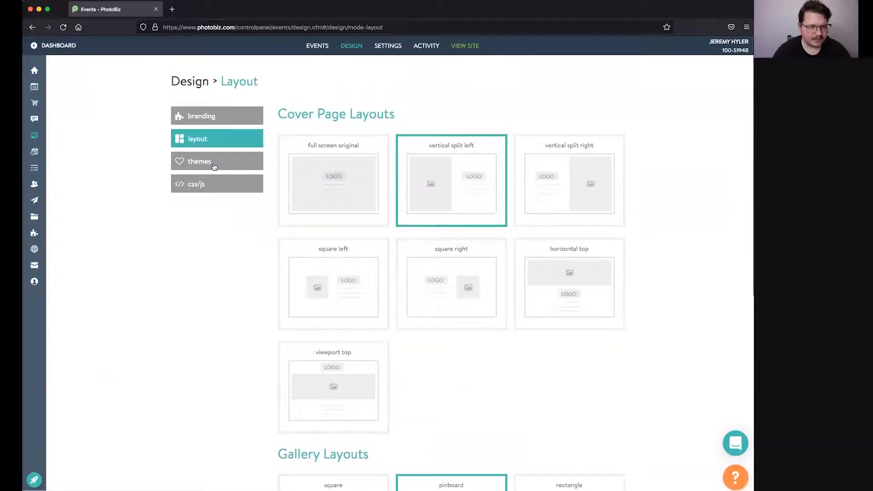
{"action": "scroll", "coordinate": [255, 273], "scroll_direction": "down", "scroll_amount": 7}
{"action": "left_click", "coordinate": [301, 384]}
{"action": "left_click", "coordinate": [194, 164]}
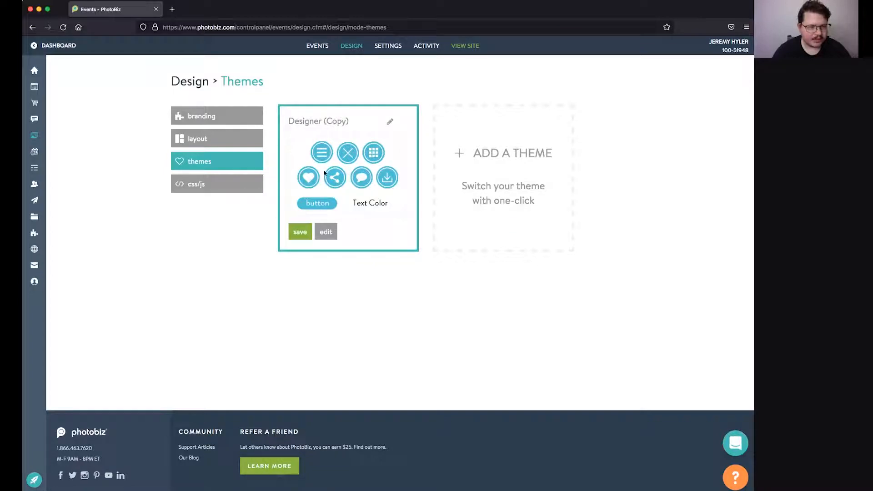
Step: Add the monochromatic theme and save Monochromatic (Copy) as the event's active theme
{"action": "left_click", "coordinate": [486, 159]}
{"action": "scroll", "coordinate": [380, 193], "scroll_direction": "down", "scroll_amount": 3}
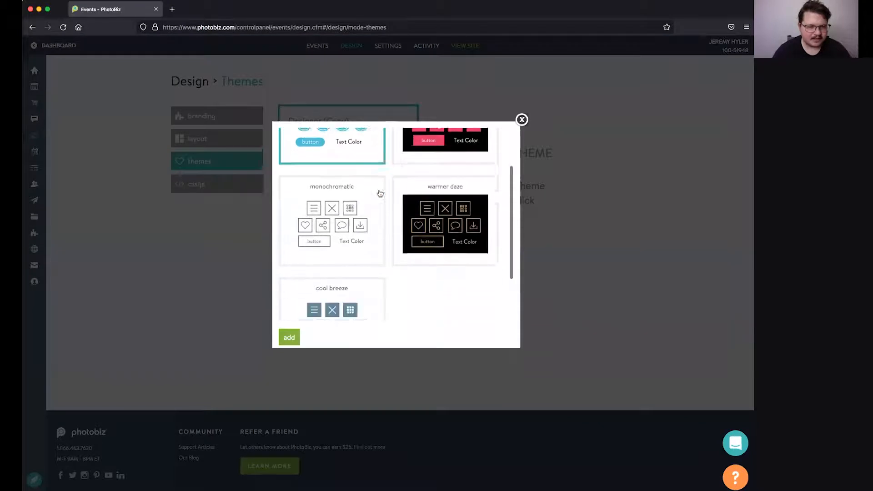
{"action": "scroll", "coordinate": [380, 193], "scroll_direction": "down", "scroll_amount": 2}
{"action": "scroll", "coordinate": [349, 194], "scroll_direction": "up", "scroll_amount": 1}
{"action": "left_click", "coordinate": [352, 191]}
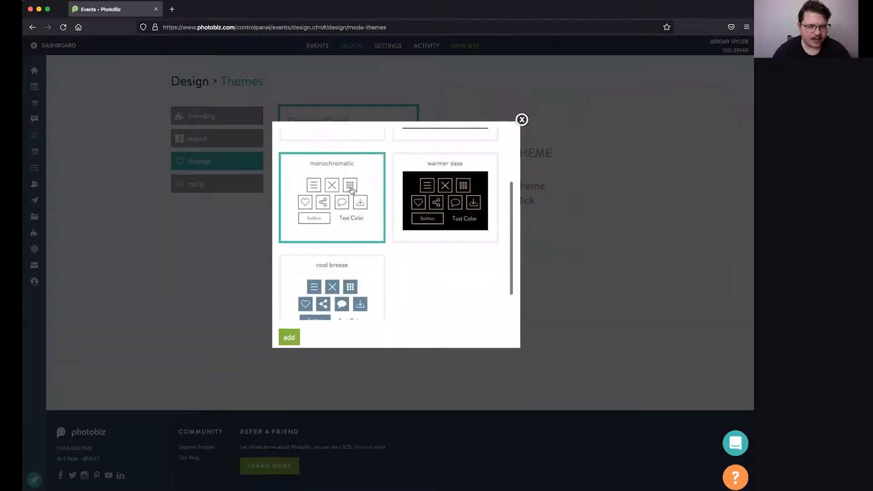
{"action": "left_click", "coordinate": [291, 339]}
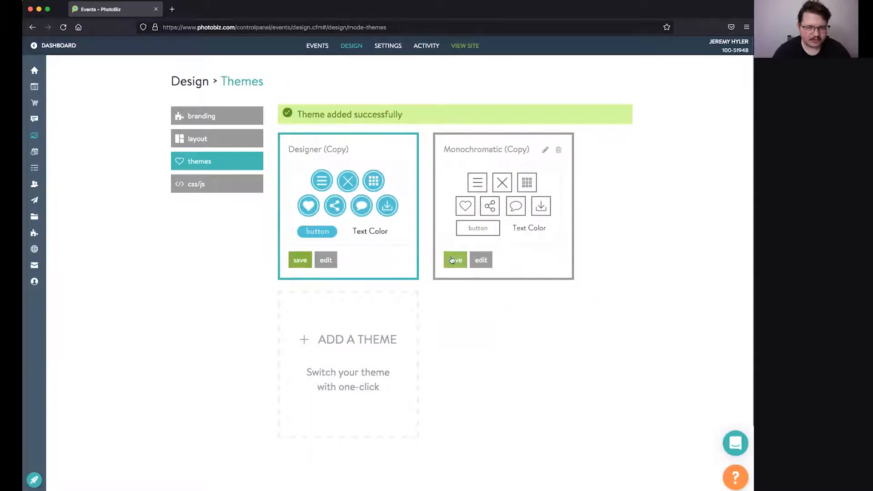
{"action": "left_click", "coordinate": [453, 261]}
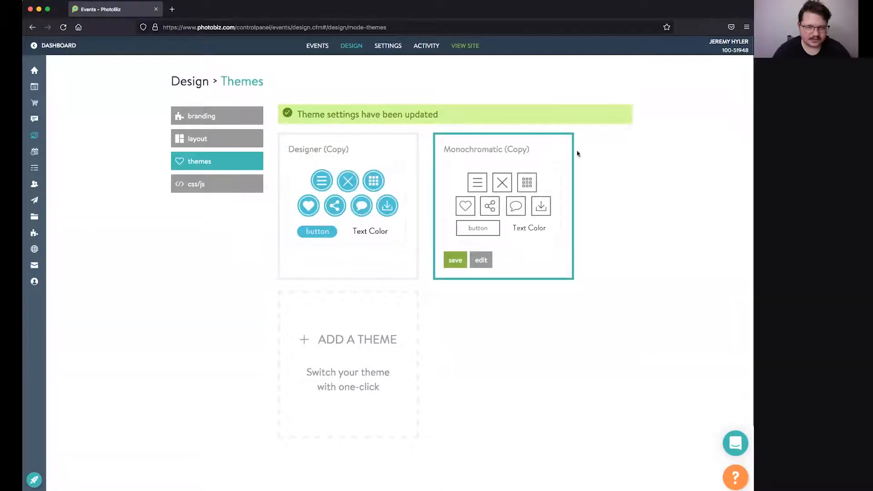
Step: Save the studio logo as the event watermark in Settings, then check the Activity list
{"action": "left_click", "coordinate": [194, 184]}
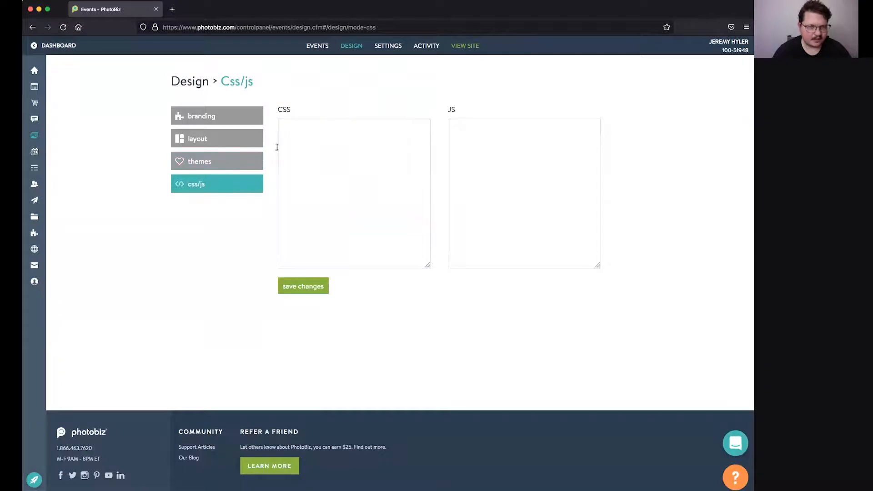
{"action": "left_click", "coordinate": [396, 51]}
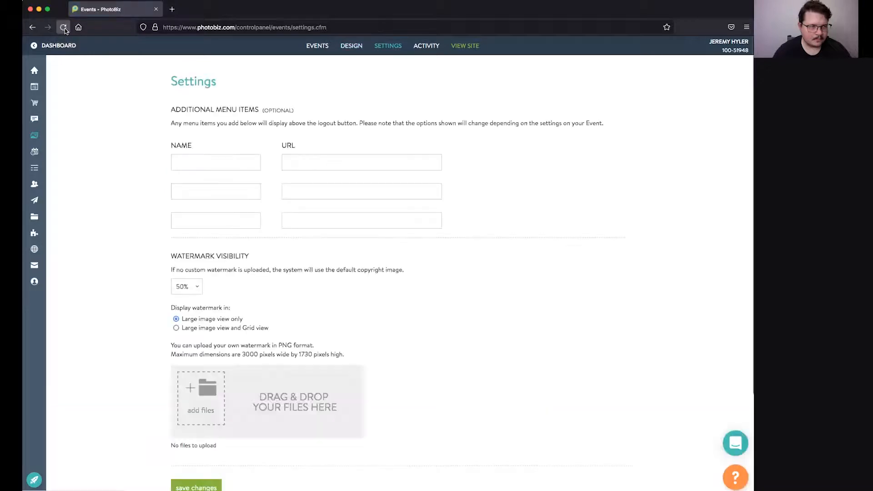
{"action": "scroll", "coordinate": [224, 150], "scroll_direction": "down", "scroll_amount": 1}
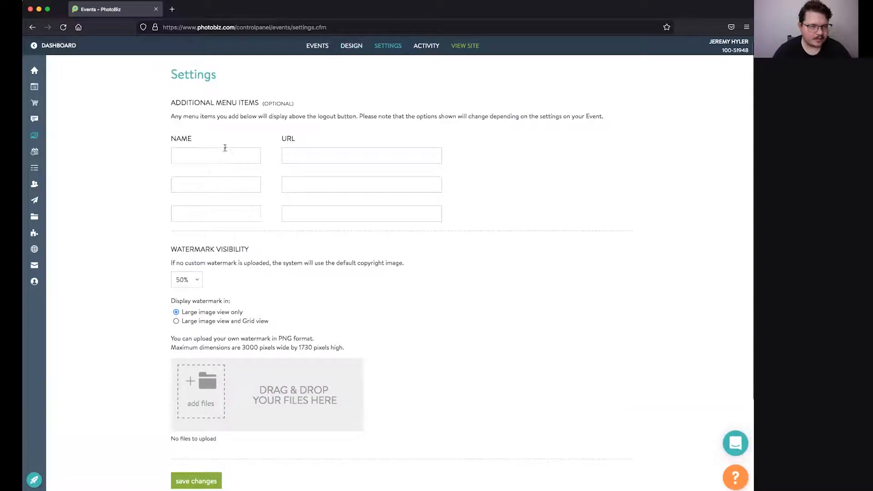
{"action": "scroll", "coordinate": [252, 180], "scroll_direction": "down", "scroll_amount": 2}
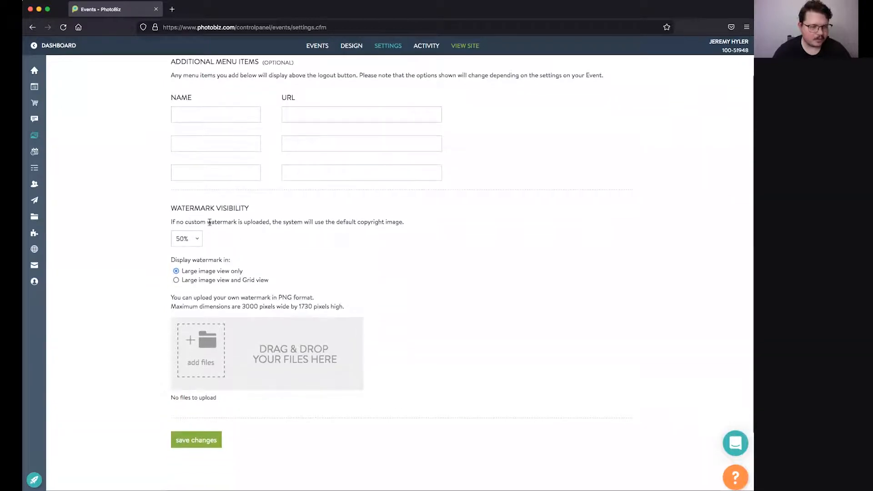
{"action": "scroll", "coordinate": [209, 222], "scroll_direction": "down", "scroll_amount": 1}
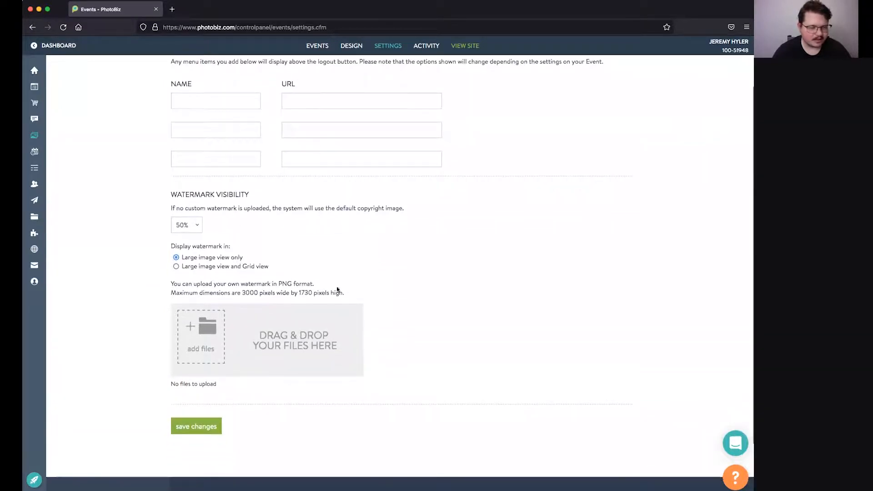
{"action": "scroll", "coordinate": [113, 300], "scroll_direction": "down", "scroll_amount": 2}
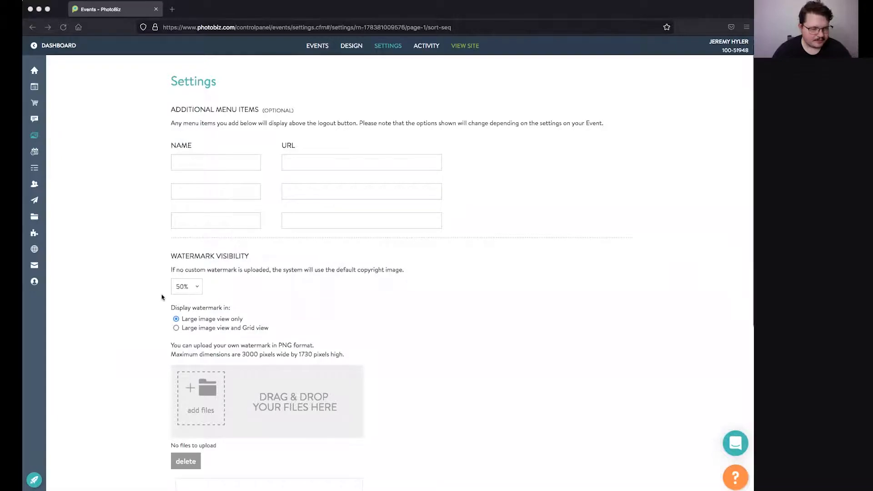
{"action": "scroll", "coordinate": [162, 297], "scroll_direction": "down", "scroll_amount": 1}
{"action": "scroll", "coordinate": [268, 320], "scroll_direction": "down", "scroll_amount": 3}
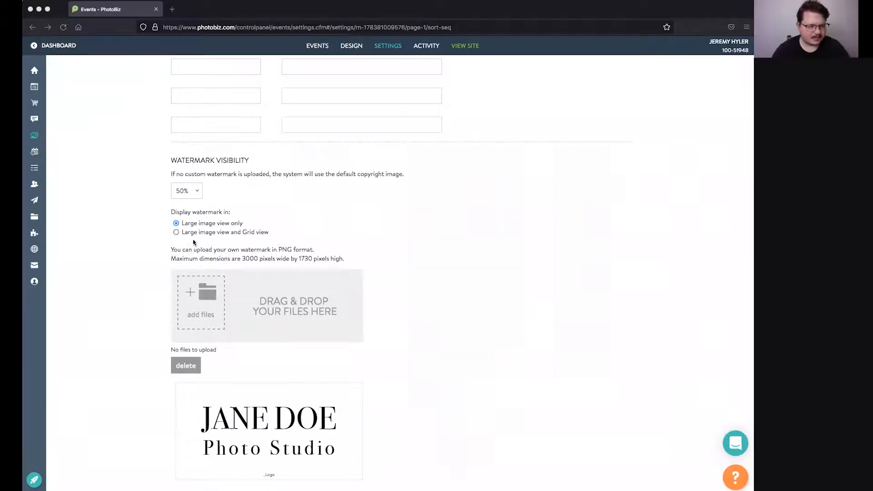
{"action": "scroll", "coordinate": [192, 255], "scroll_direction": "down", "scroll_amount": 5}
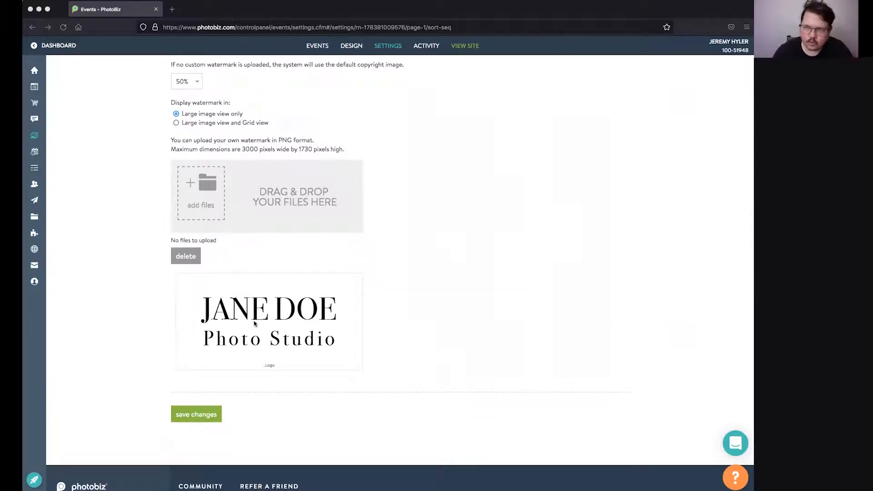
{"action": "scroll", "coordinate": [198, 121], "scroll_direction": "up", "scroll_amount": 2}
{"action": "scroll", "coordinate": [201, 255], "scroll_direction": "down", "scroll_amount": 4}
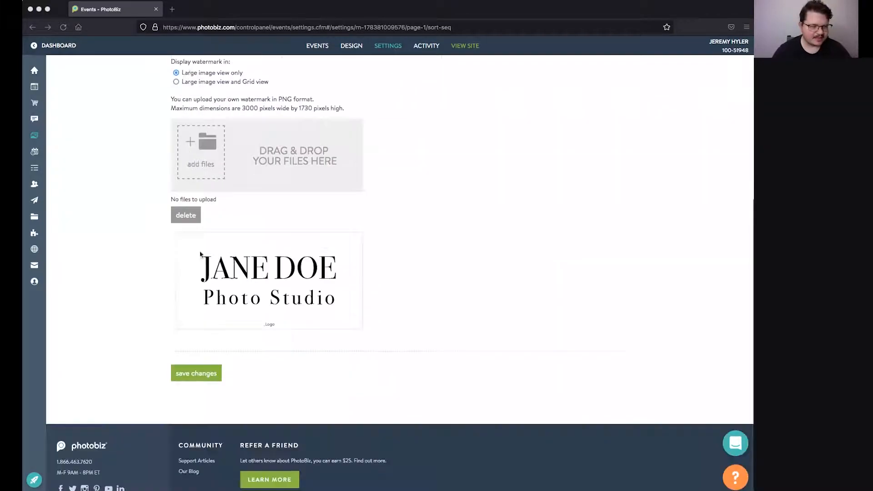
{"action": "left_click", "coordinate": [207, 380]}
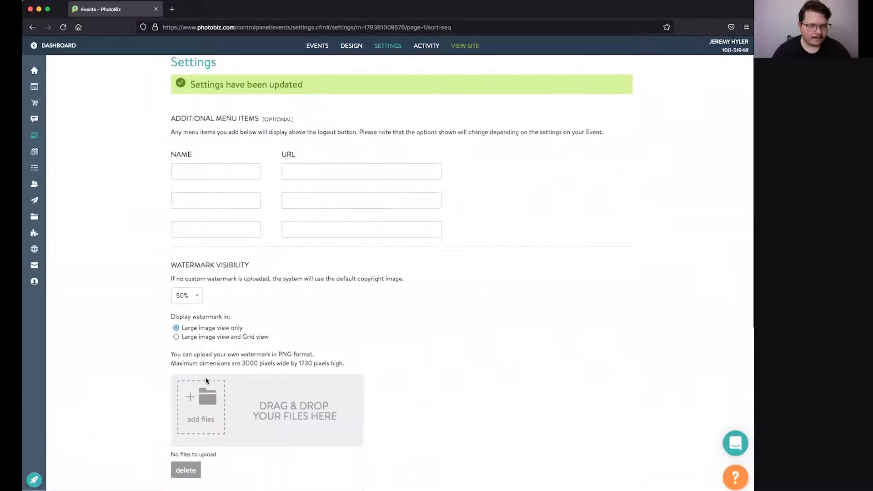
{"action": "left_click", "coordinate": [430, 45]}
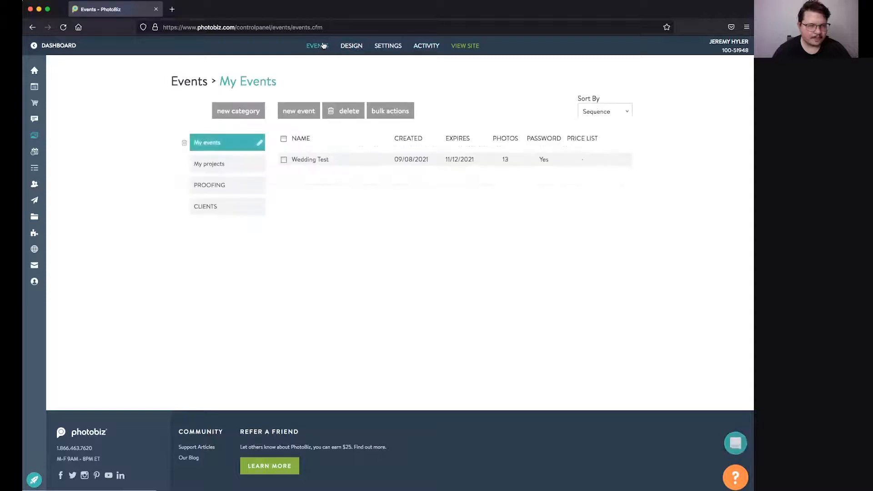
Step: Open Wedding Test and preview its client proofing cover page in a new tab
{"action": "left_click", "coordinate": [318, 159]}
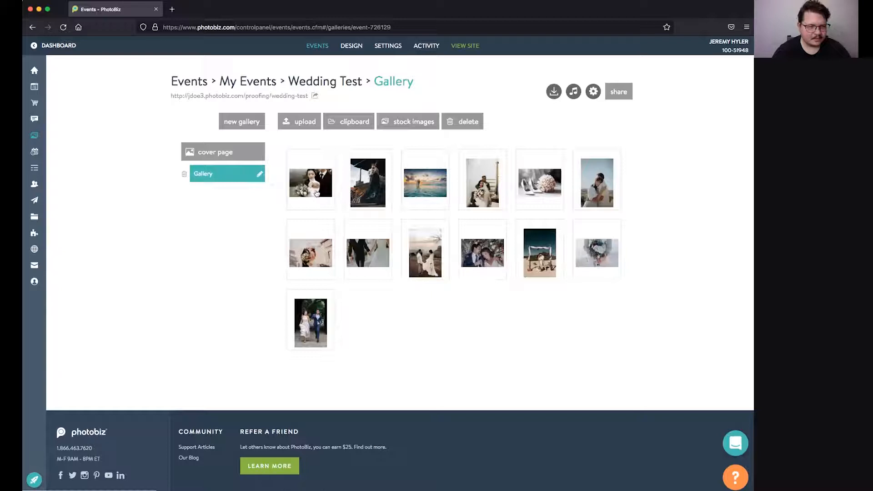
{"action": "left_click", "coordinate": [276, 97]}
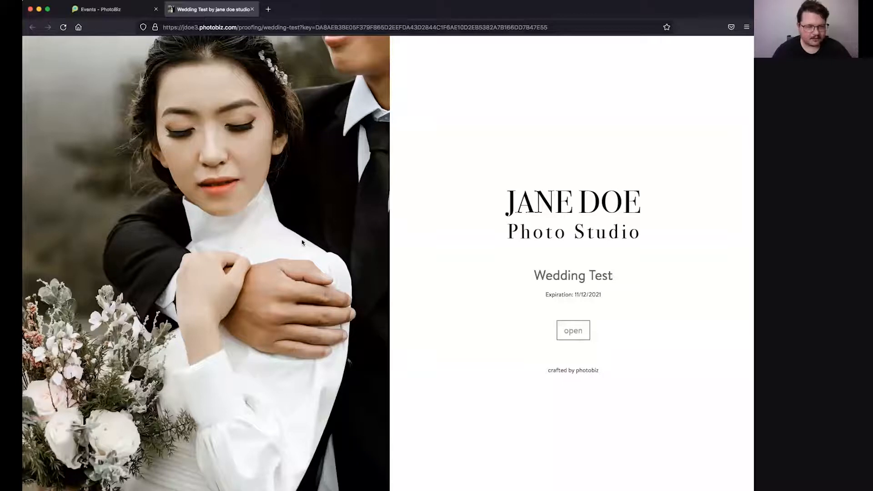
Step: As a client, open the first wedding photo full size and mark it as a favorite
{"action": "left_click", "coordinate": [575, 331]}
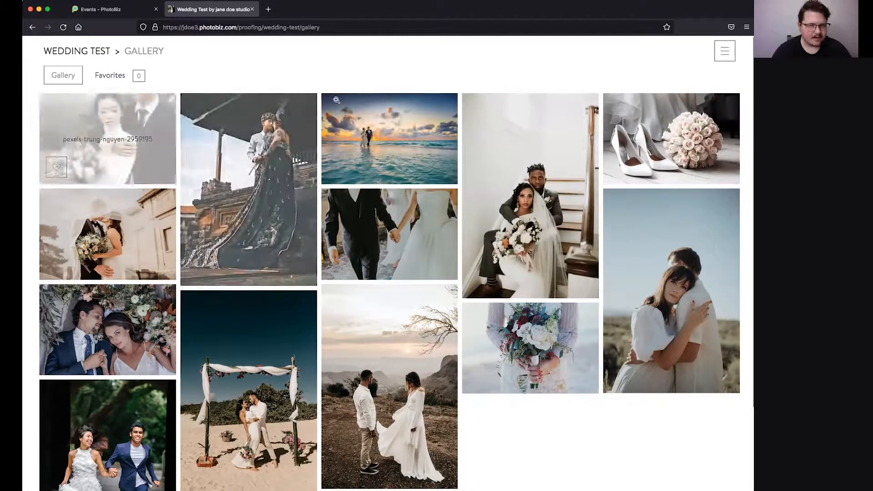
{"action": "left_click", "coordinate": [107, 132]}
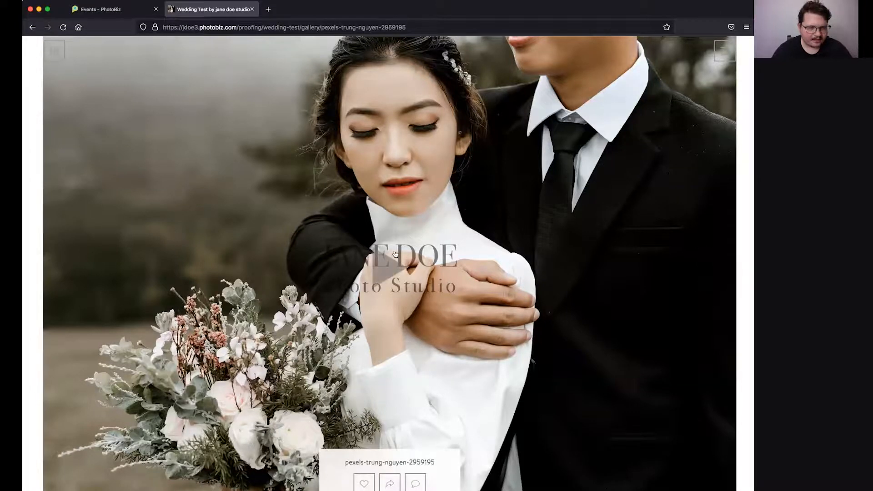
{"action": "left_click", "coordinate": [724, 53]}
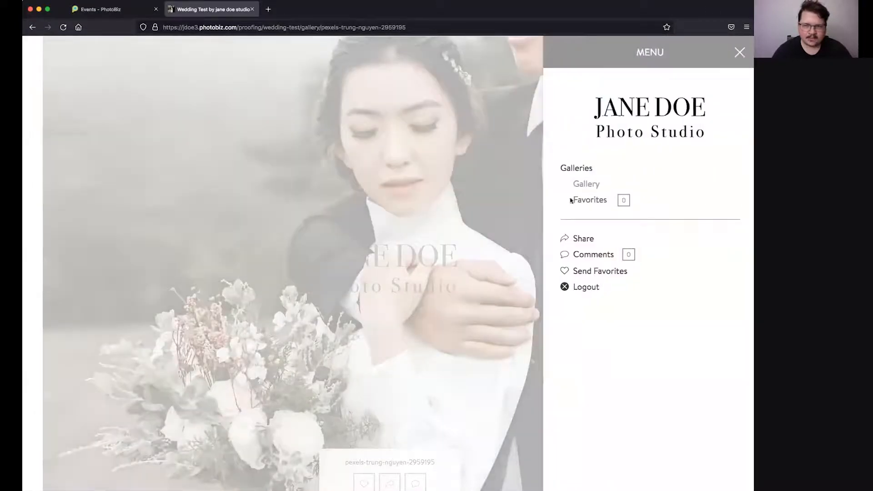
{"action": "left_click", "coordinate": [740, 52]}
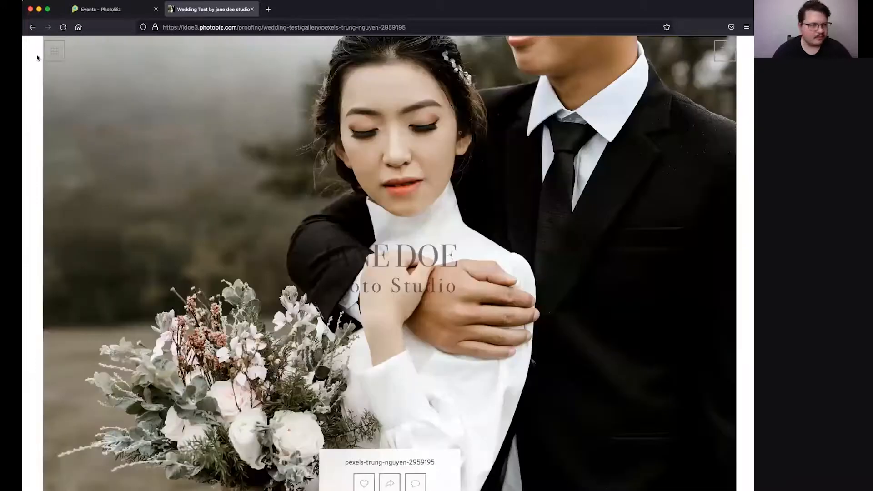
{"action": "left_click", "coordinate": [54, 51]}
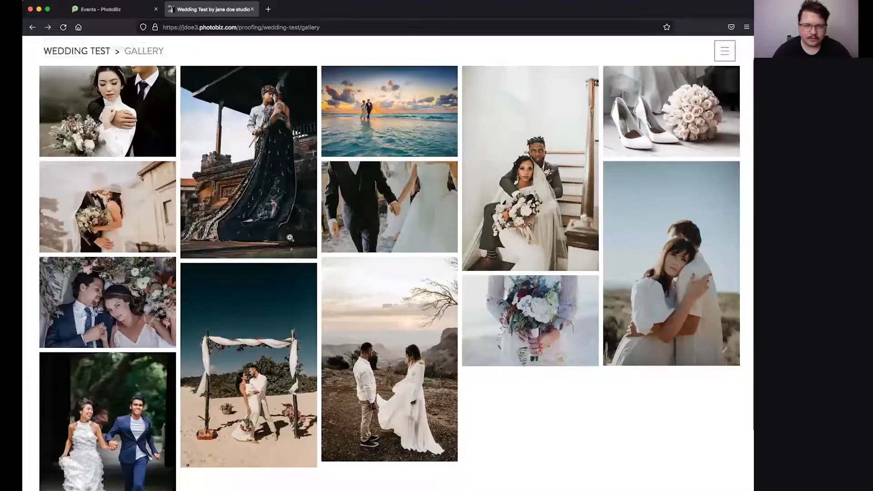
{"action": "left_click", "coordinate": [146, 125]}
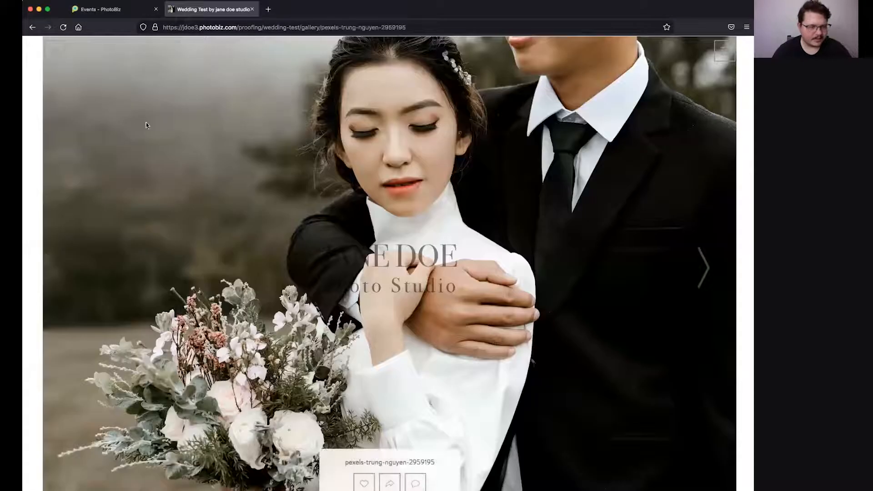
{"action": "left_click", "coordinate": [357, 484]}
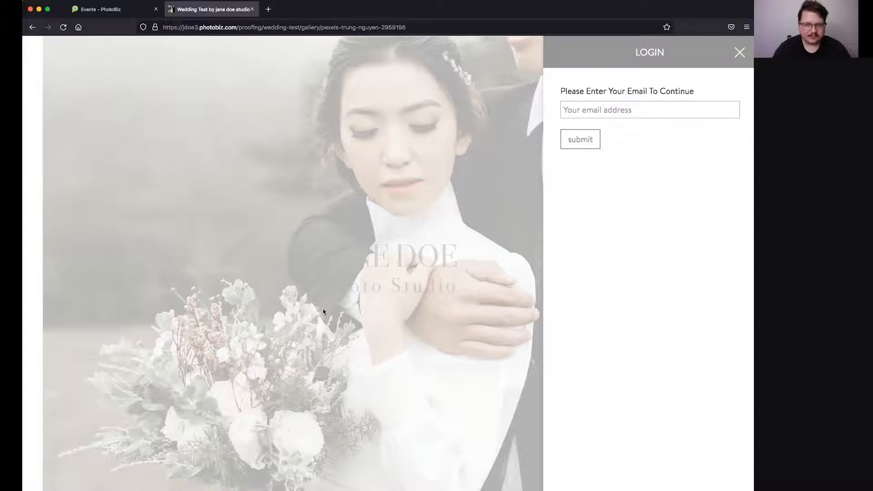
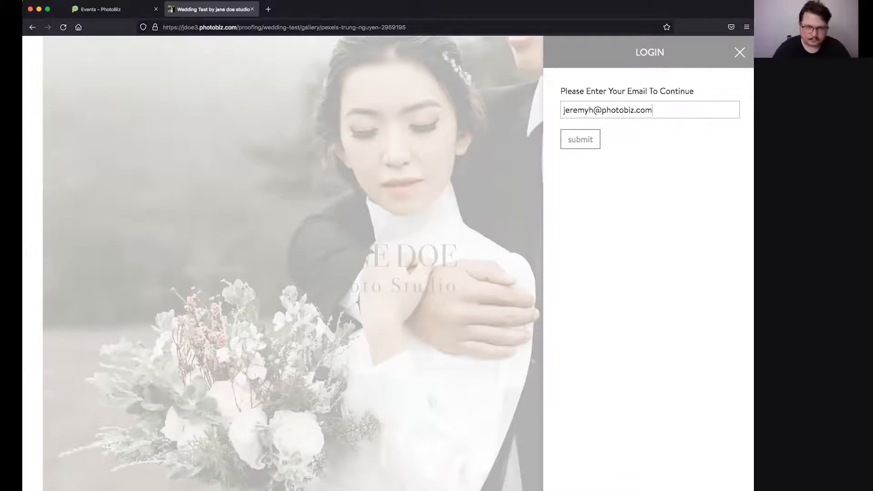
Step: Sign in to the client gallery with the client's email address and create the client account
{"action": "left_click", "coordinate": [584, 140]}
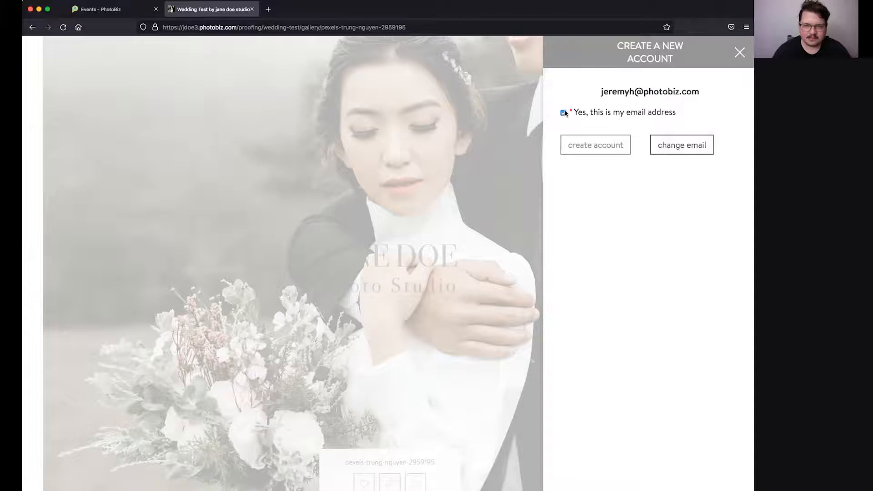
{"action": "left_click", "coordinate": [581, 138]}
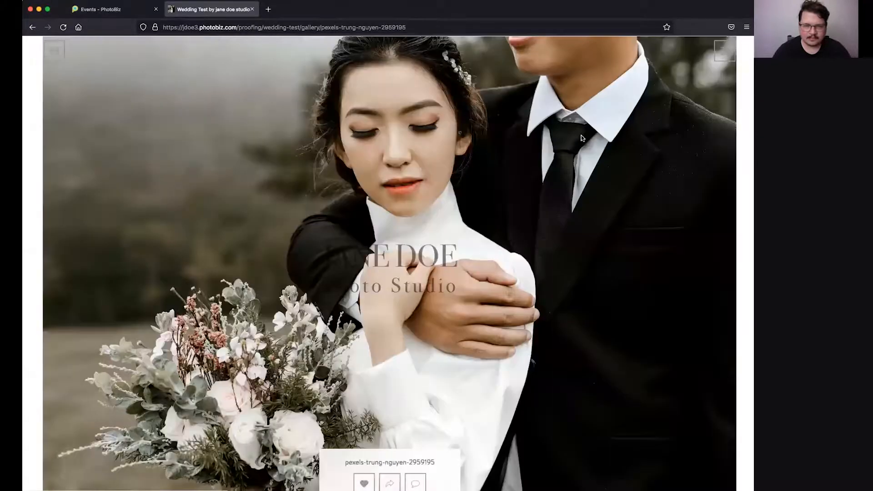
Step: Favorite the first wedding photo, then open comments on the staircase couple photo
{"action": "left_click", "coordinate": [364, 483]}
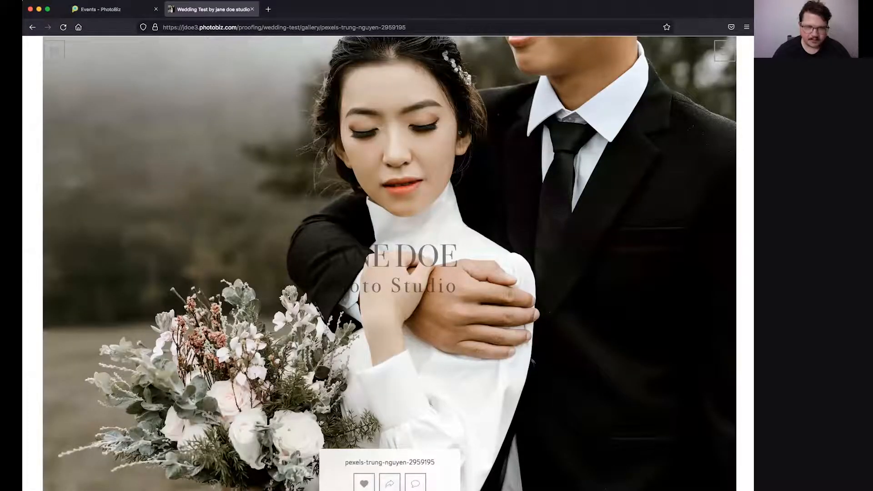
{"action": "left_click_drag", "start_coordinate": [691, 129], "coordinate": [556, 235]}
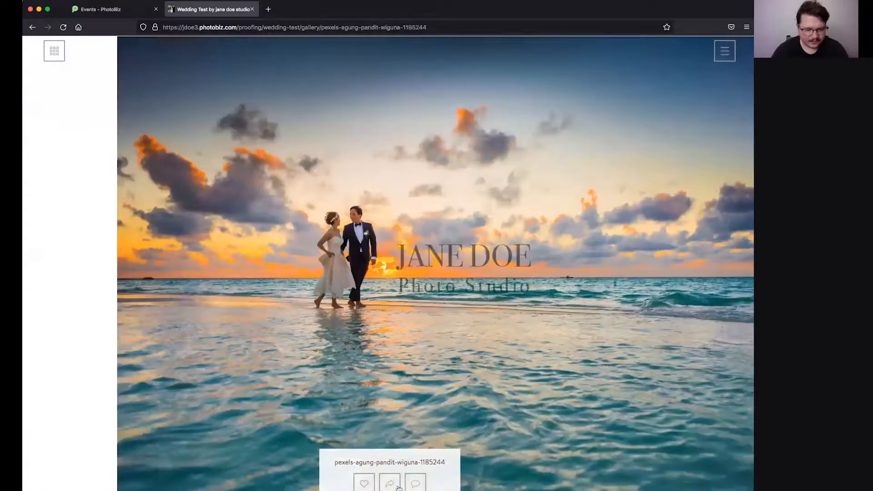
{"action": "left_click", "coordinate": [420, 365]}
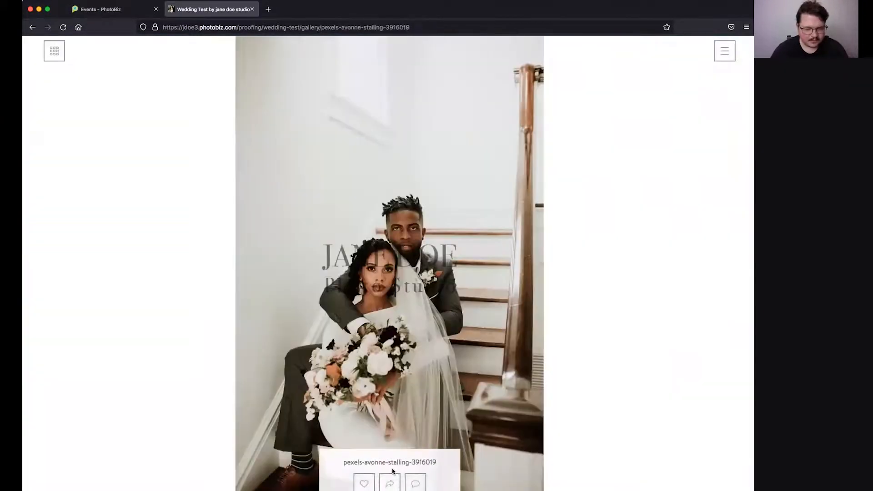
{"action": "left_click", "coordinate": [415, 485]}
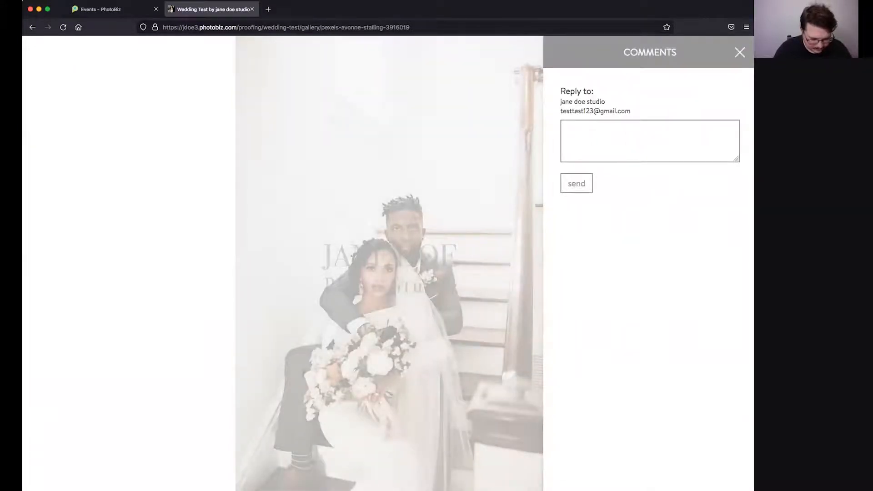
Step: Post "let's darken this one?" on pexels-avonne-stalling-3916019, close comments, and go to the next photo
{"action": "key", "text": "apostrophe"}
{"action": "type", "text": "s darken this one"}
{"action": "left_click", "coordinate": [574, 124]}
{"action": "type", "text": "let's darken this on"}
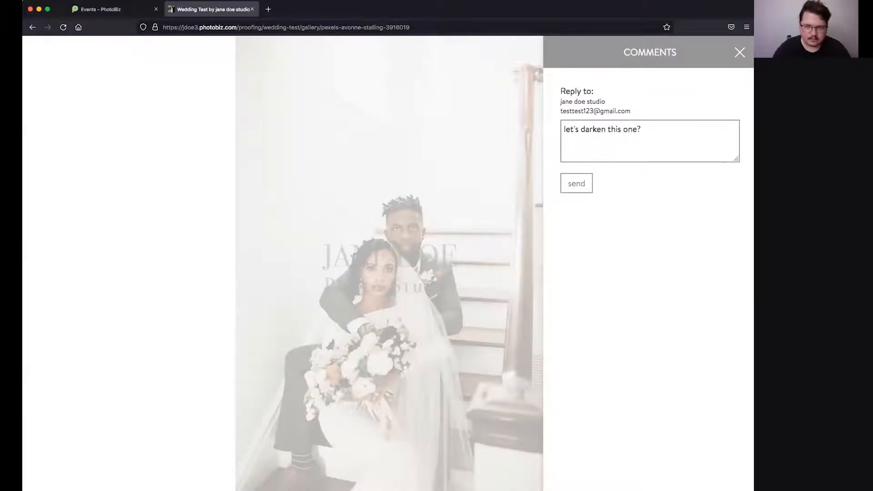
{"action": "left_click", "coordinate": [589, 189]}
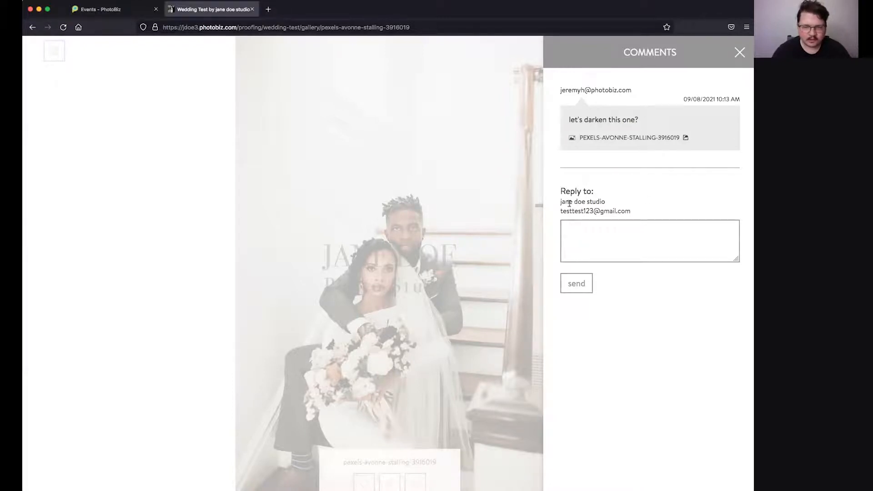
{"action": "left_click", "coordinate": [740, 53]}
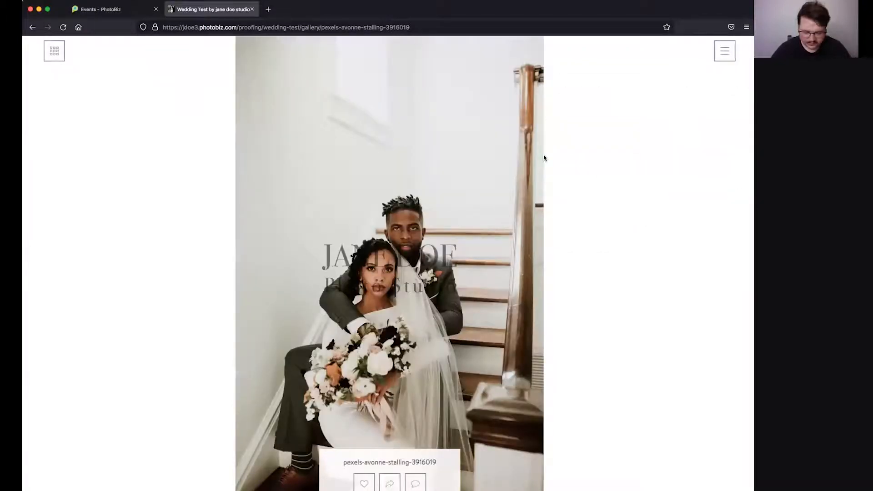
{"action": "key", "text": "Right"}
Step: Favorite the shoes-and-bouquet photo and view the three favorited photos
{"action": "left_click", "coordinate": [364, 483]}
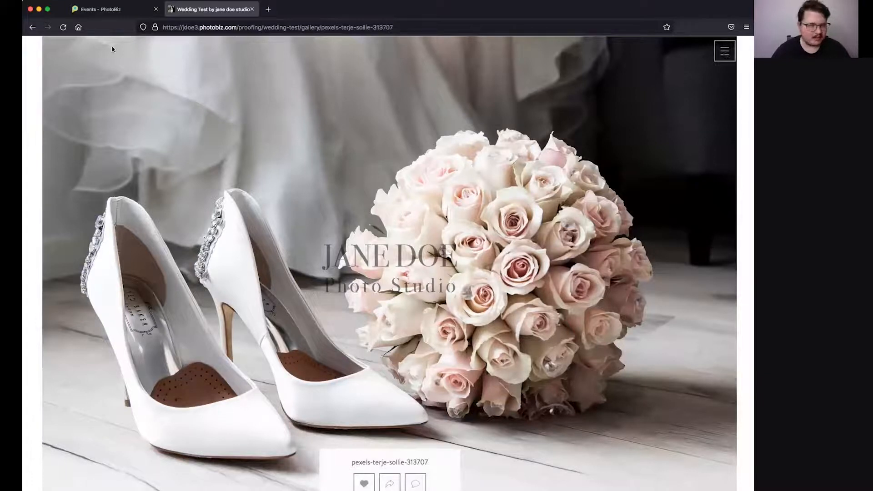
{"action": "left_click", "coordinate": [59, 51]}
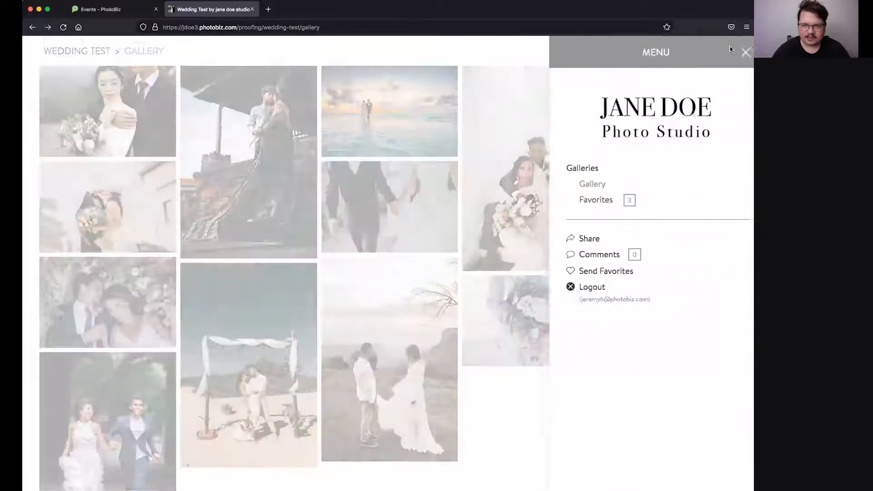
{"action": "left_click", "coordinate": [725, 50]}
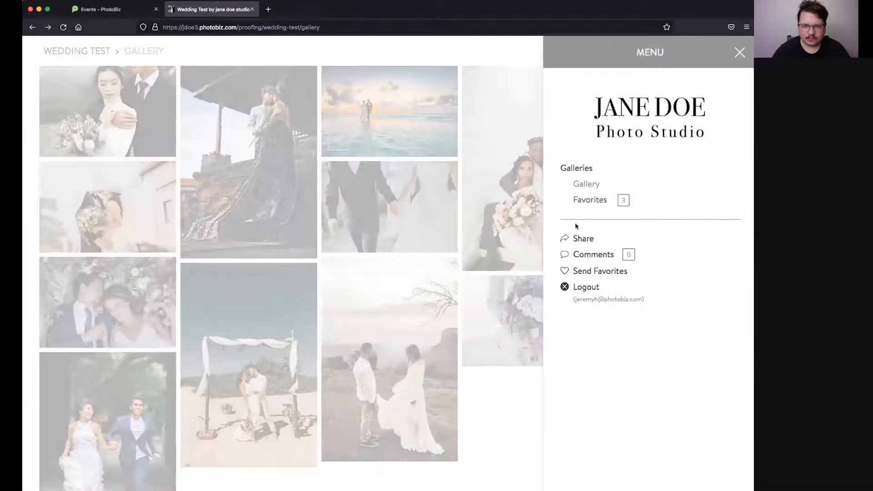
{"action": "left_click", "coordinate": [600, 201]}
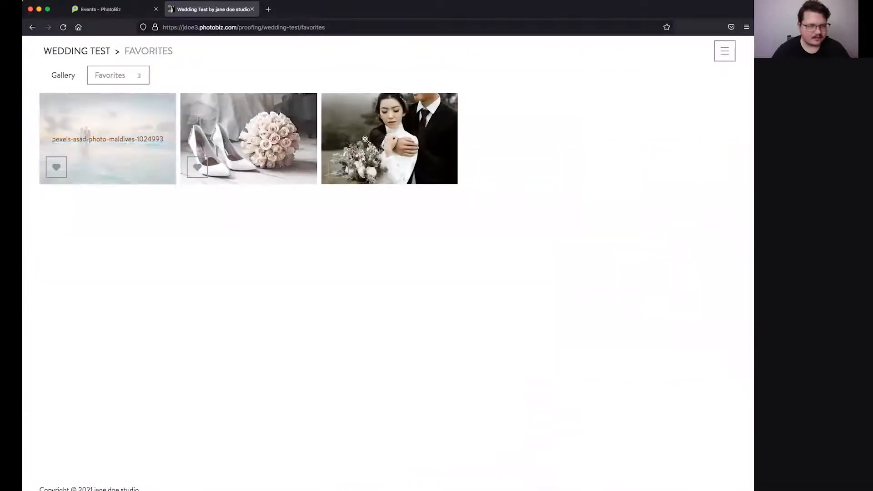
Step: Go to the Wedding Test event page and return to the PhotoBiz control panel
{"action": "left_click", "coordinate": [730, 52]}
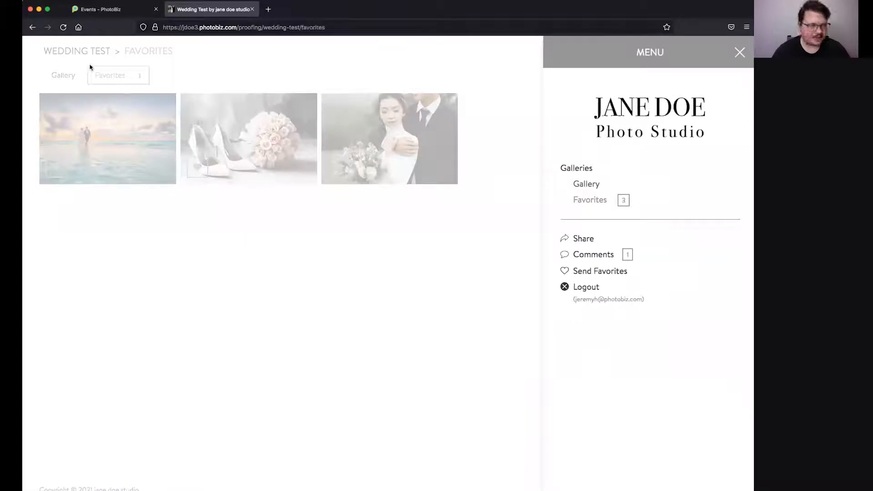
{"action": "left_click", "coordinate": [79, 50]}
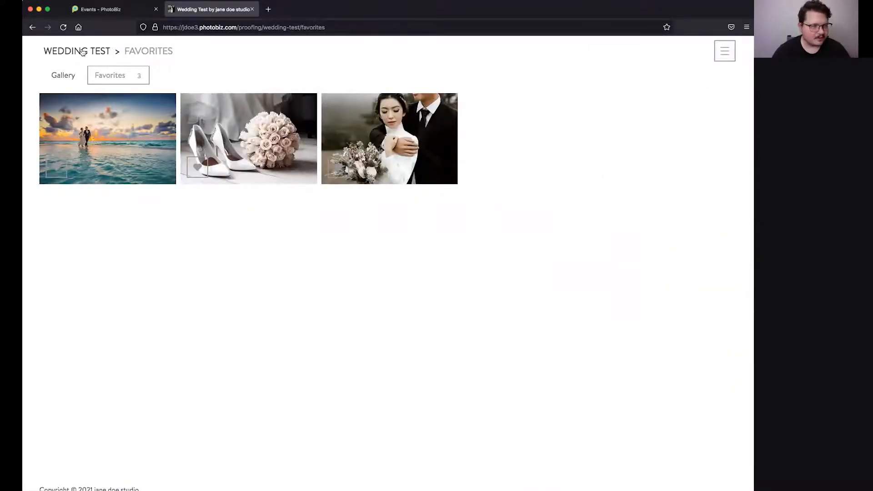
{"action": "left_click", "coordinate": [124, 10]}
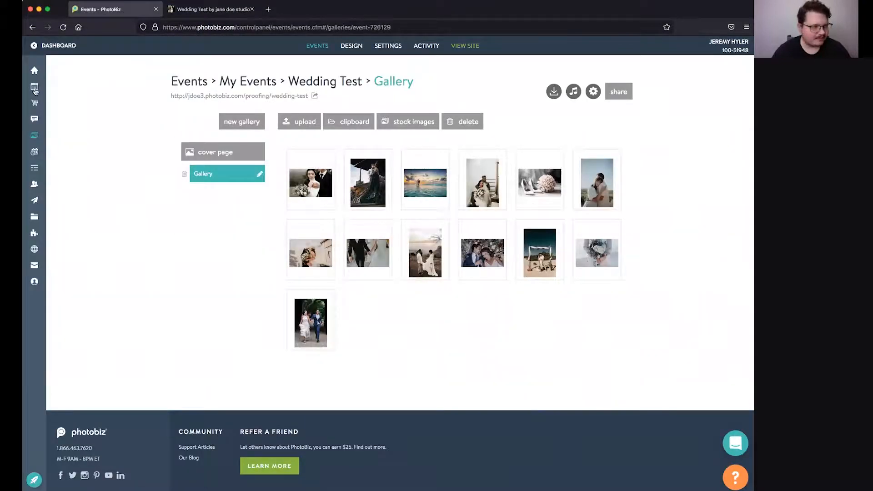
Step: Open the Ecommerce Tracking Dashboard, which reports 0 orders for 2021
{"action": "mouse_move", "coordinate": [37, 91]}
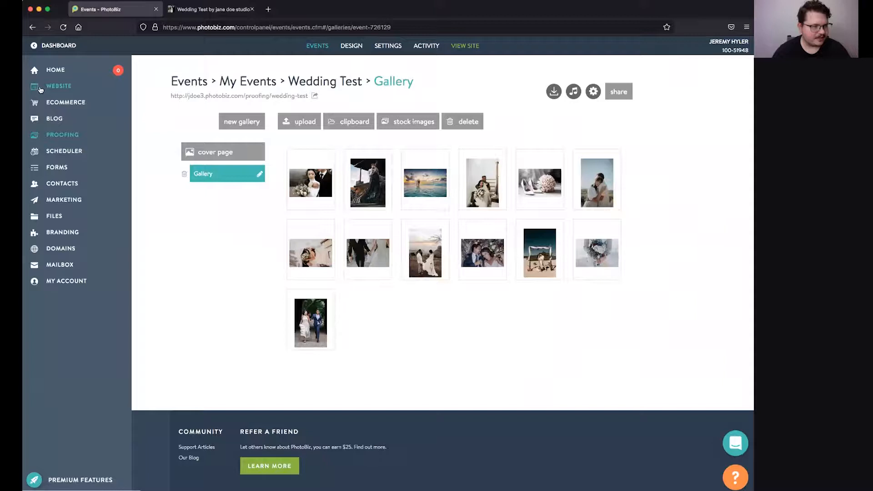
{"action": "left_click", "coordinate": [62, 104]}
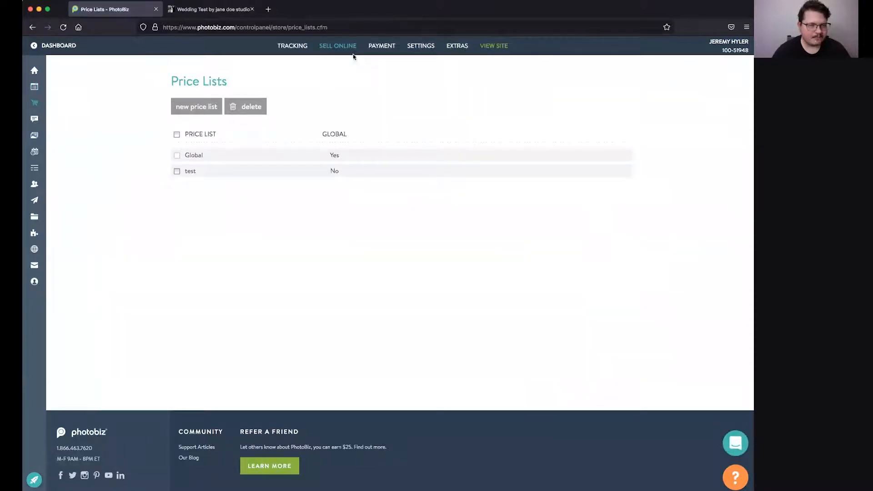
{"action": "mouse_move", "coordinate": [294, 49]}
{"action": "left_click", "coordinate": [300, 69]}
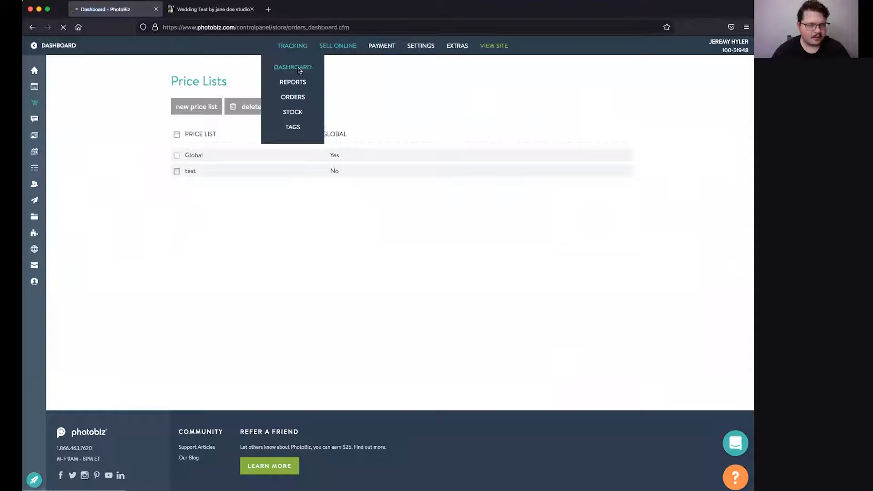
{"action": "mouse_move", "coordinate": [338, 49]}
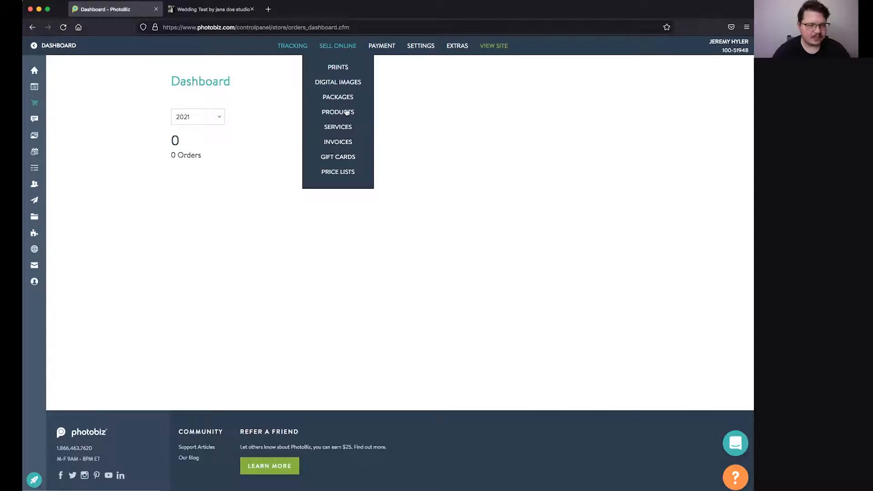
Step: Review the Prints sizes and Digital Images prices, ending on Packages with the 60.00 digital package
{"action": "left_click", "coordinate": [337, 69]}
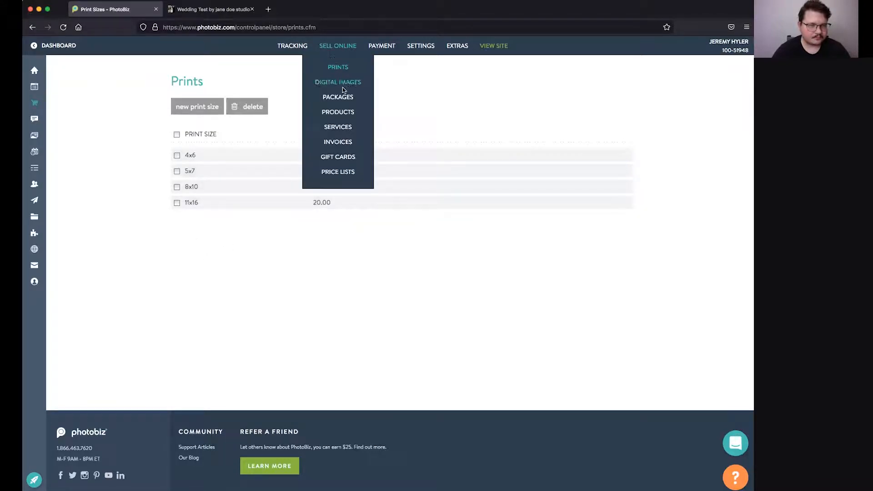
{"action": "left_click", "coordinate": [337, 82]}
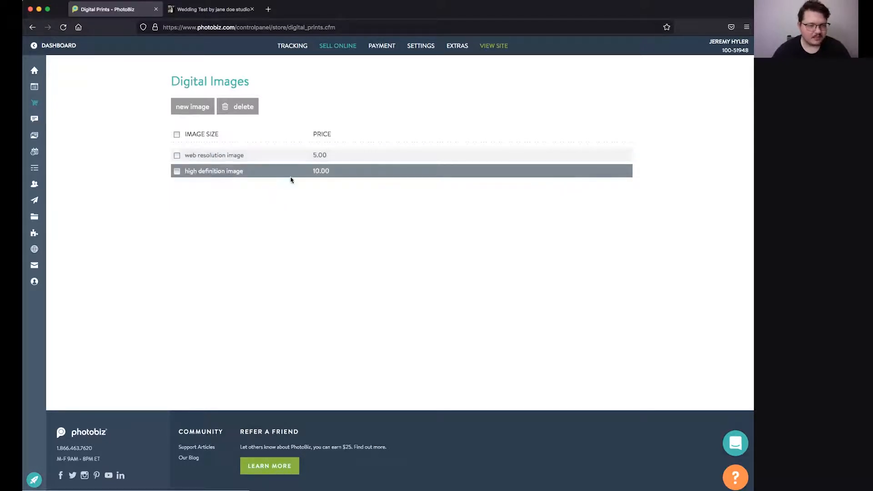
{"action": "mouse_move", "coordinate": [340, 44]}
{"action": "left_click", "coordinate": [343, 97]}
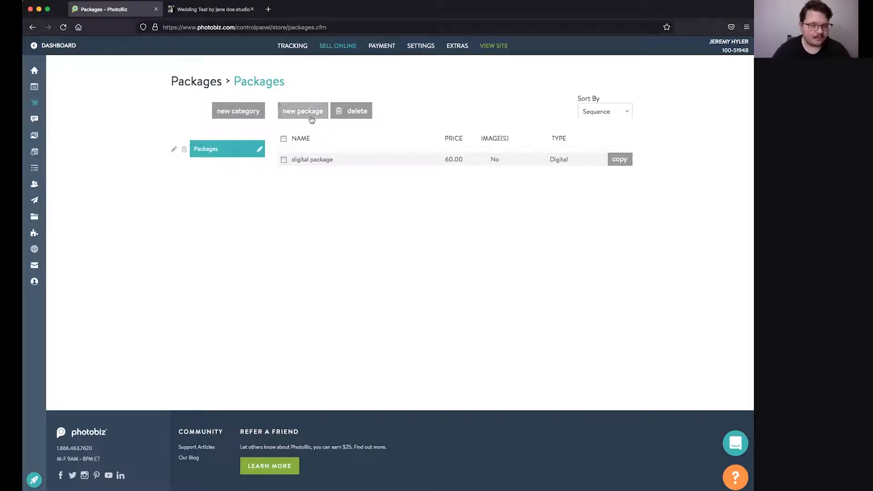
{"action": "left_click", "coordinate": [308, 159]}
{"action": "scroll", "coordinate": [296, 154], "scroll_direction": "down", "scroll_amount": 2}
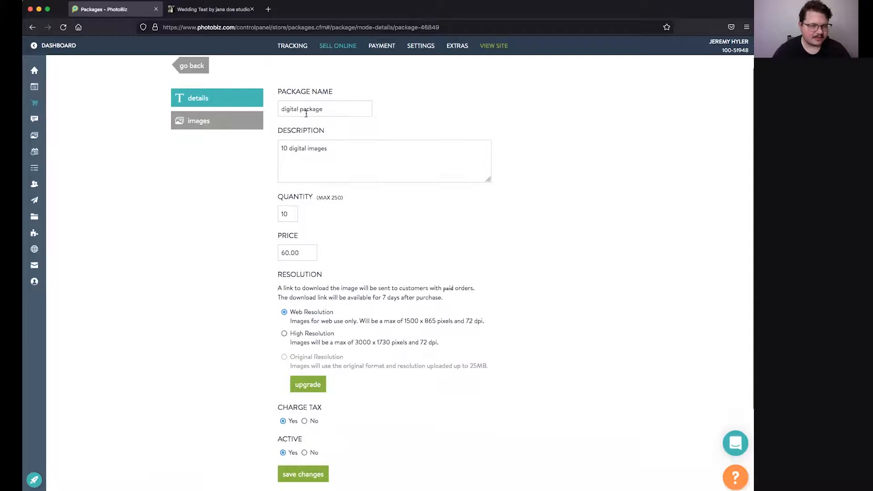
{"action": "scroll", "coordinate": [294, 178], "scroll_direction": "down", "scroll_amount": 1}
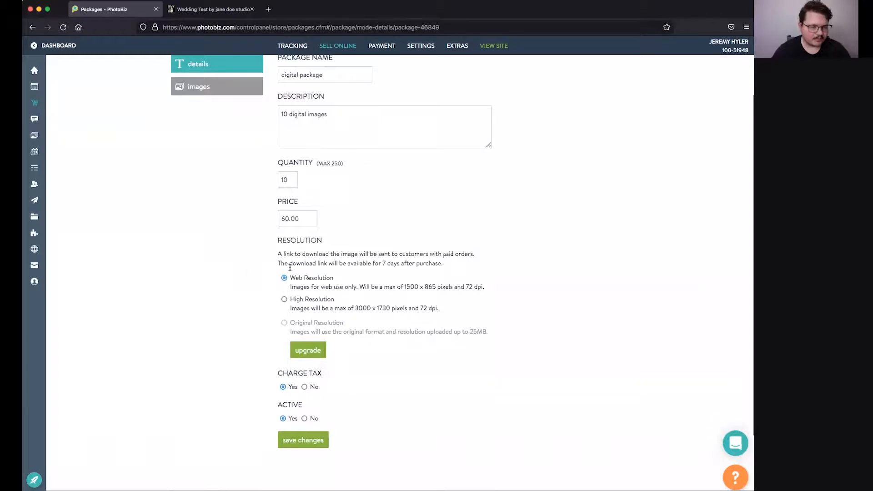
{"action": "scroll", "coordinate": [273, 245], "scroll_direction": "up", "scroll_amount": 2}
{"action": "left_click", "coordinate": [192, 105]}
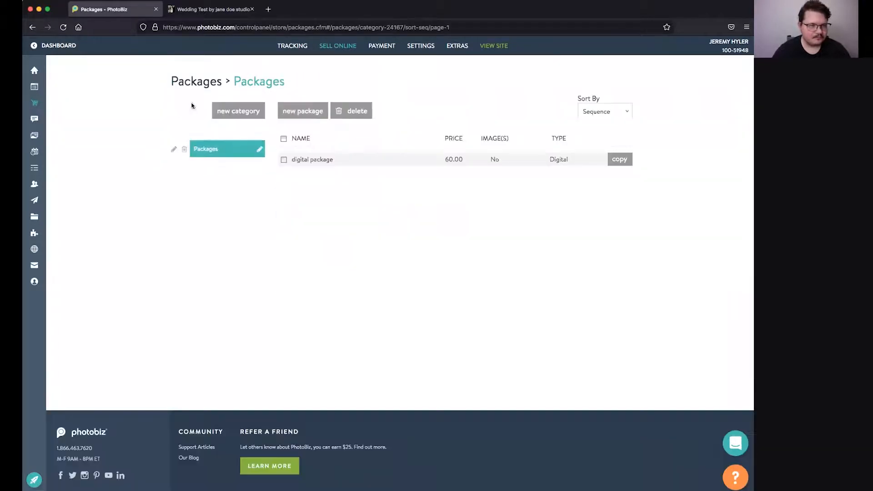
{"action": "left_click", "coordinate": [290, 115]}
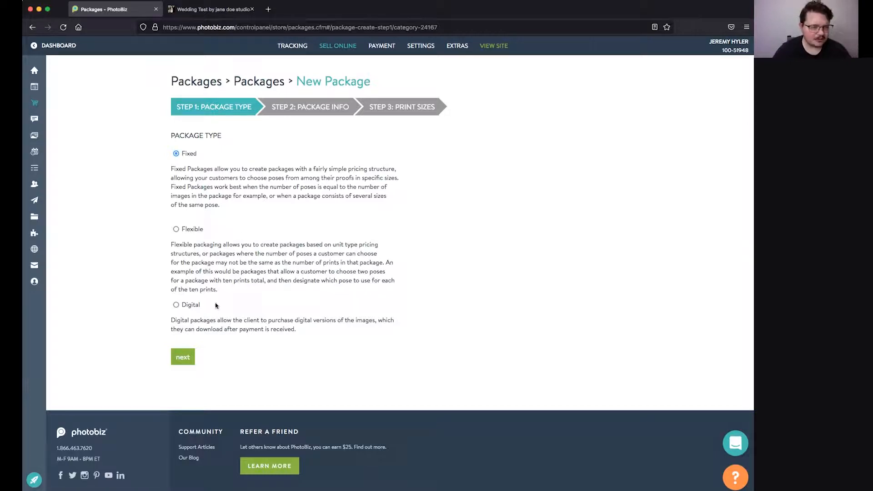
Step: Name the new package 'fixed' and set its price to 250
{"action": "left_click", "coordinate": [183, 360]}
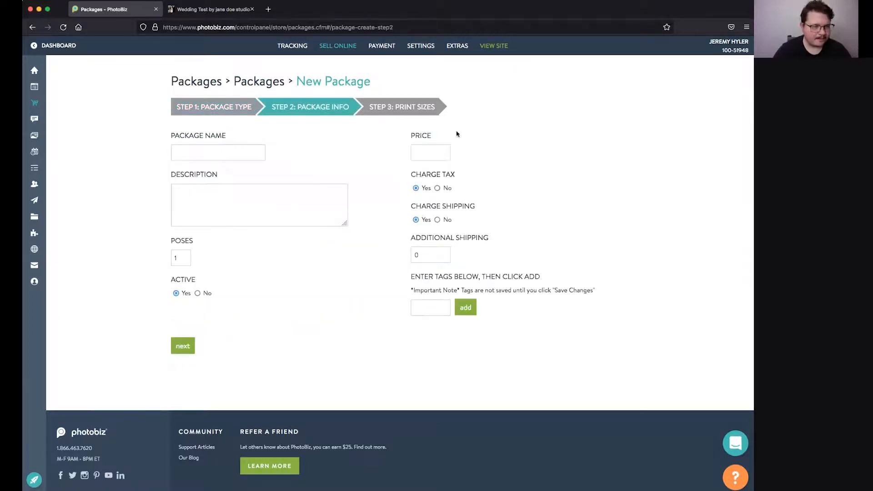
{"action": "left_click", "coordinate": [253, 153]}
{"action": "type", "text": "fixed"}
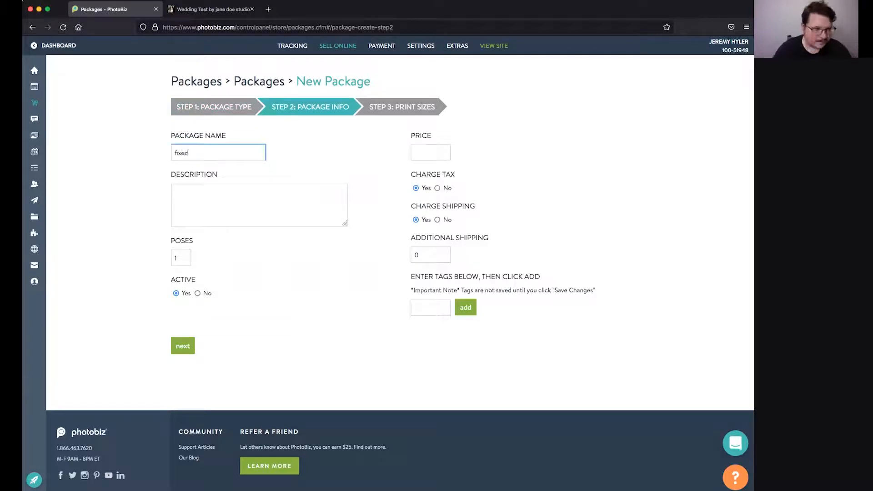
{"action": "left_click", "coordinate": [430, 148]}
{"action": "type", "text": "250"}
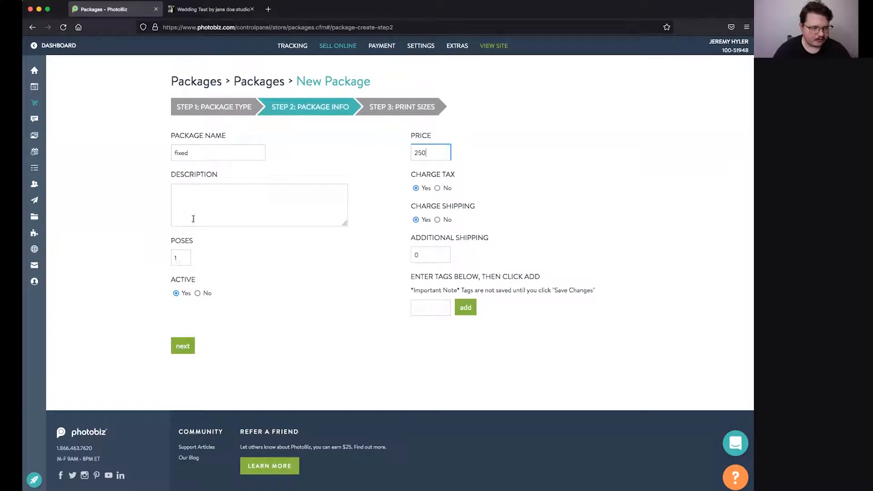
Step: Add prints 8x10 ×1, 5x7 ×5 and 4x6 ×10, and create the package
{"action": "left_click", "coordinate": [183, 346]}
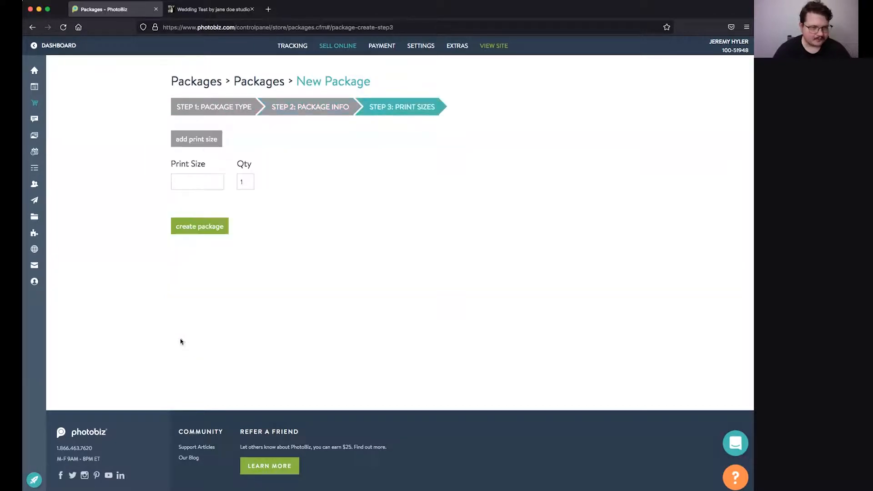
{"action": "left_click", "coordinate": [180, 181]}
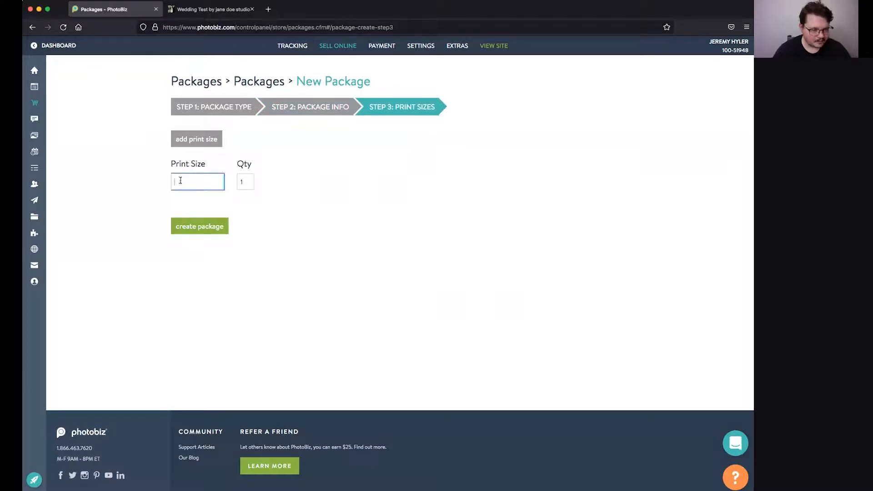
{"action": "type", "text": "8x10"}
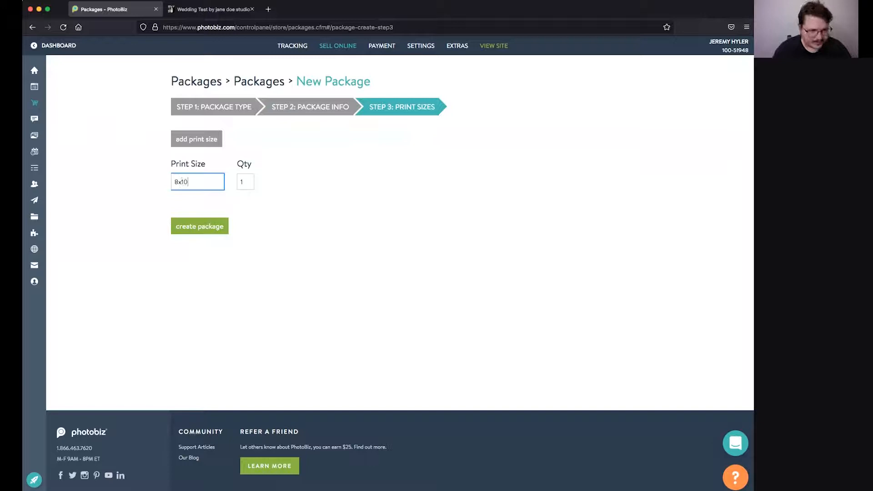
{"action": "left_click", "coordinate": [194, 140]}
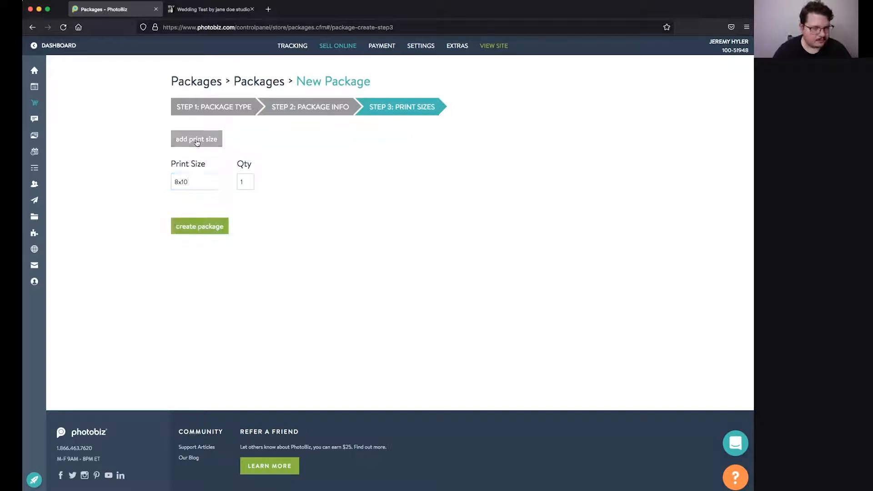
{"action": "type", "text": "5x"}
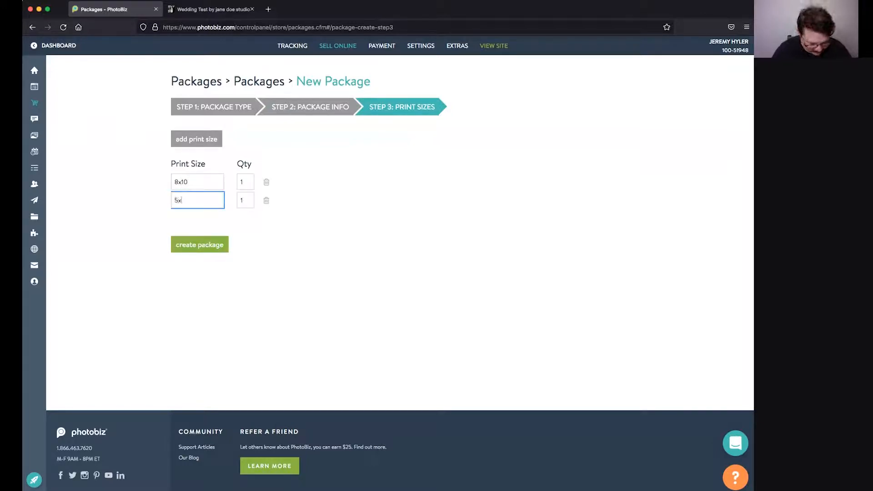
{"action": "type", "text": "7"}
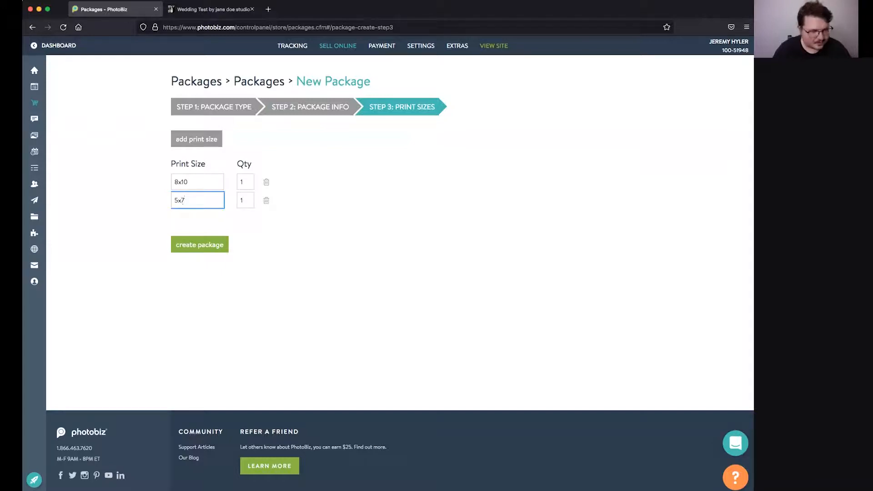
{"action": "left_click", "coordinate": [239, 199]}
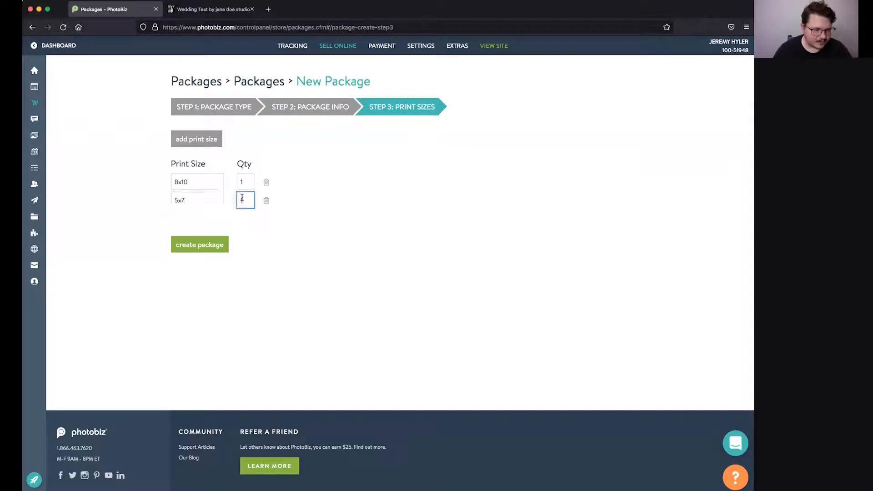
{"action": "type", "text": "5"}
{"action": "left_click", "coordinate": [191, 139]}
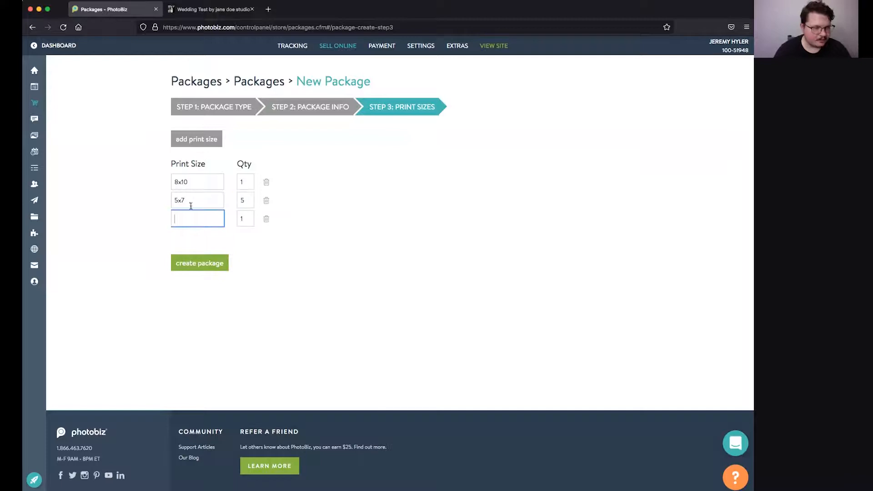
{"action": "type", "text": "4x6"}
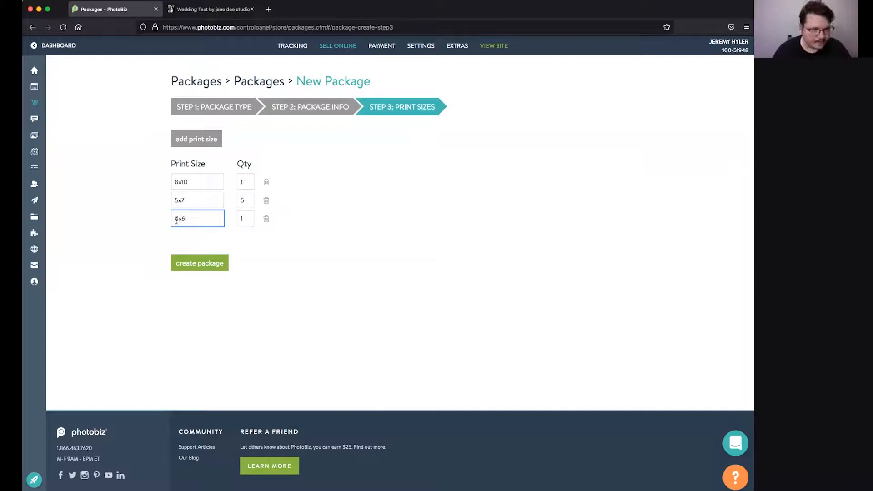
{"action": "left_click", "coordinate": [244, 215]}
{"action": "type", "text": "0"}
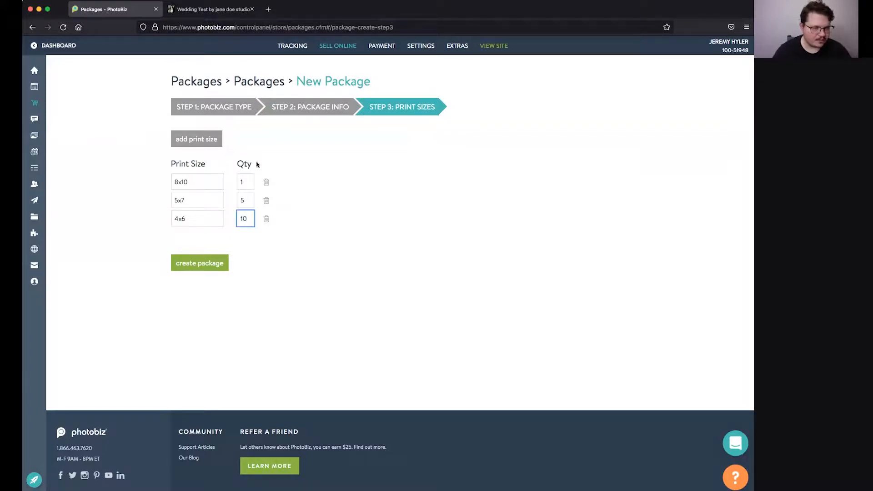
{"action": "left_click", "coordinate": [187, 262]}
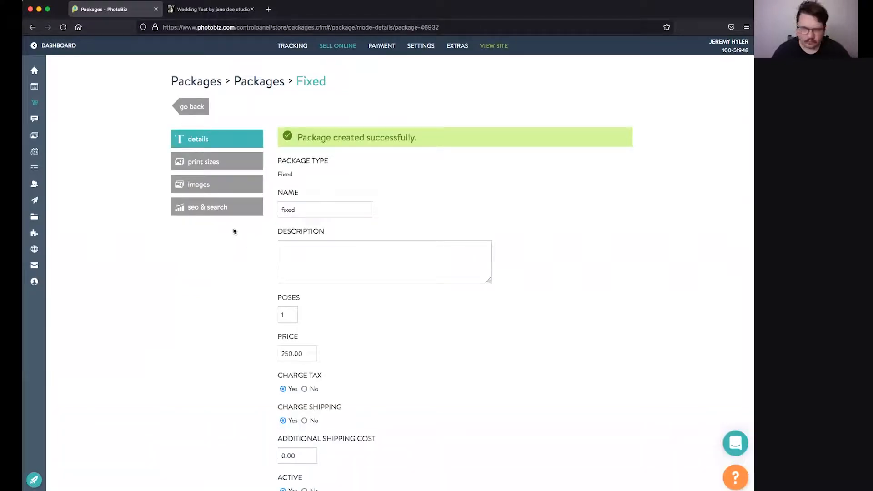
Step: Inspect the fixed package's 8x10 print size and its images, then return to the Packages list
{"action": "left_click", "coordinate": [223, 163]}
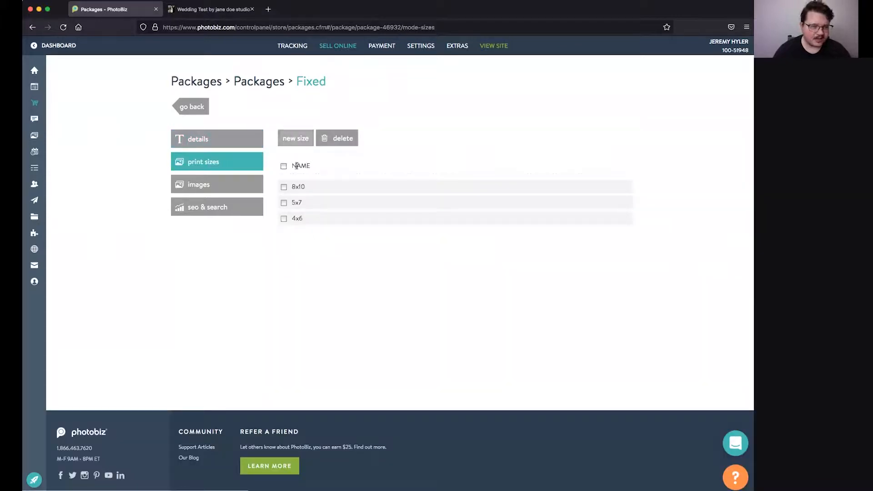
{"action": "left_click", "coordinate": [303, 186]}
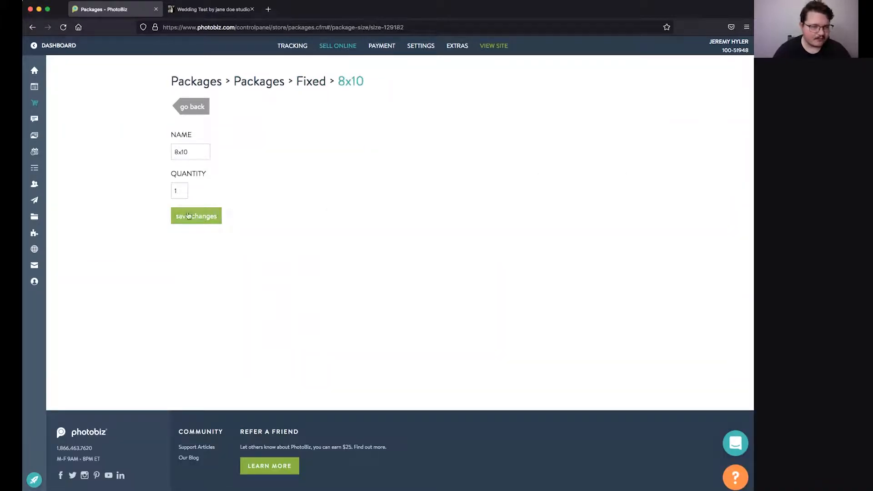
{"action": "left_click", "coordinate": [189, 111]}
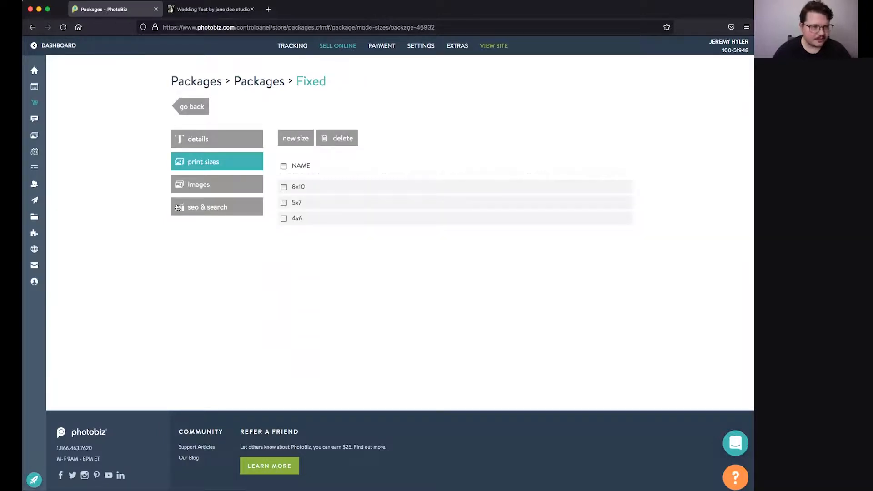
{"action": "left_click", "coordinate": [193, 186]}
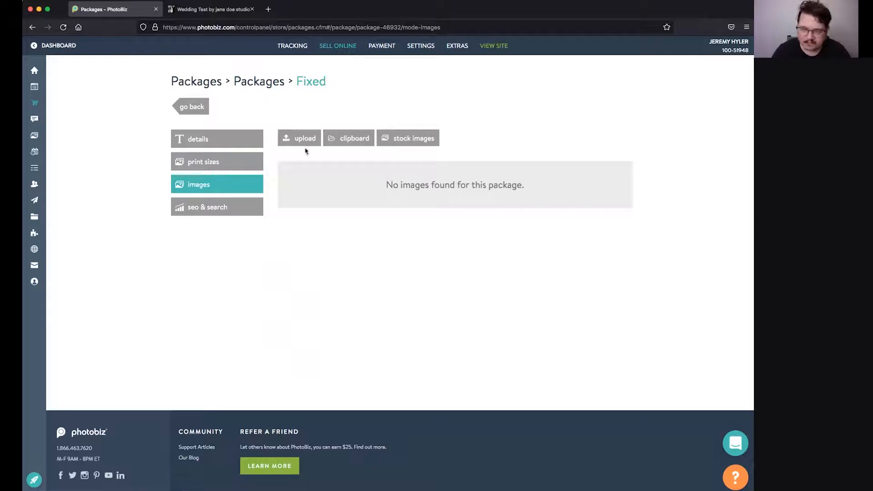
{"action": "left_click", "coordinate": [195, 106]}
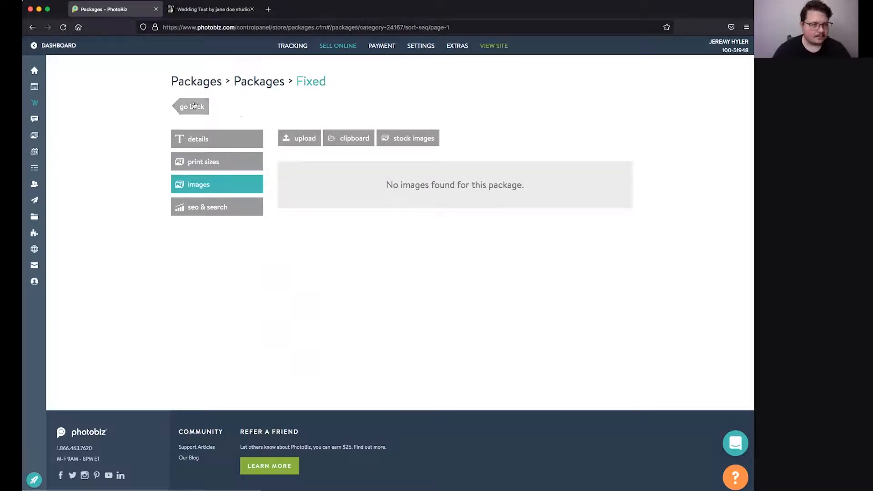
{"action": "left_click", "coordinate": [311, 113]}
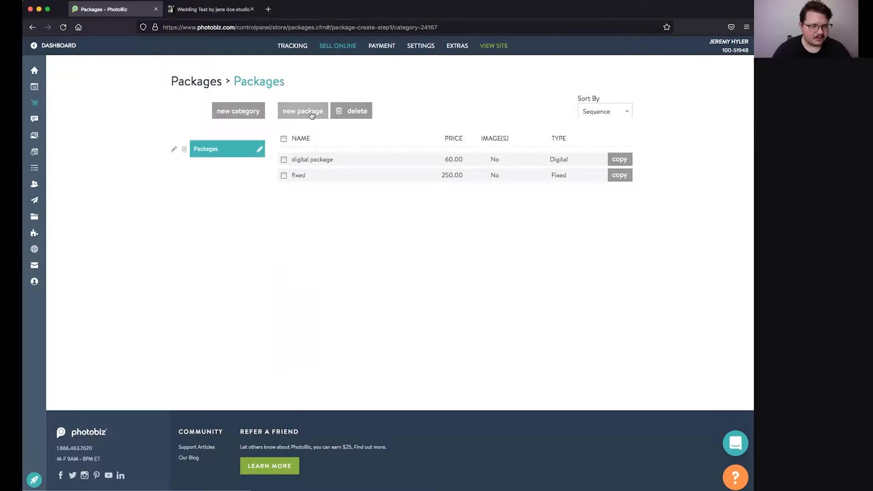
Step: Set up a Flexible package named 'flex' at 250 with 3 poses and quantity 10
{"action": "left_click", "coordinate": [176, 229]}
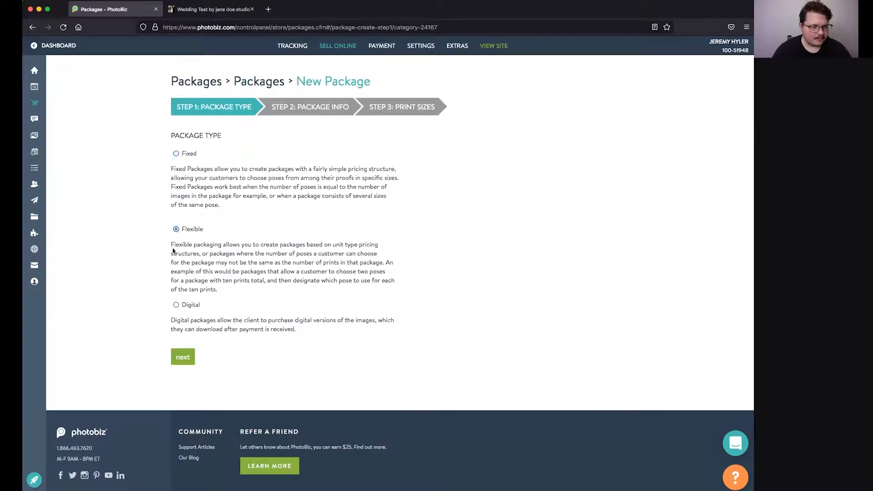
{"action": "left_click", "coordinate": [184, 357]}
{"action": "left_click", "coordinate": [183, 155]}
{"action": "type", "text": "flex"}
{"action": "left_click", "coordinate": [417, 157]}
{"action": "type", "text": "250"}
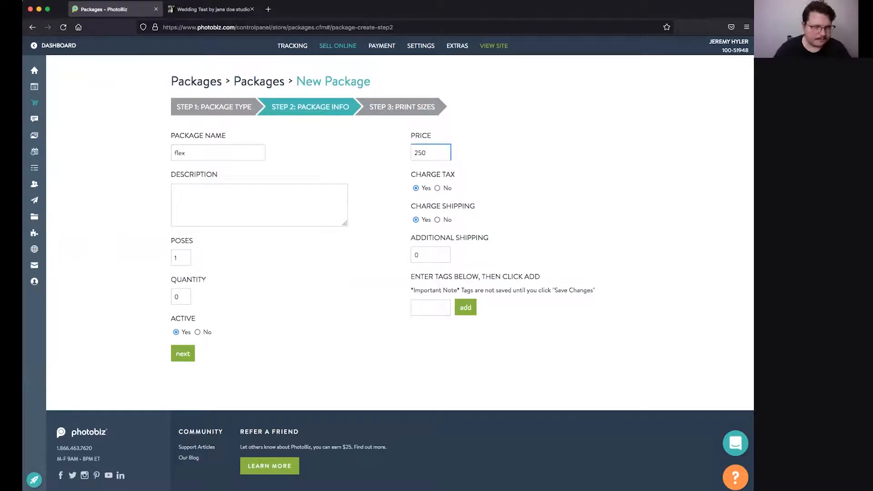
{"action": "left_click", "coordinate": [180, 258]}
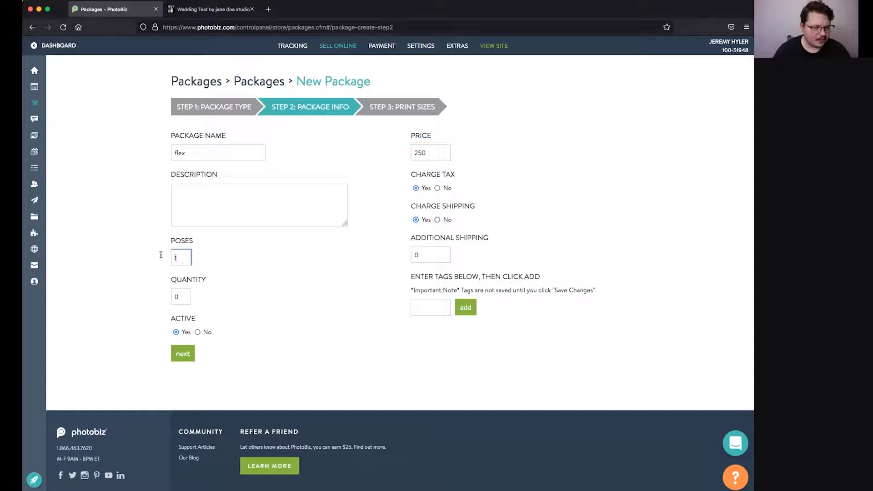
{"action": "type", "text": "3"}
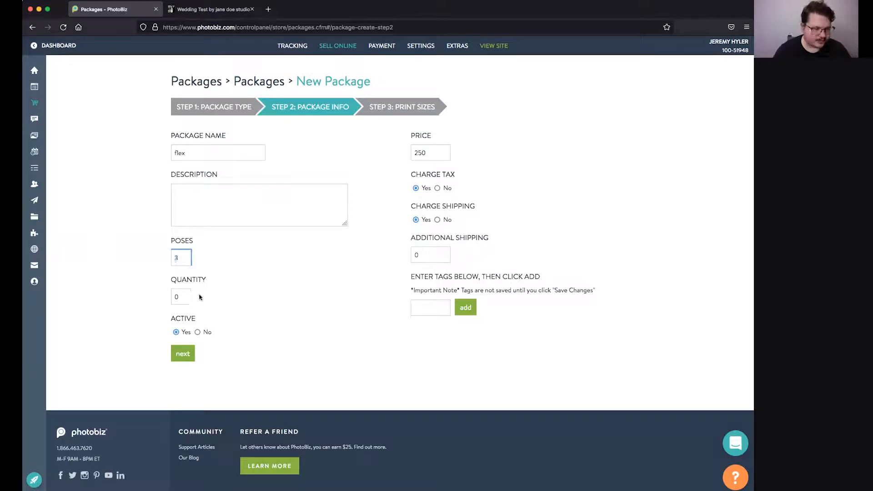
{"action": "left_click", "coordinate": [185, 296]}
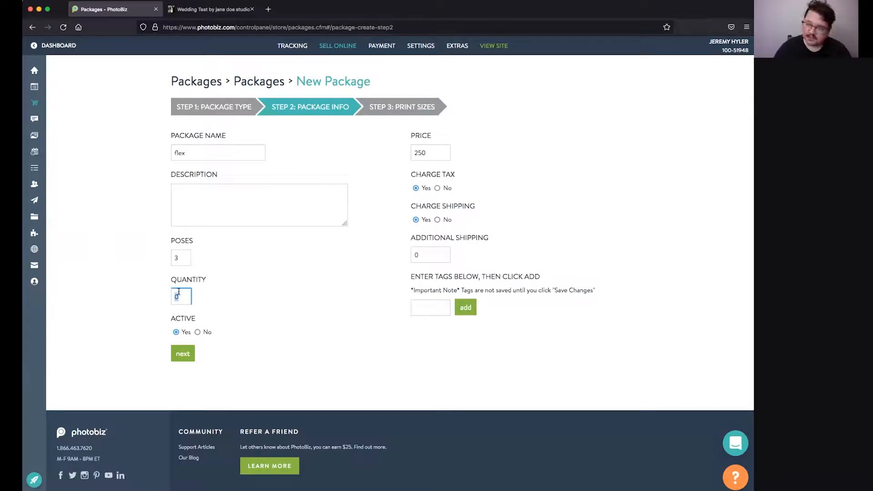
{"action": "type", "text": "10"}
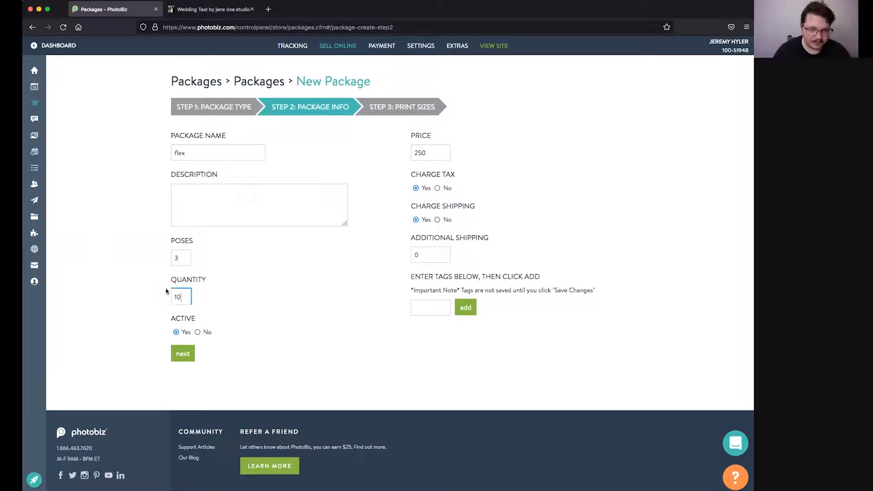
Step: Add 8x10, 5x7 and 4x6 print sizes, create the package, and return to Packages
{"action": "left_click", "coordinate": [182, 353]}
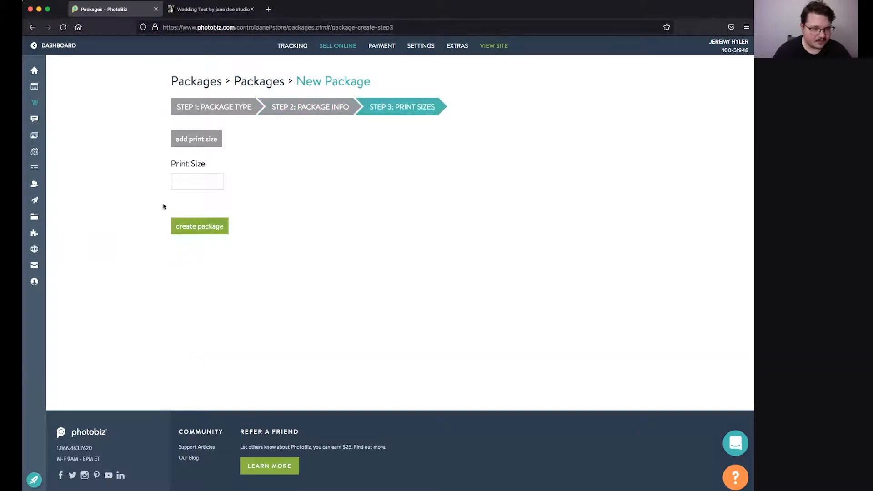
{"action": "left_click", "coordinate": [198, 184]}
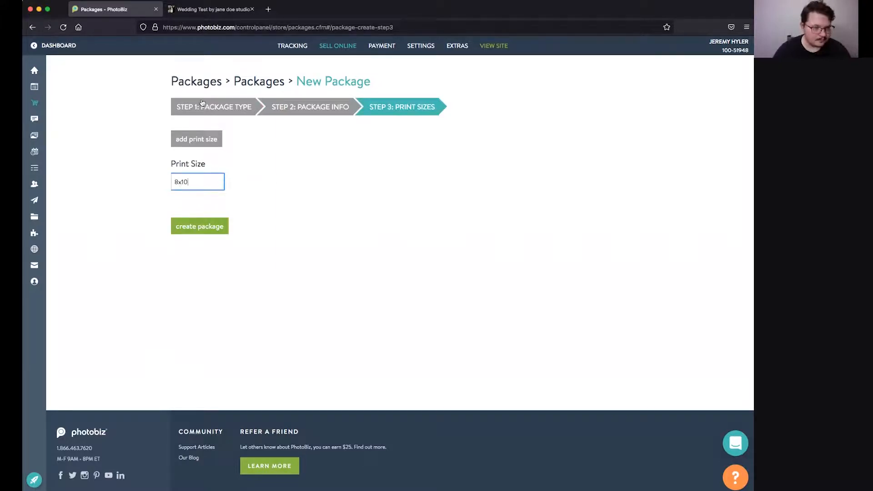
{"action": "left_click", "coordinate": [196, 139]}
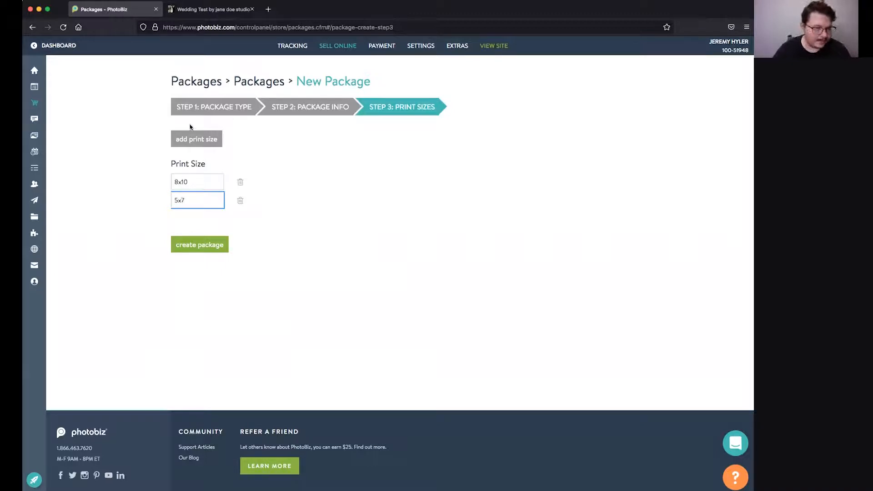
{"action": "left_click", "coordinate": [192, 139]}
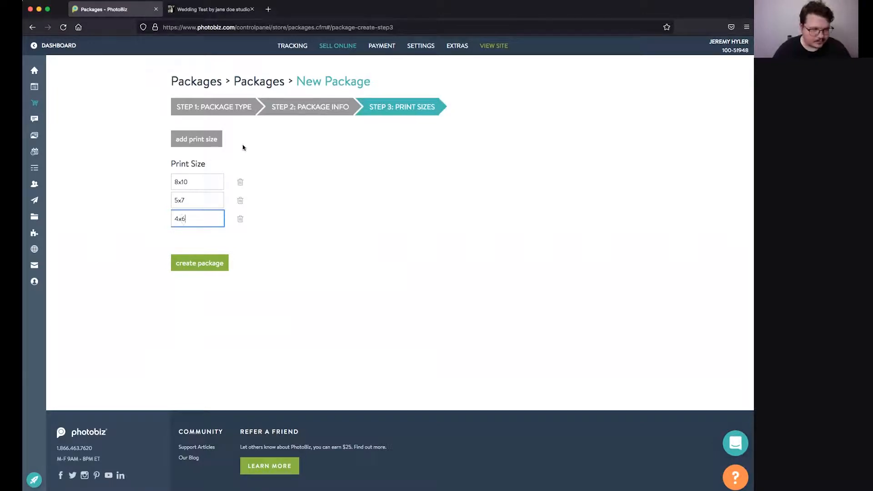
{"action": "left_click", "coordinate": [215, 269]}
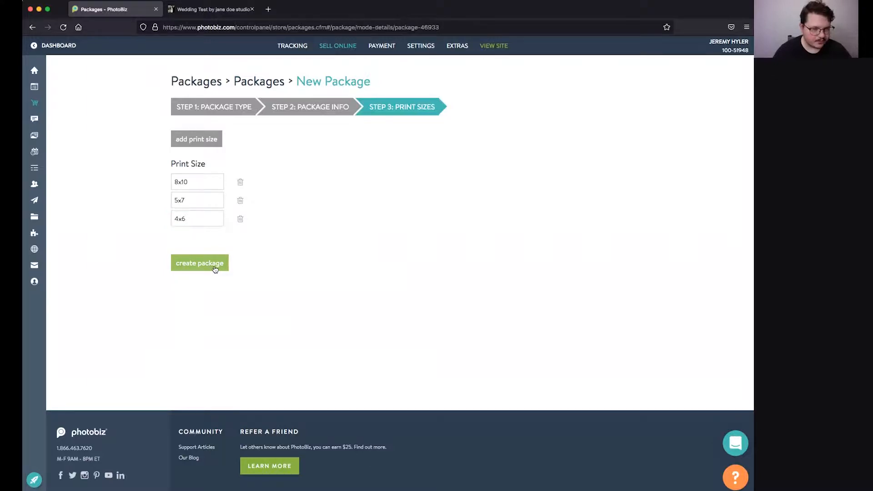
{"action": "scroll", "coordinate": [267, 253], "scroll_direction": "down", "scroll_amount": 3}
{"action": "scroll", "coordinate": [267, 254], "scroll_direction": "up", "scroll_amount": 3}
{"action": "scroll", "coordinate": [267, 253], "scroll_direction": "down", "scroll_amount": 5}
{"action": "scroll", "coordinate": [296, 365], "scroll_direction": "up", "scroll_amount": 4}
{"action": "scroll", "coordinate": [297, 364], "scroll_direction": "up", "scroll_amount": 1}
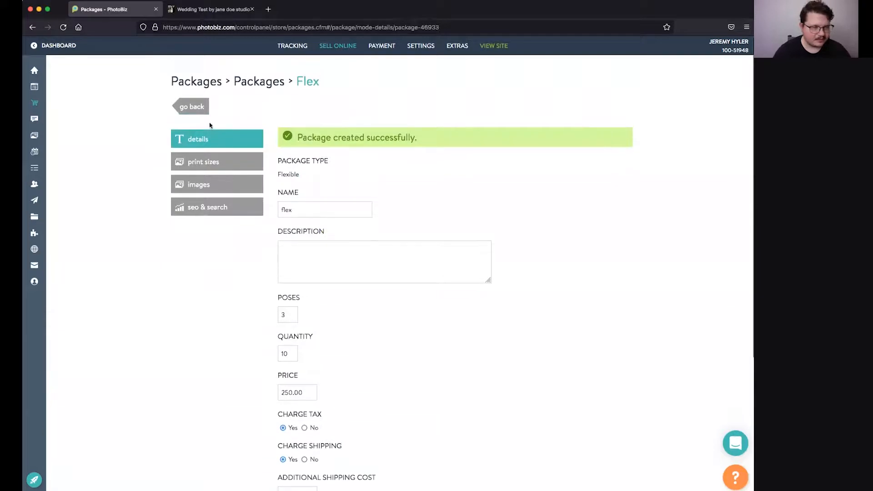
{"action": "left_click", "coordinate": [201, 106]}
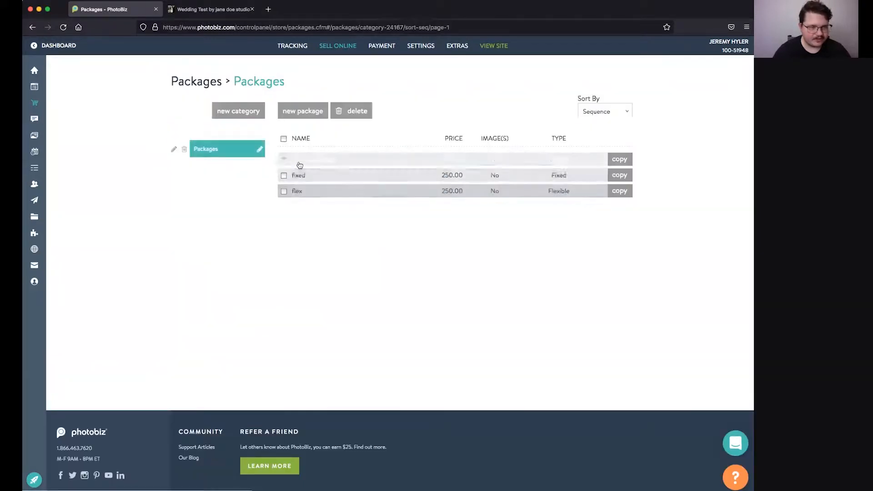
Step: Open the store's Products and inspect the 16x20 Photo Collage in Canvas Collage
{"action": "mouse_move", "coordinate": [338, 46]}
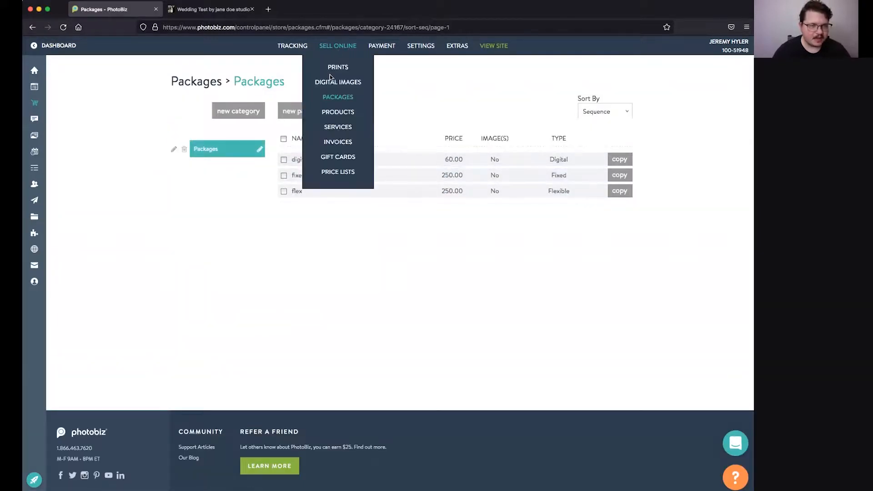
{"action": "left_click", "coordinate": [335, 112]}
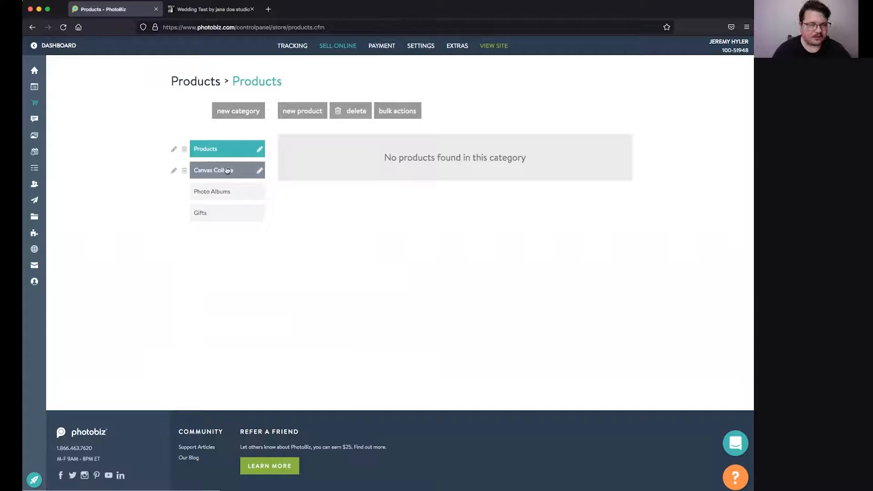
{"action": "left_click", "coordinate": [227, 172]}
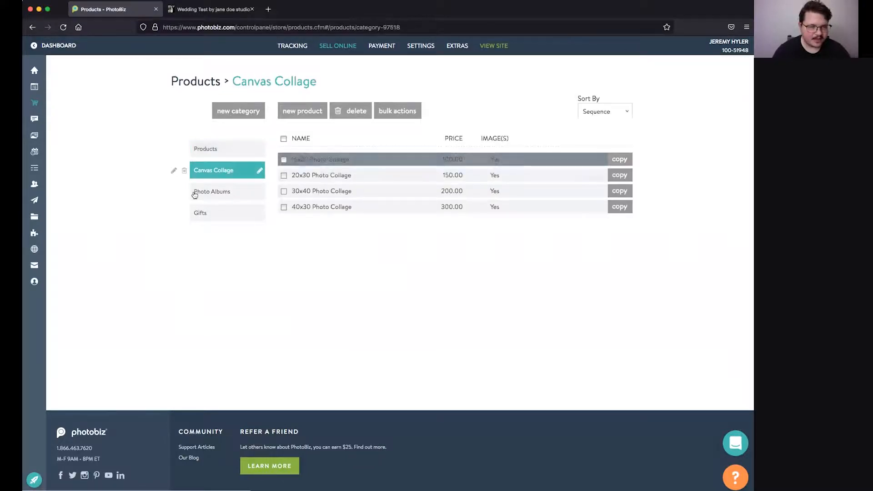
{"action": "left_click", "coordinate": [318, 159]}
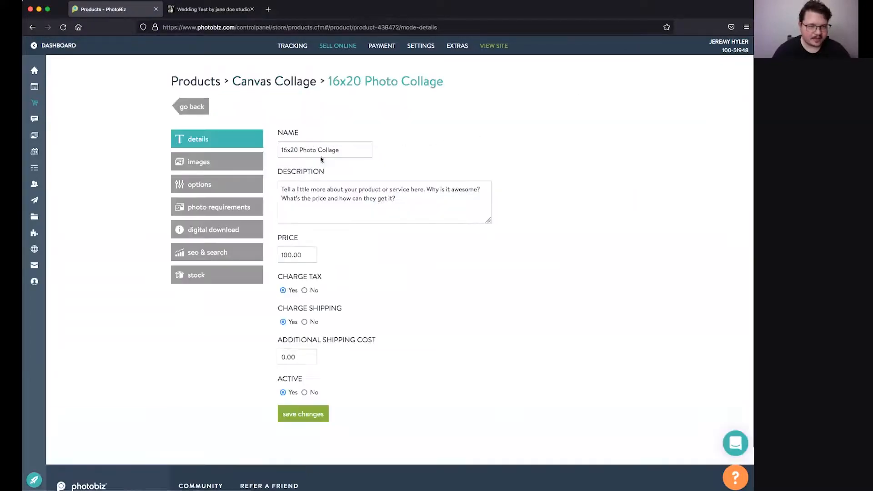
{"action": "left_click", "coordinate": [182, 106]}
Step: Browse the Photo Albums and Gifts products, then go to the Price Lists page
{"action": "left_click", "coordinate": [210, 193]}
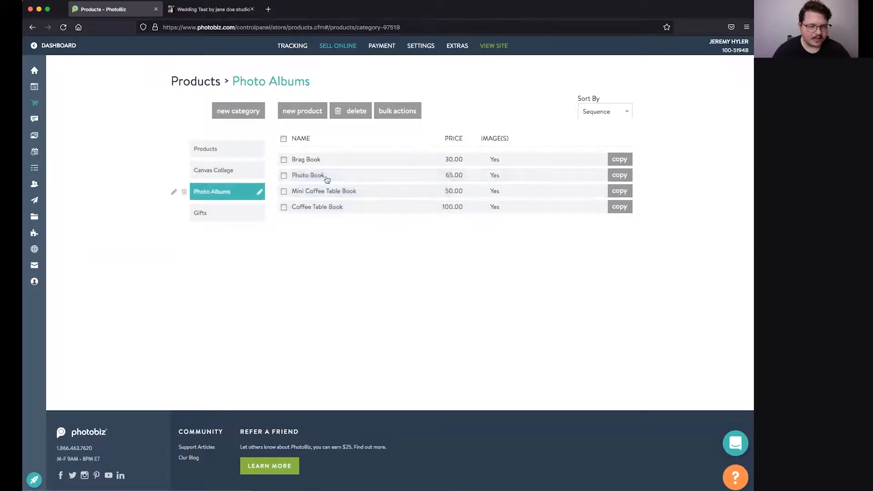
{"action": "left_click_drag", "start_coordinate": [338, 164], "coordinate": [296, 158]}
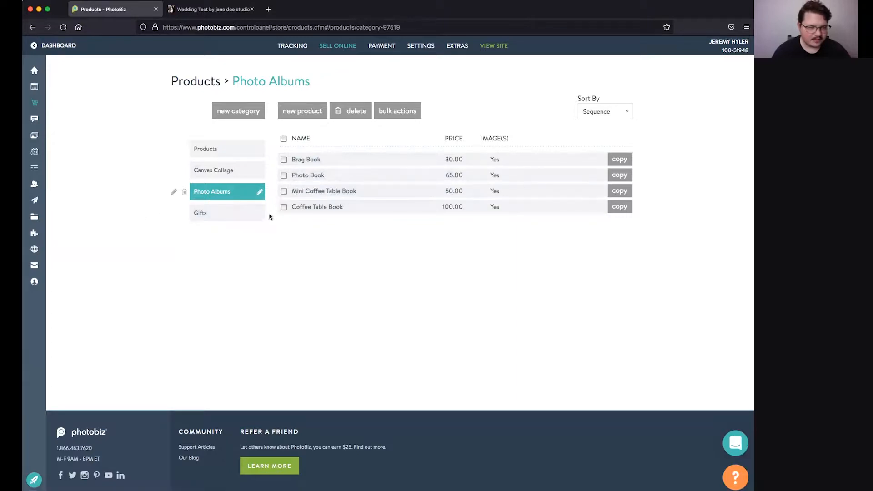
{"action": "left_click", "coordinate": [202, 214]}
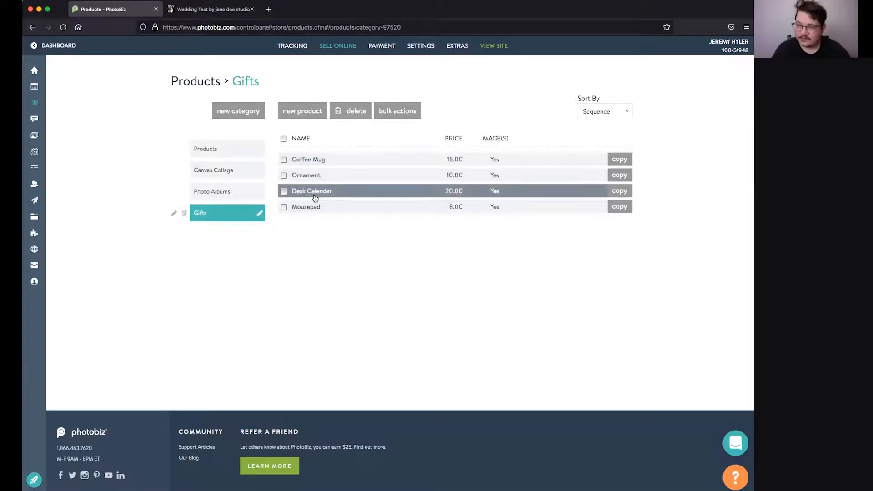
{"action": "mouse_move", "coordinate": [356, 43]}
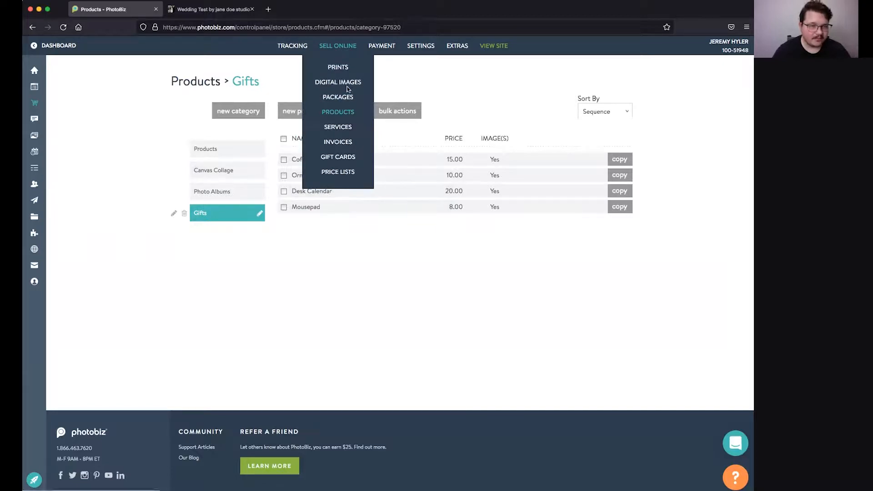
{"action": "left_click", "coordinate": [347, 175]}
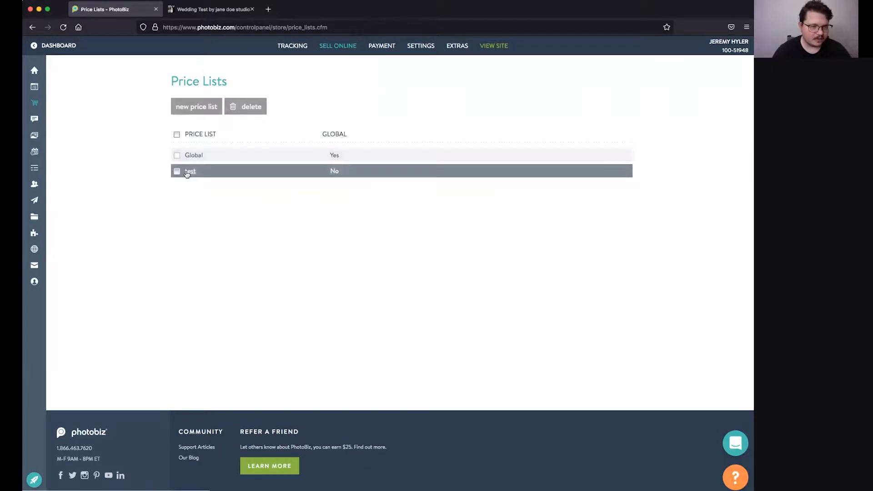
Step: Start a new price list and set Canvas Collage to None in its Products section
{"action": "left_click", "coordinate": [186, 108]}
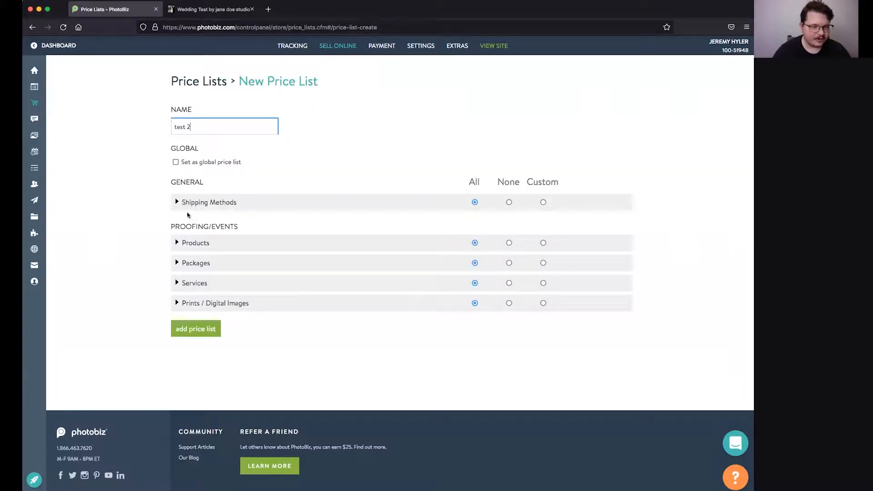
{"action": "left_click", "coordinate": [177, 206]}
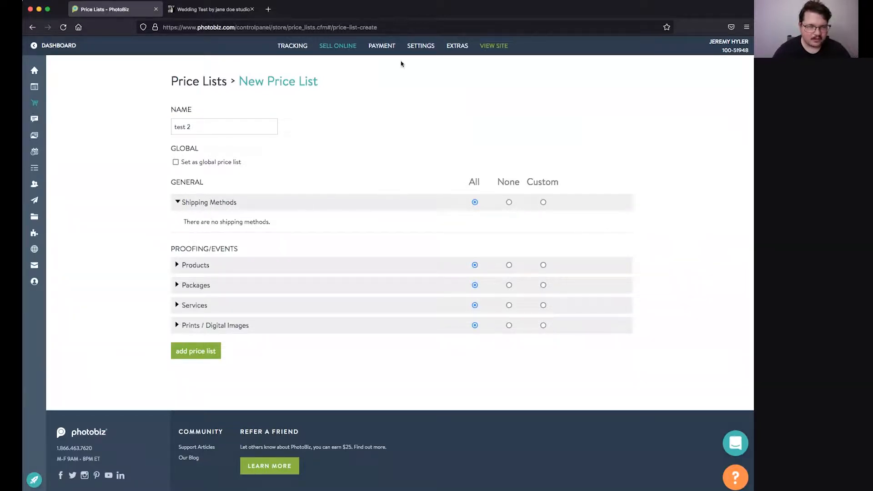
{"action": "left_click", "coordinate": [176, 266]}
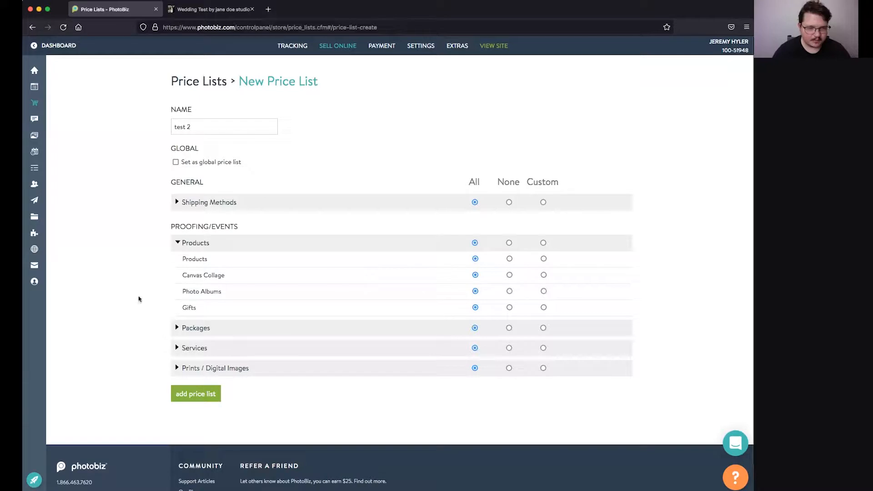
{"action": "left_click", "coordinate": [509, 276]}
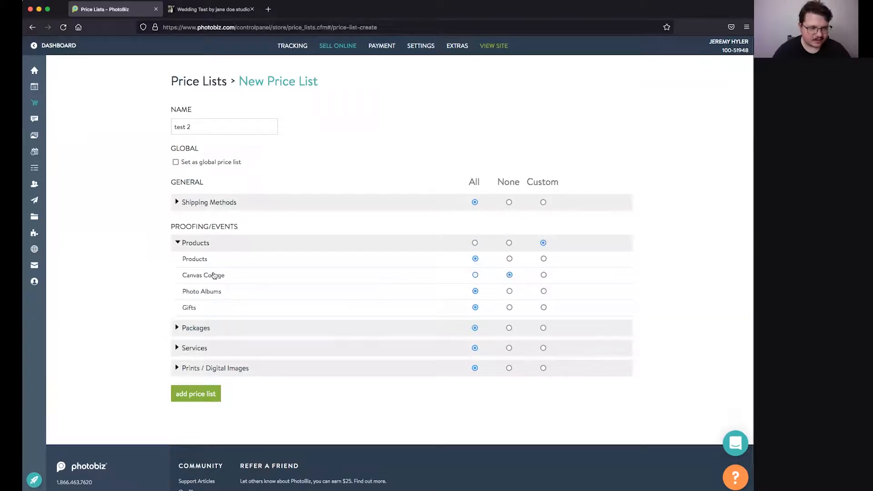
{"action": "left_click", "coordinate": [176, 327]}
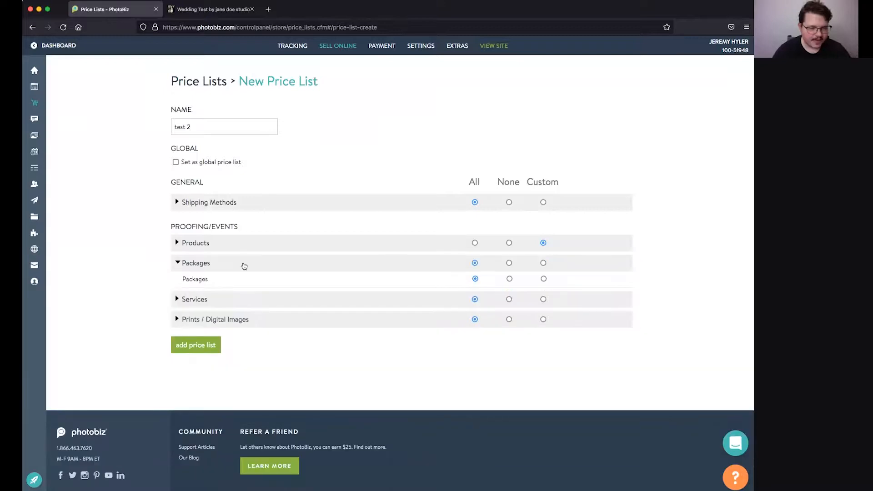
{"action": "left_click", "coordinate": [177, 299]}
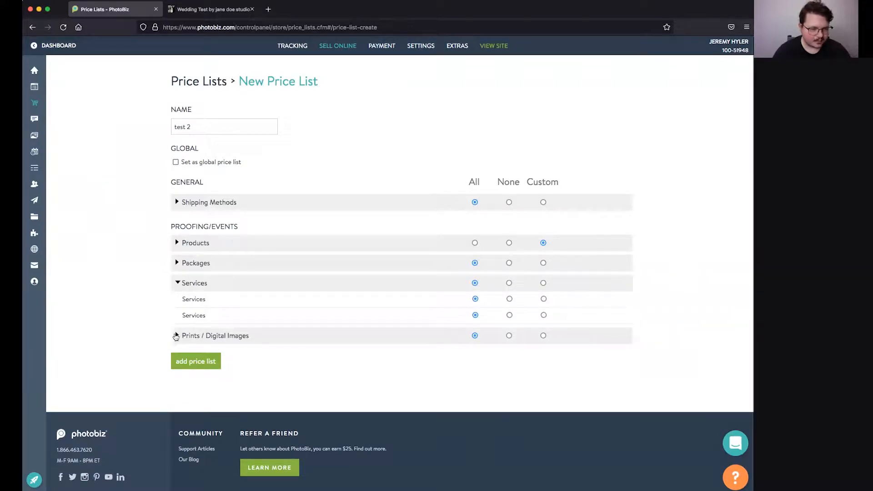
Step: Include both digital image resolutions and add the 'test 2' price list
{"action": "left_click", "coordinate": [176, 337]}
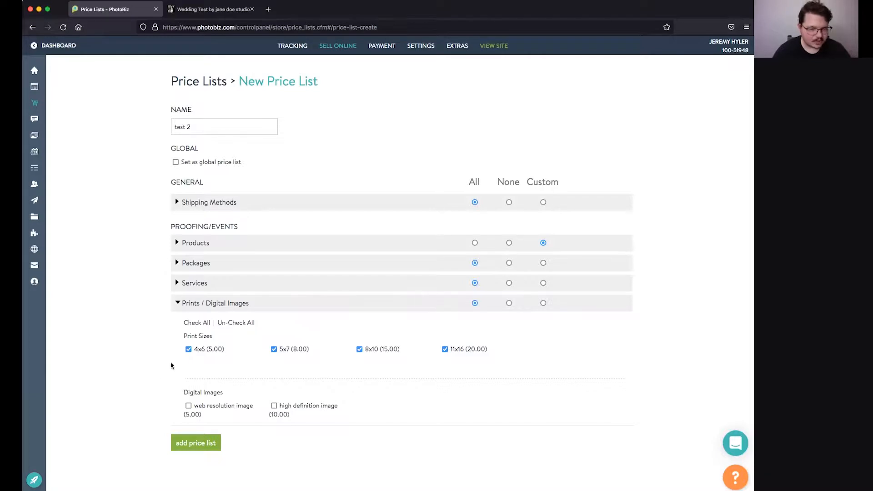
{"action": "scroll", "coordinate": [173, 374], "scroll_direction": "down", "scroll_amount": 1}
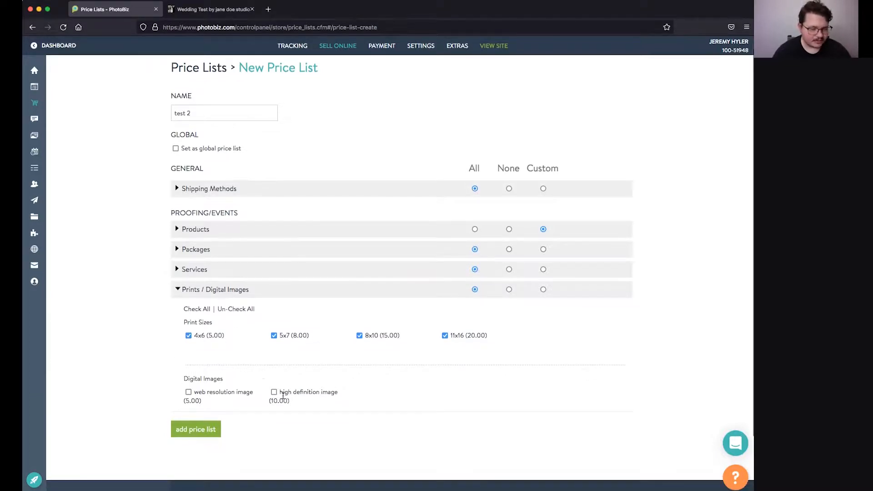
{"action": "left_click", "coordinate": [187, 393]}
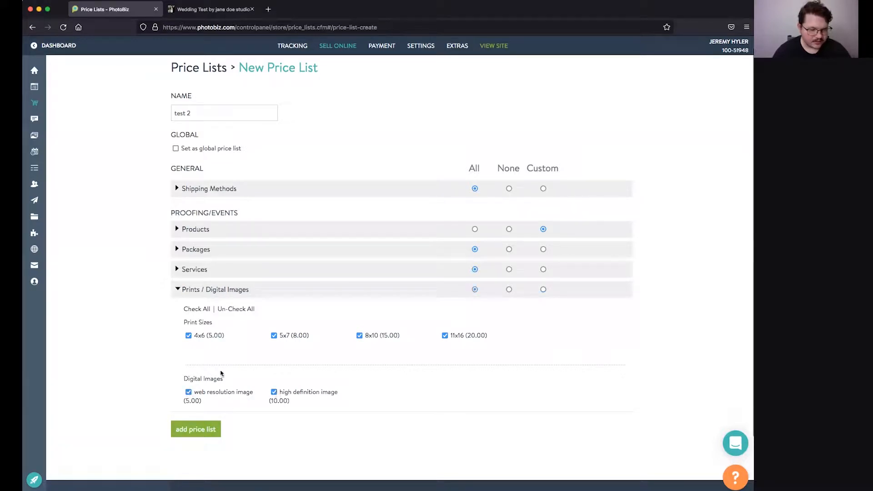
{"action": "scroll", "coordinate": [222, 377], "scroll_direction": "up", "scroll_amount": 1}
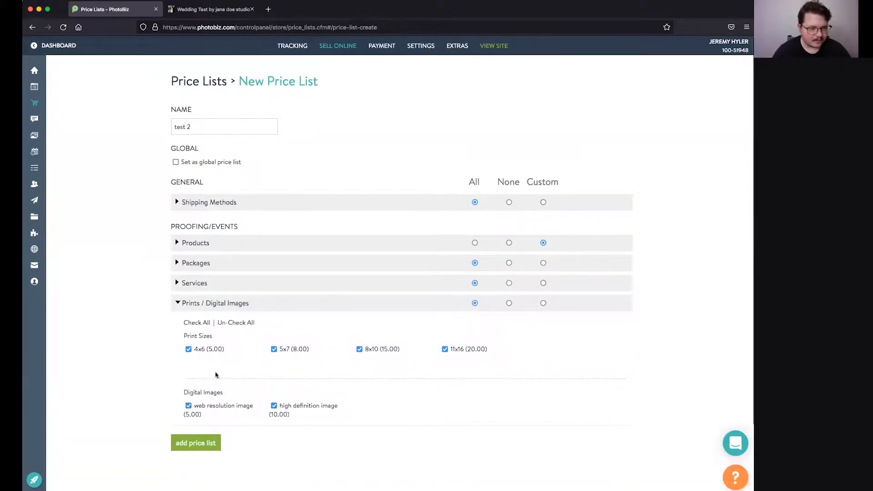
{"action": "scroll", "coordinate": [207, 359], "scroll_direction": "down", "scroll_amount": 2}
{"action": "left_click", "coordinate": [201, 402]}
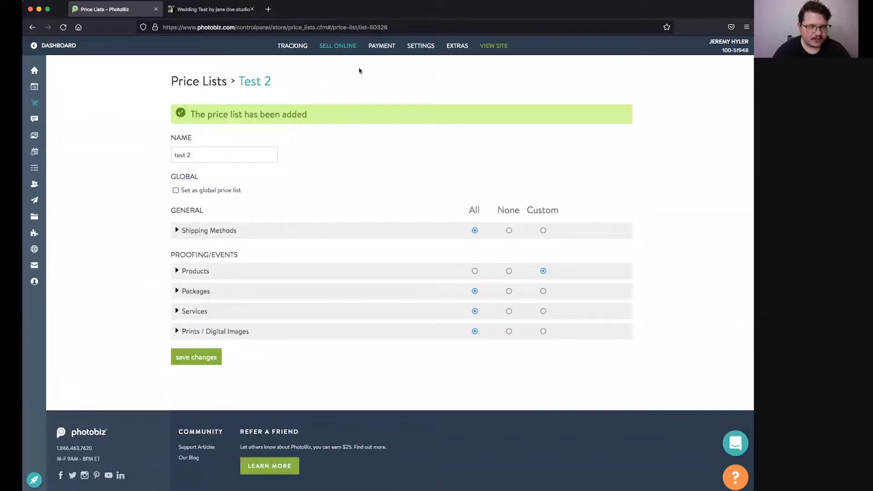
{"action": "mouse_move", "coordinate": [385, 51]}
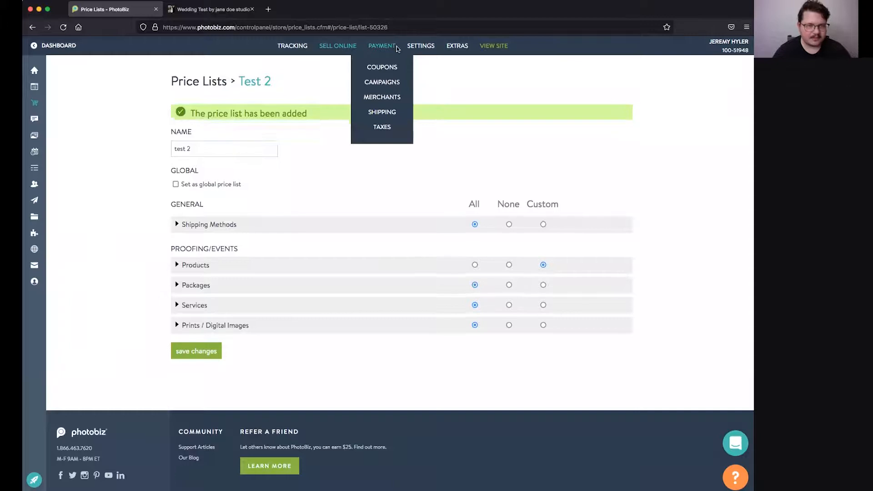
Step: Create a Paypal-type merchant named 'paypal' with the PayPal account e-mail, active for Store, Invoicing and Forms
{"action": "left_click", "coordinate": [377, 98]}
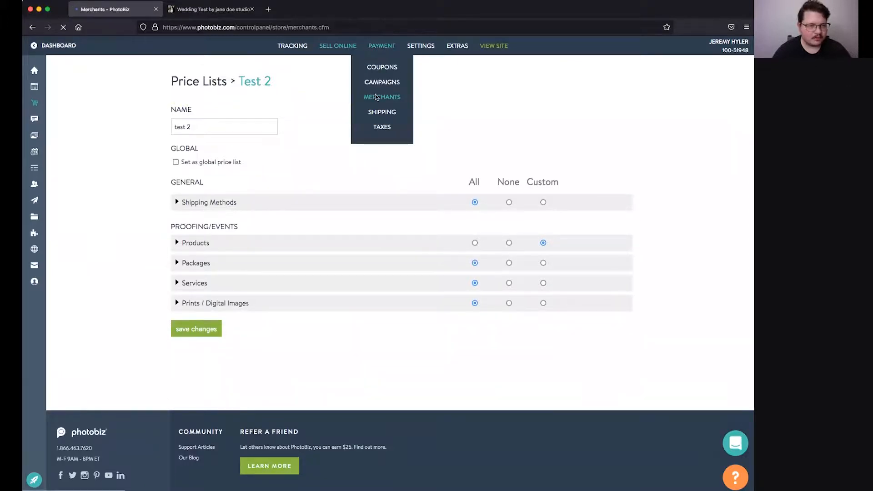
{"action": "left_click", "coordinate": [196, 106]}
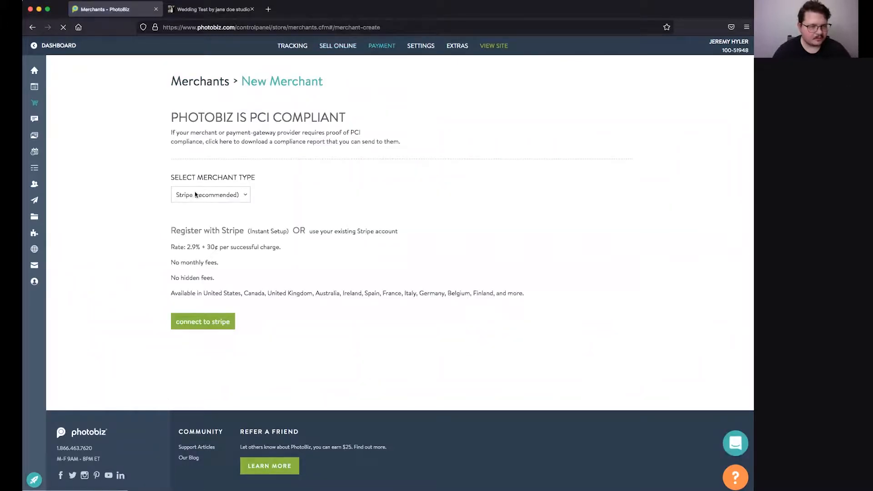
{"action": "left_click", "coordinate": [200, 195]}
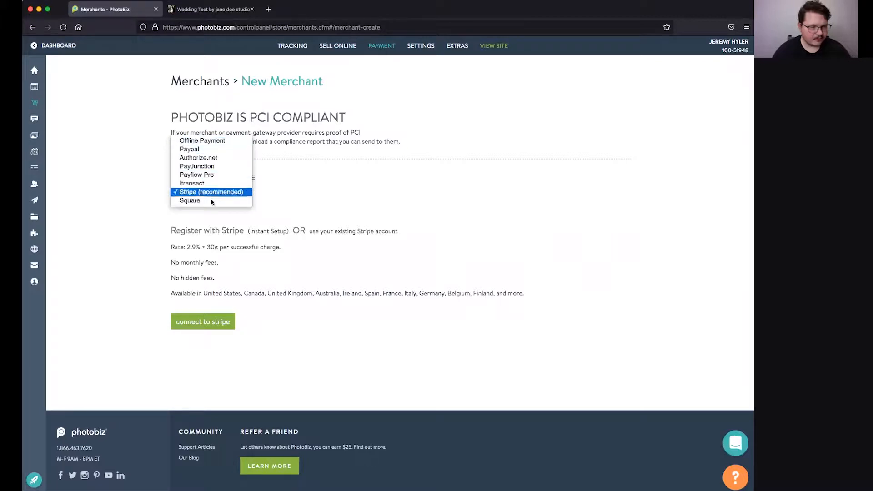
{"action": "left_click", "coordinate": [201, 149]}
{"action": "left_click", "coordinate": [206, 256]}
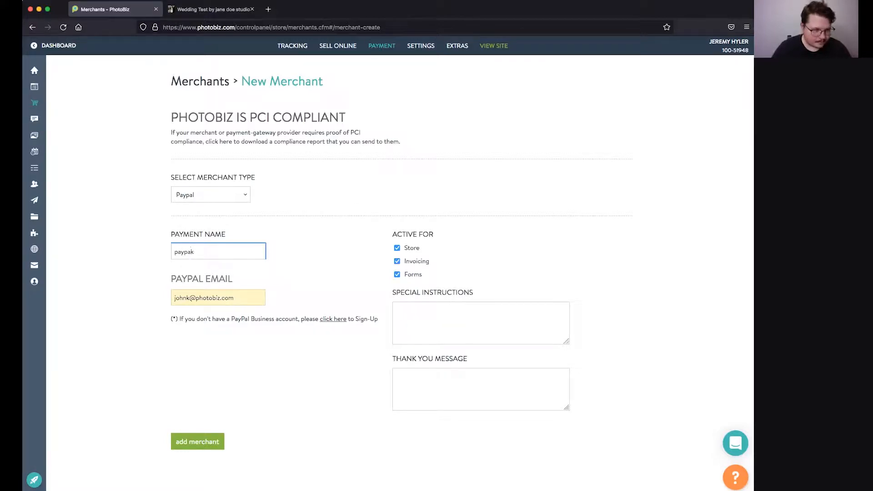
{"action": "left_click", "coordinate": [223, 298]}
{"action": "left_click", "coordinate": [201, 438]}
Step: Return to the proofing events area
{"action": "mouse_move", "coordinate": [292, 46]}
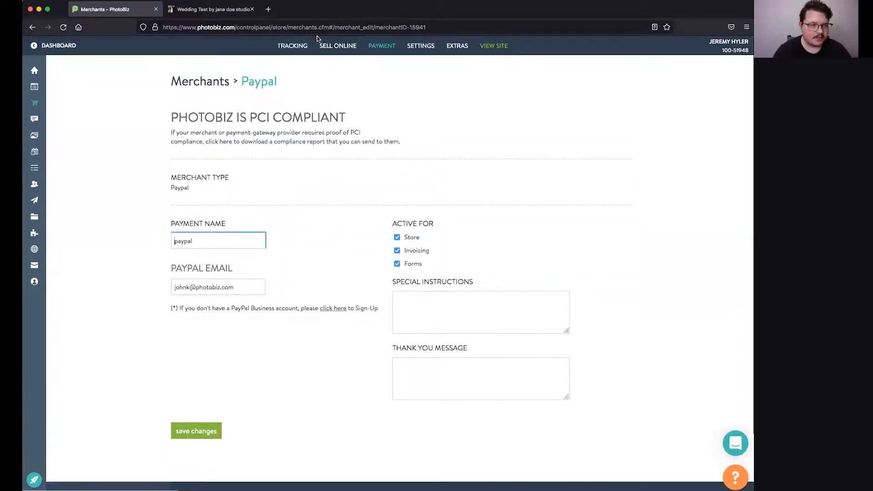
{"action": "mouse_move", "coordinate": [51, 121]}
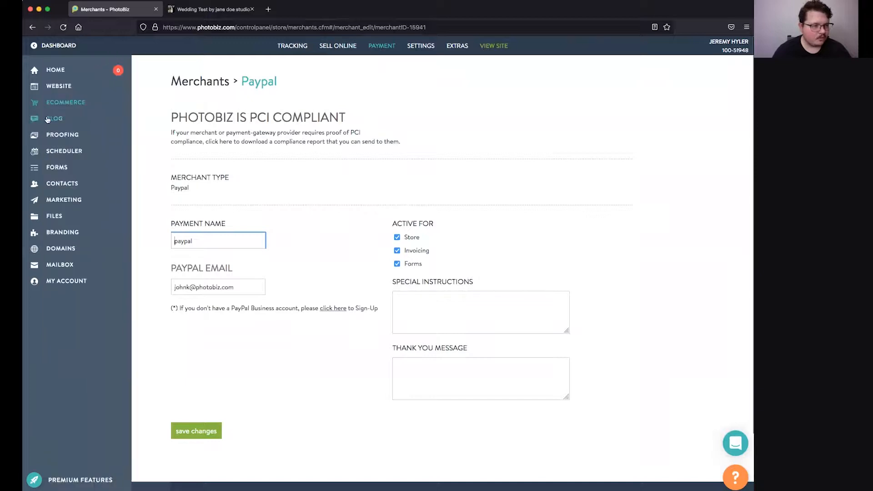
{"action": "left_click", "coordinate": [57, 136]}
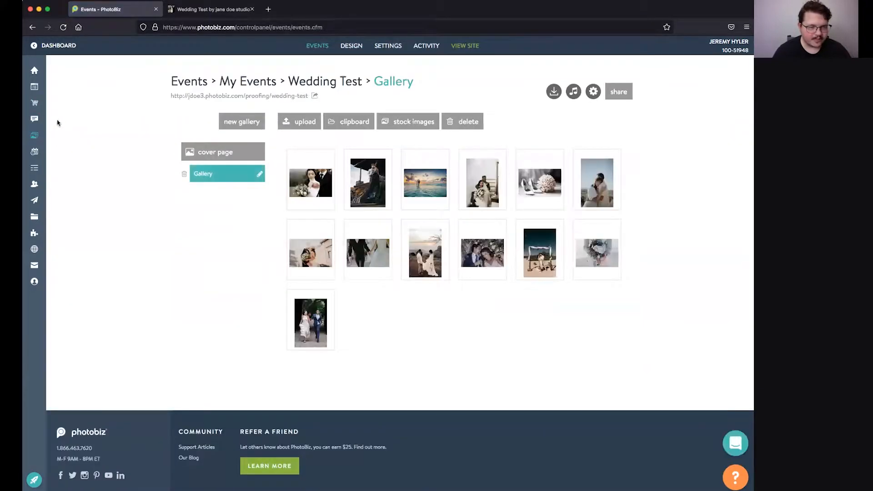
Step: Assign the test 2 price list to the Wedding Test event, save, and open its client cover page
{"action": "left_click", "coordinate": [594, 91]}
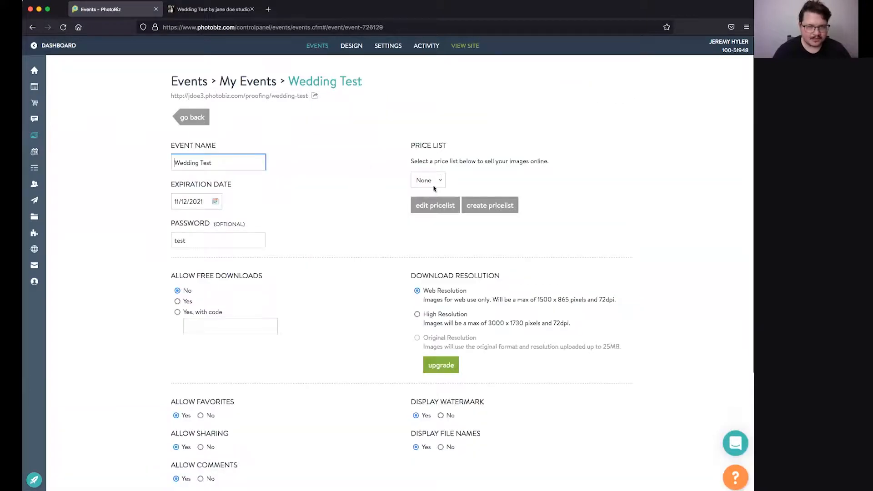
{"action": "left_click", "coordinate": [439, 181]}
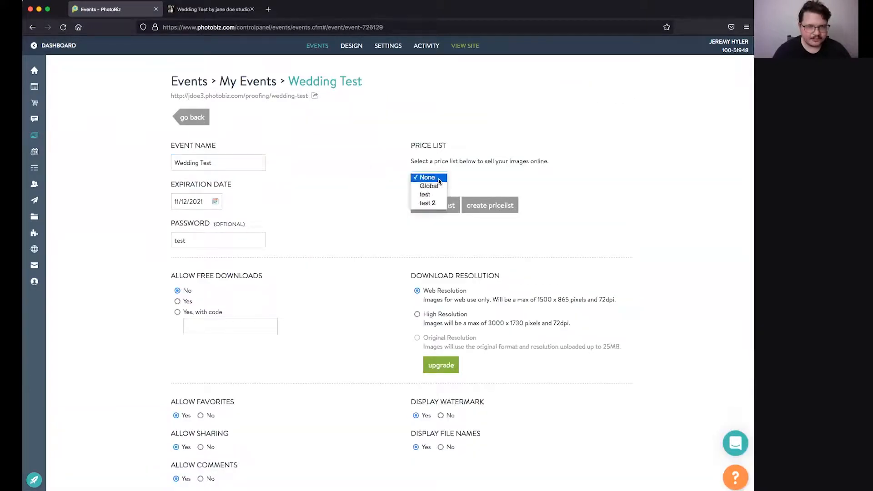
{"action": "left_click", "coordinate": [433, 202]}
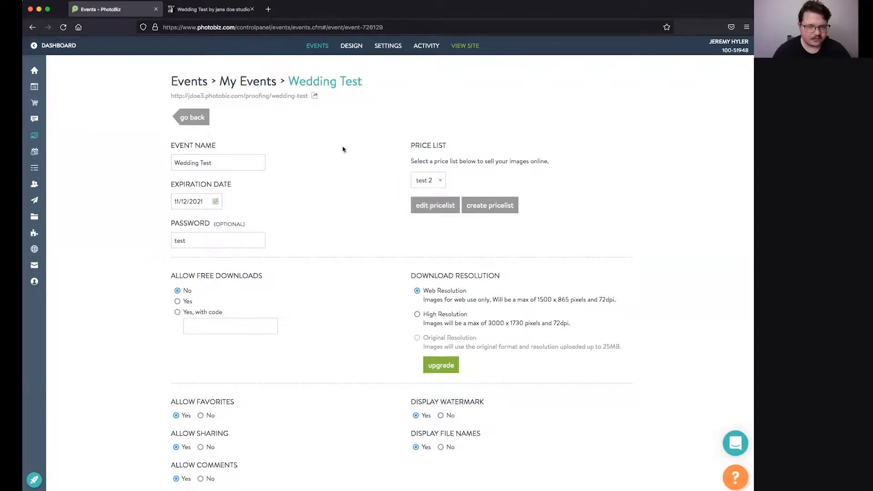
{"action": "scroll", "coordinate": [337, 149], "scroll_direction": "down", "scroll_amount": 2}
{"action": "scroll", "coordinate": [331, 153], "scroll_direction": "down", "scroll_amount": 1}
{"action": "scroll", "coordinate": [268, 238], "scroll_direction": "up", "scroll_amount": 1}
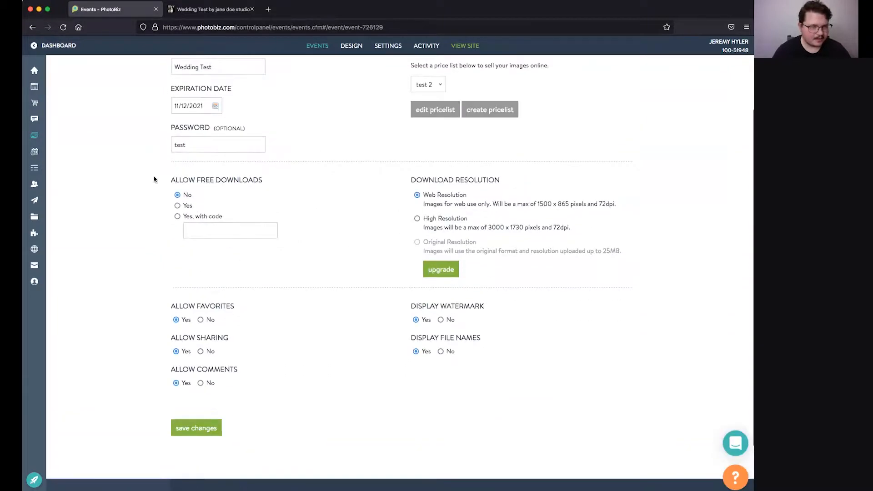
{"action": "scroll", "coordinate": [219, 167], "scroll_direction": "down", "scroll_amount": 2}
{"action": "left_click", "coordinate": [191, 358]}
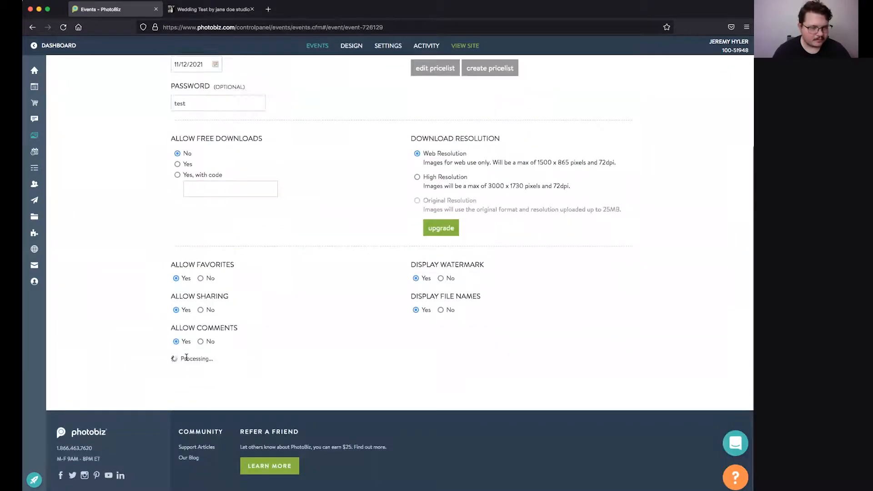
{"action": "left_click", "coordinate": [275, 98]}
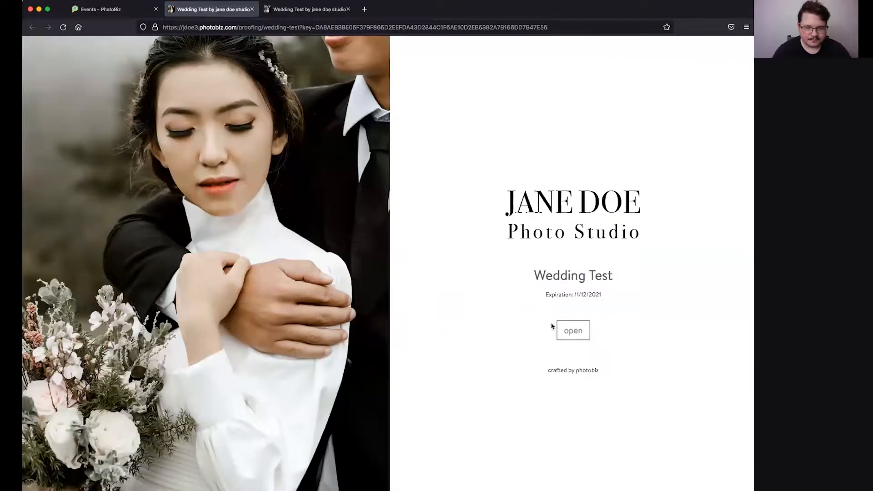
Step: Open the Wedding Test gallery as a client and heart two more photos, including the beach arch
{"action": "left_click", "coordinate": [572, 337]}
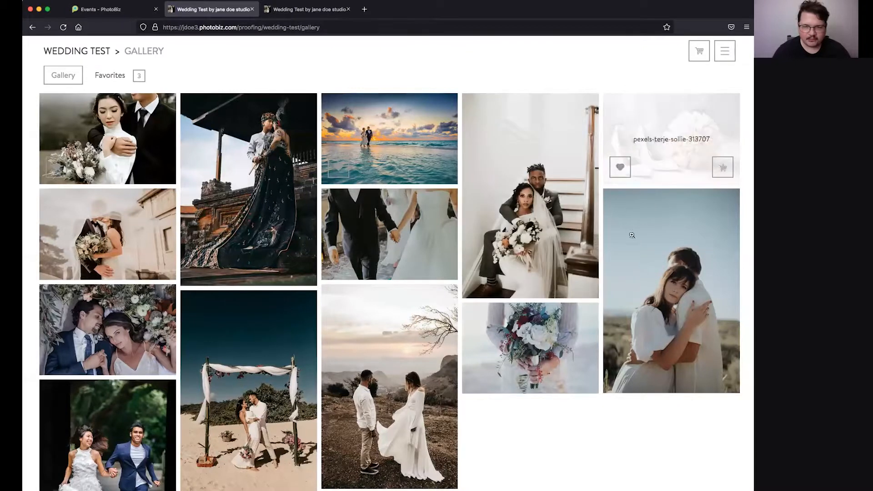
{"action": "left_click", "coordinate": [621, 377]}
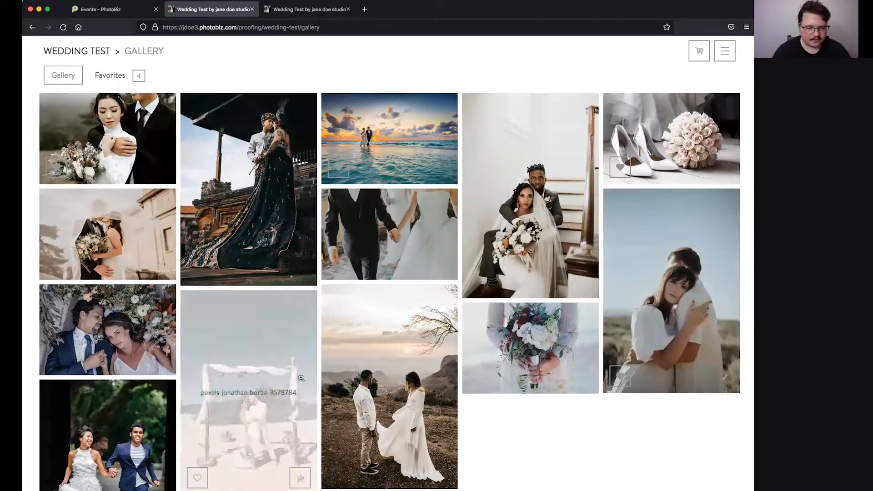
{"action": "scroll", "coordinate": [233, 431], "scroll_direction": "down", "scroll_amount": 1}
{"action": "left_click", "coordinate": [200, 439]}
Step: Show the five favorites and bring up the Buy panel for the couple-with-bouquet photo
{"action": "scroll", "coordinate": [200, 438], "scroll_direction": "up", "scroll_amount": 1}
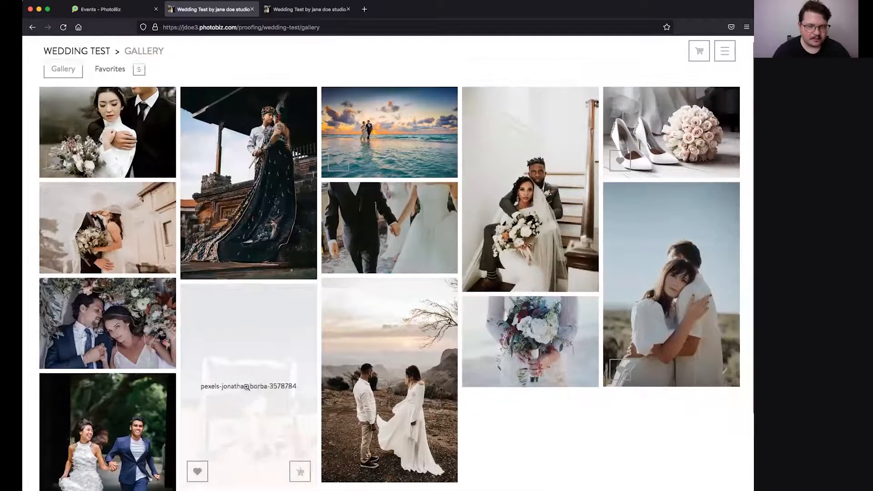
{"action": "left_click", "coordinate": [104, 76]}
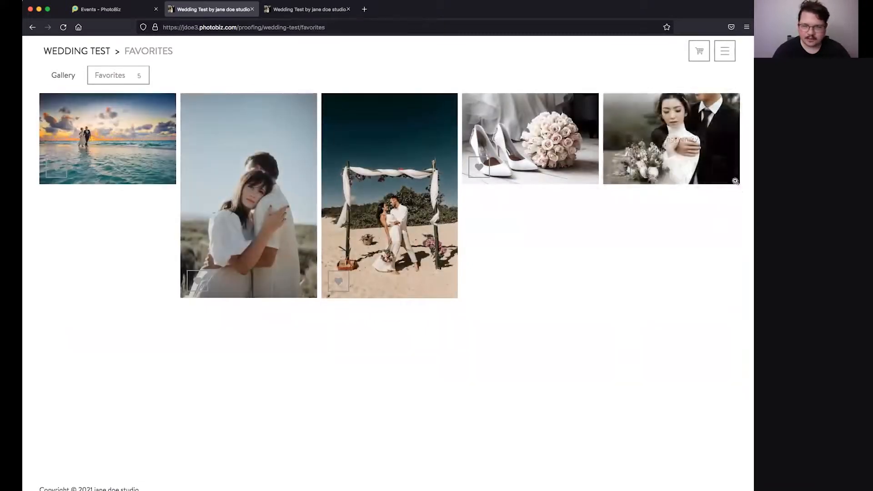
{"action": "left_click", "coordinate": [721, 169]}
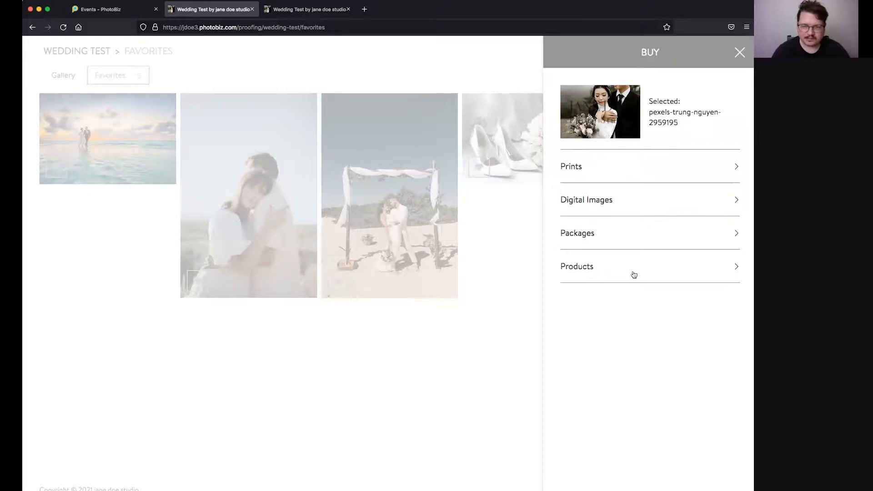
Step: Add two 11x16 prints of pexels-trung-nguyen-2959195 to the cart
{"action": "left_click", "coordinate": [612, 170]}
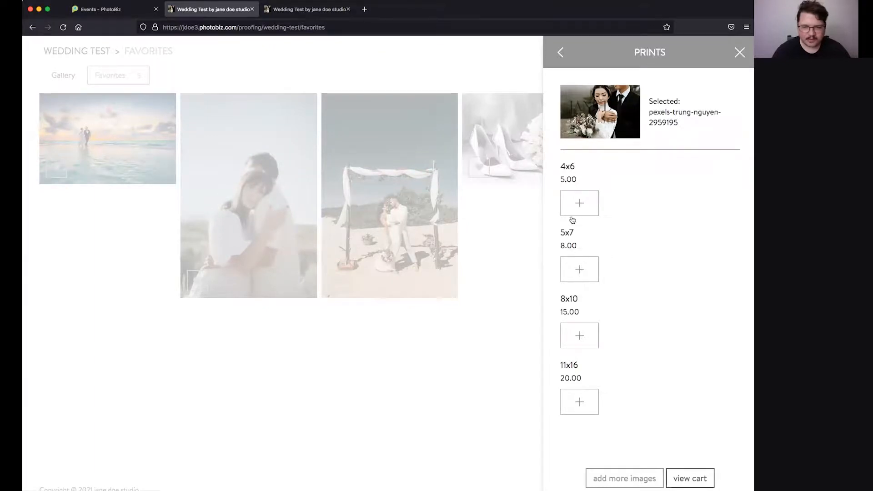
{"action": "left_click", "coordinate": [576, 403]}
{"action": "left_click", "coordinate": [630, 402]}
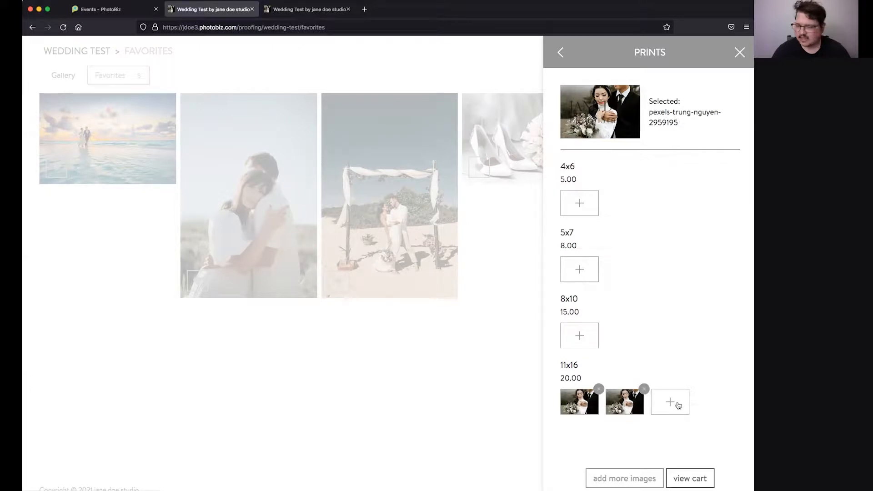
{"action": "left_click", "coordinate": [562, 53]}
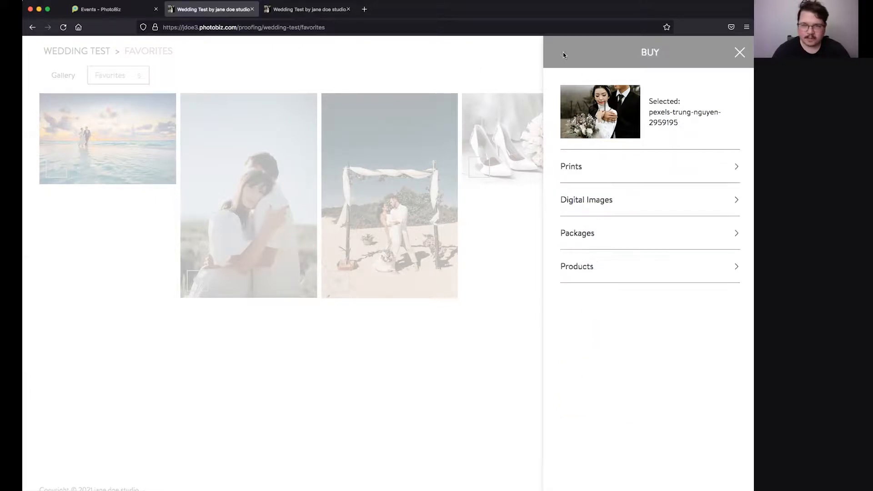
{"action": "left_click", "coordinate": [605, 199]}
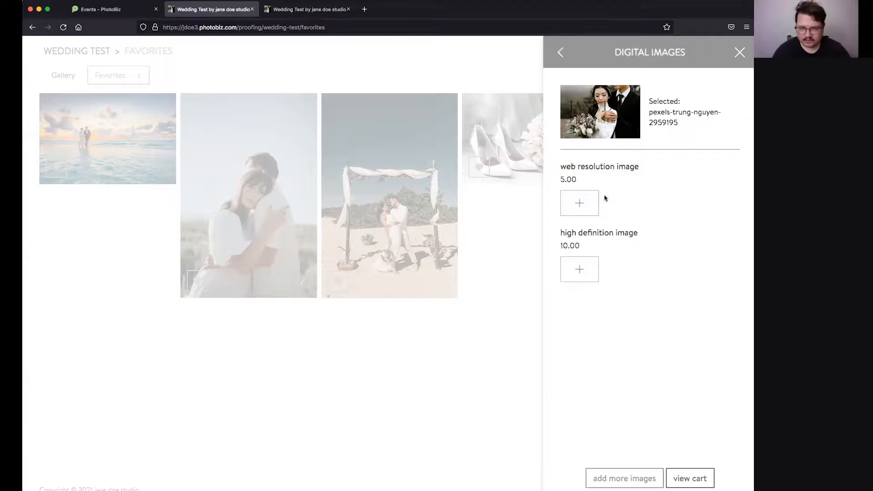
Step: Add a 10.00 high definition digital image of the photo to the cart
{"action": "left_click", "coordinate": [581, 271]}
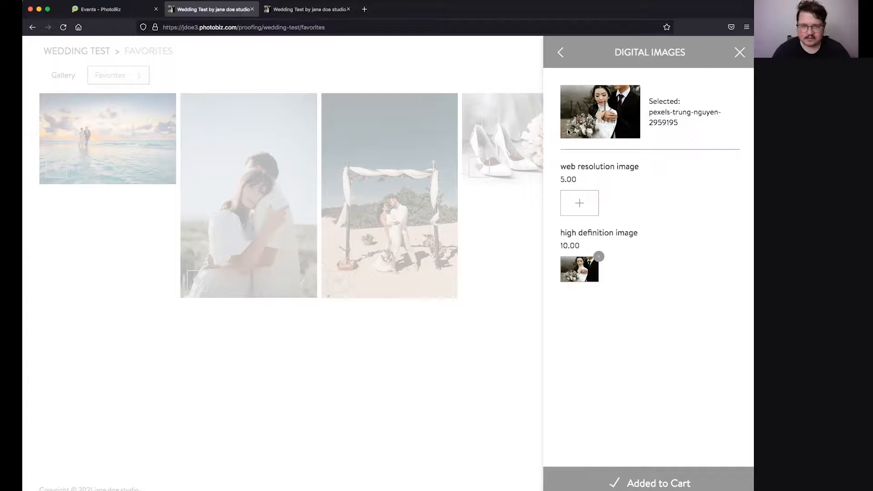
{"action": "left_click", "coordinate": [562, 54]}
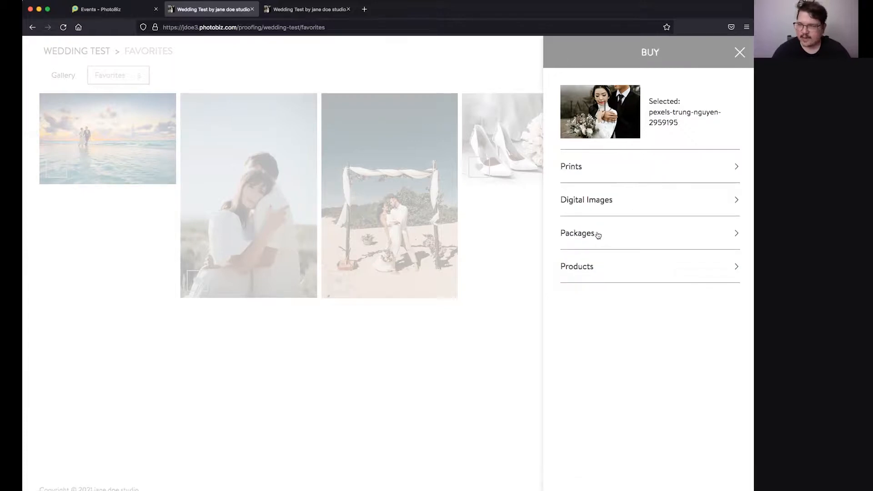
{"action": "left_click", "coordinate": [598, 234]}
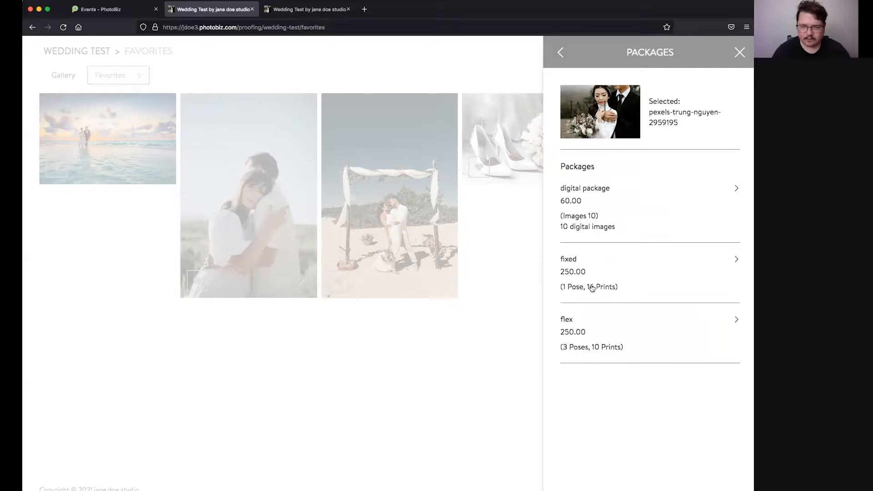
Step: Add the fixed 250.00 package, placing the photo in its 8x10, 5x7 and 4x6 slots
{"action": "left_click", "coordinate": [626, 268]}
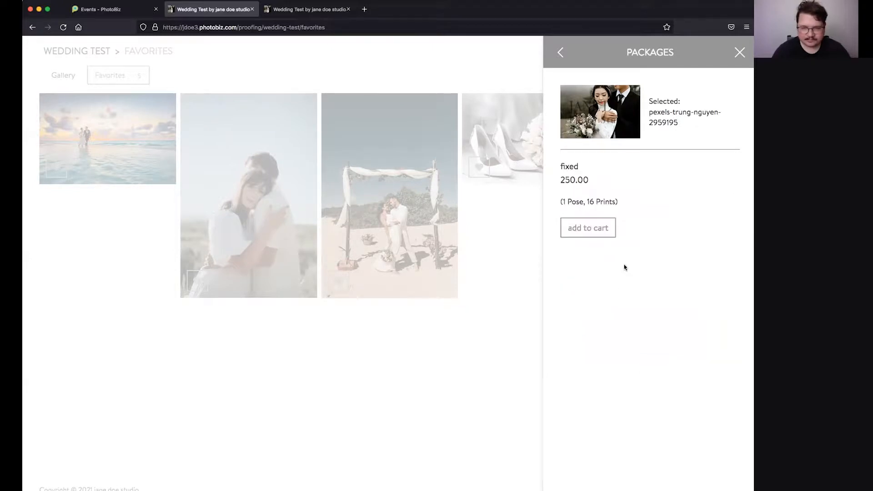
{"action": "left_click", "coordinate": [591, 229]}
{"action": "left_click", "coordinate": [582, 275]}
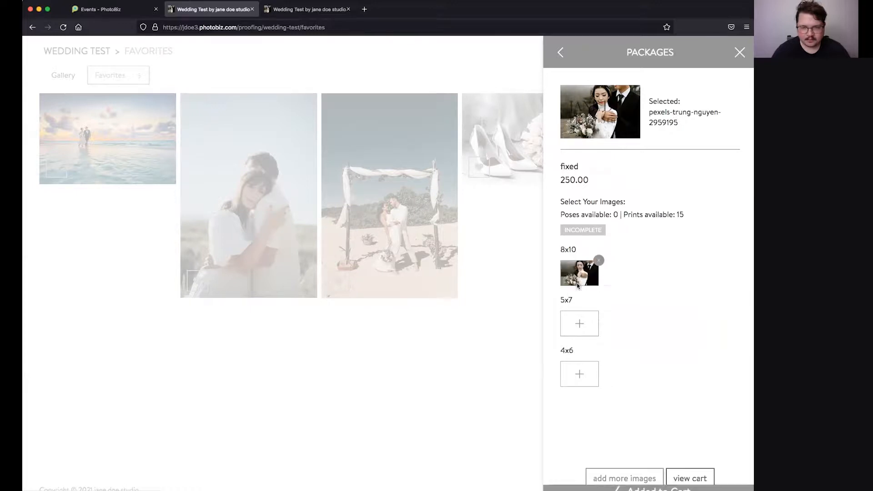
{"action": "left_click", "coordinate": [582, 325]}
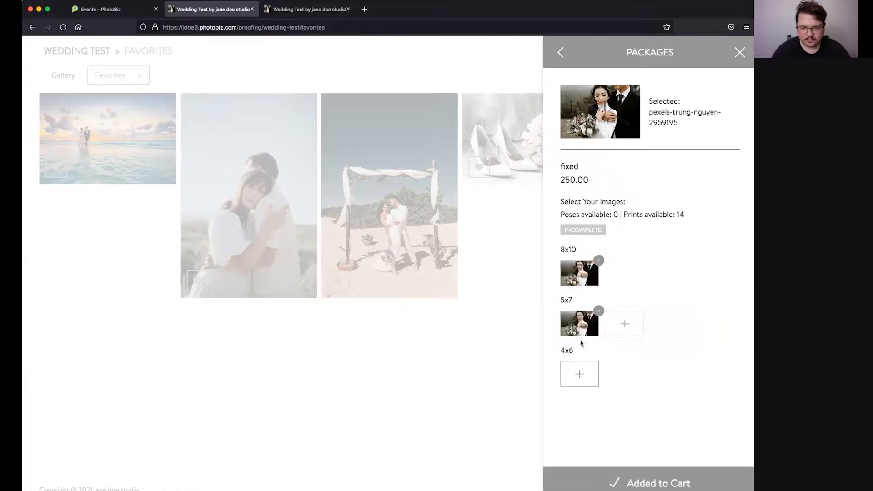
{"action": "left_click", "coordinate": [582, 372]}
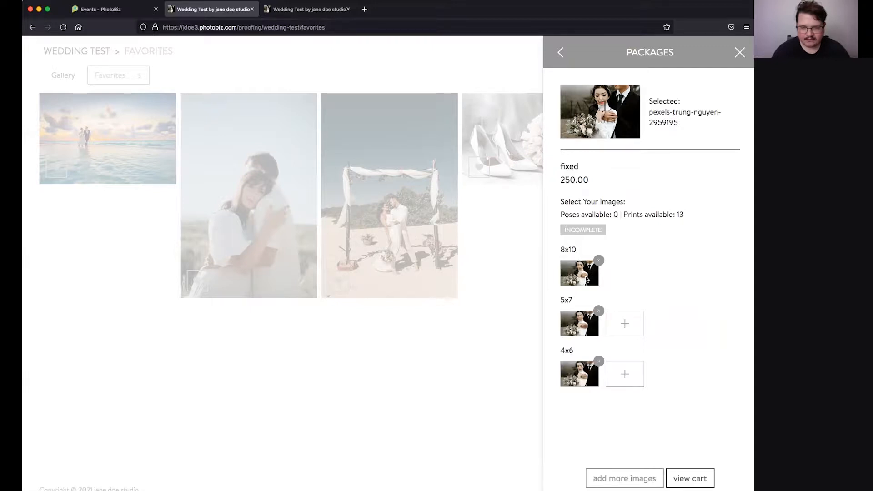
Step: Bring the fixed package's 5x7 prints of the photo up to five
{"action": "left_click", "coordinate": [625, 324]}
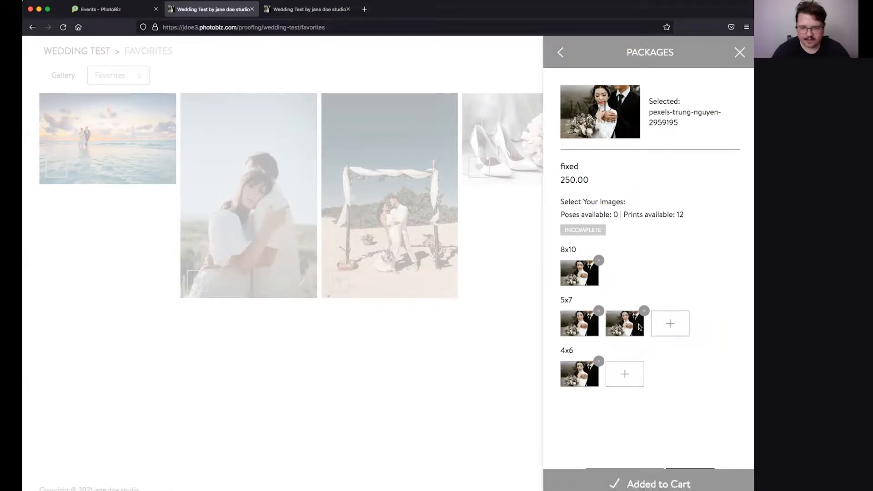
{"action": "left_click", "coordinate": [670, 324]}
{"action": "left_click", "coordinate": [715, 323]}
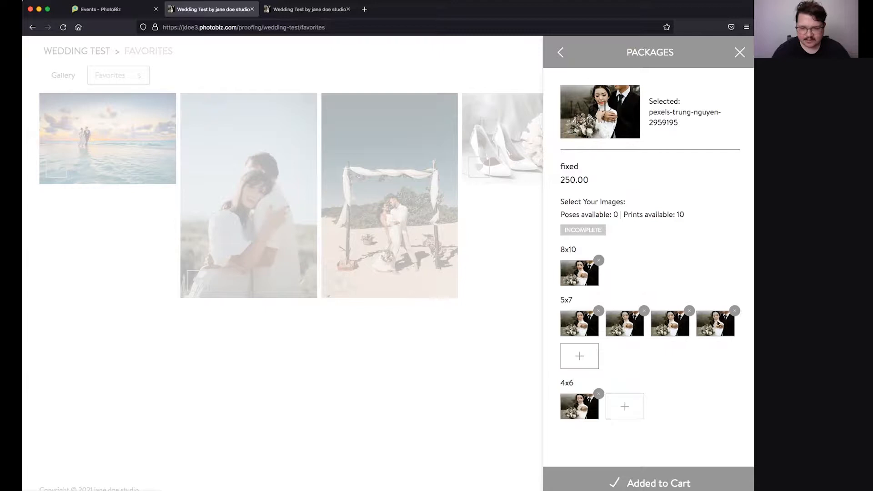
{"action": "left_click", "coordinate": [580, 356]}
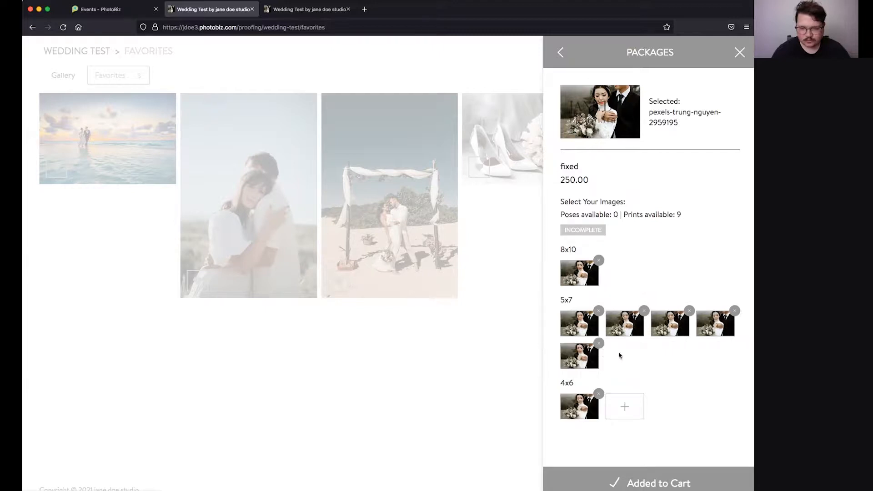
Step: Fill the package's ten 4x6 slots with the photo so it shows COMPLETE
{"action": "left_click", "coordinate": [625, 410]}
{"action": "left_click", "coordinate": [666, 412]}
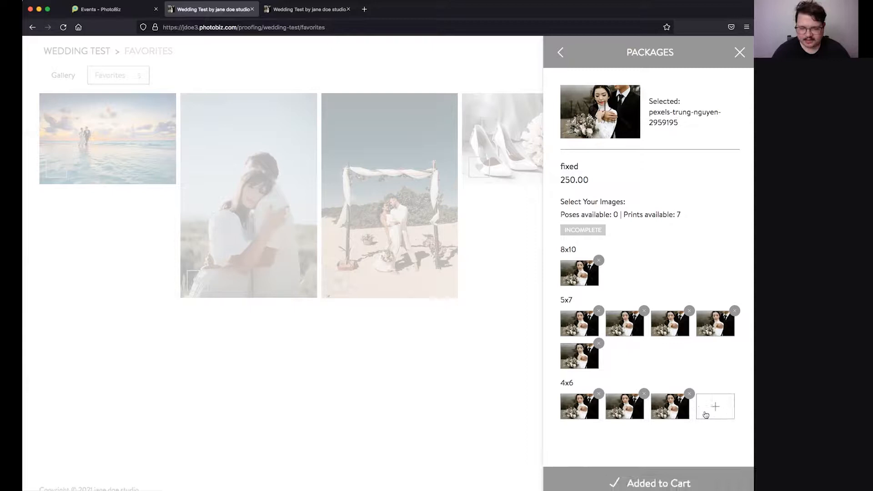
{"action": "left_click", "coordinate": [711, 407]}
{"action": "left_click", "coordinate": [568, 450]}
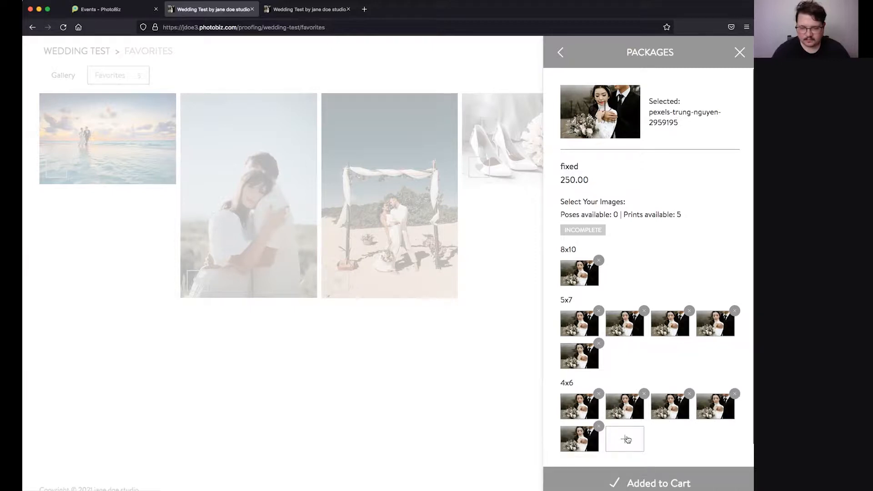
{"action": "left_click", "coordinate": [629, 440]}
{"action": "left_click", "coordinate": [670, 439]}
{"action": "left_click", "coordinate": [714, 439]}
{"action": "scroll", "coordinate": [628, 418], "scroll_direction": "down", "scroll_amount": 2}
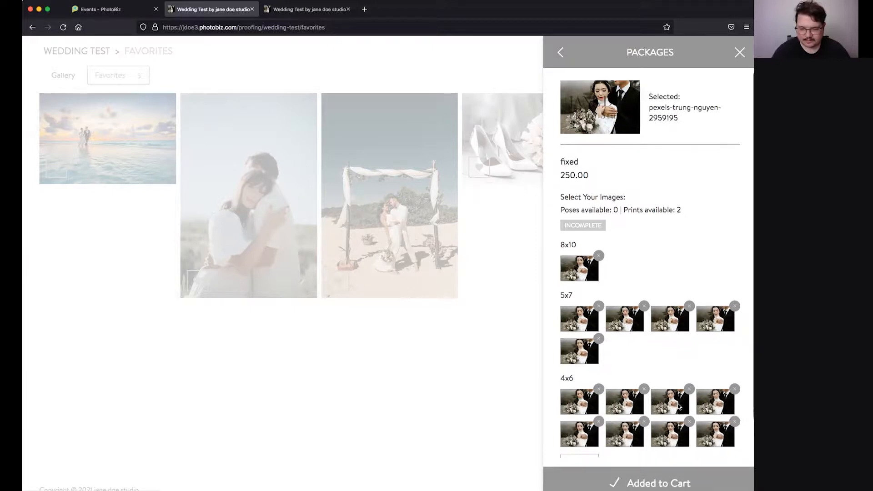
{"action": "left_click", "coordinate": [588, 428]}
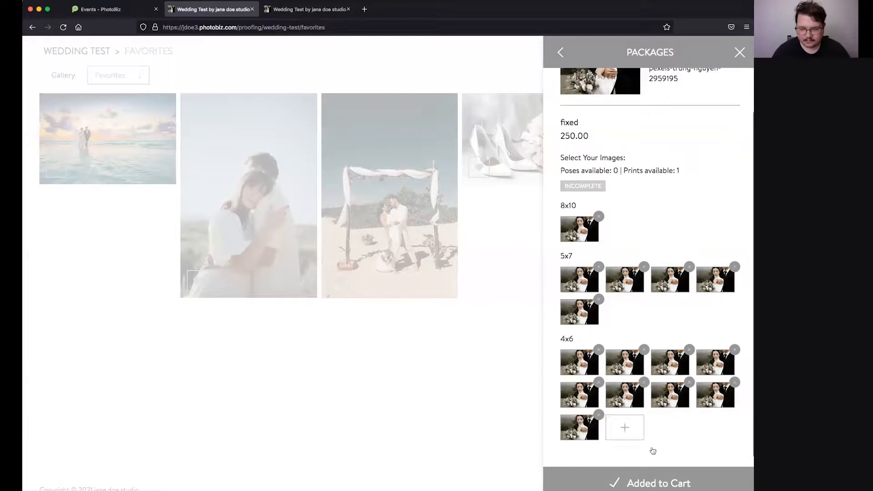
{"action": "left_click", "coordinate": [626, 428]}
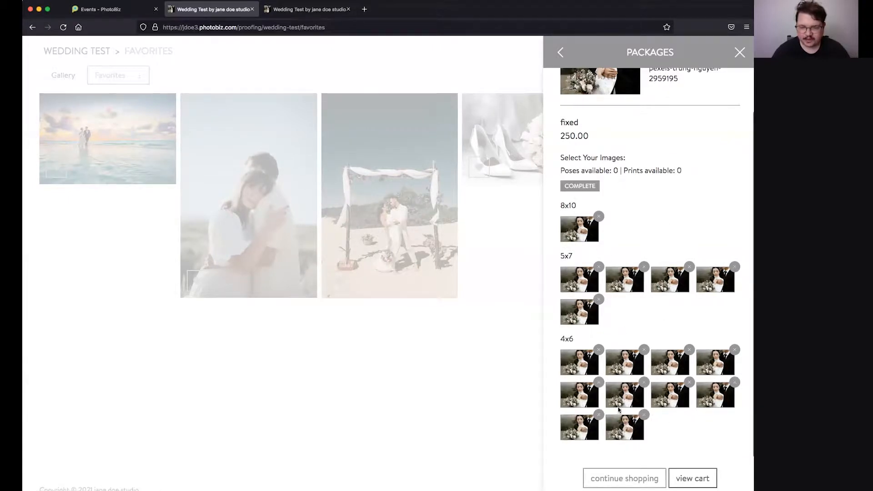
{"action": "left_click", "coordinate": [644, 415]}
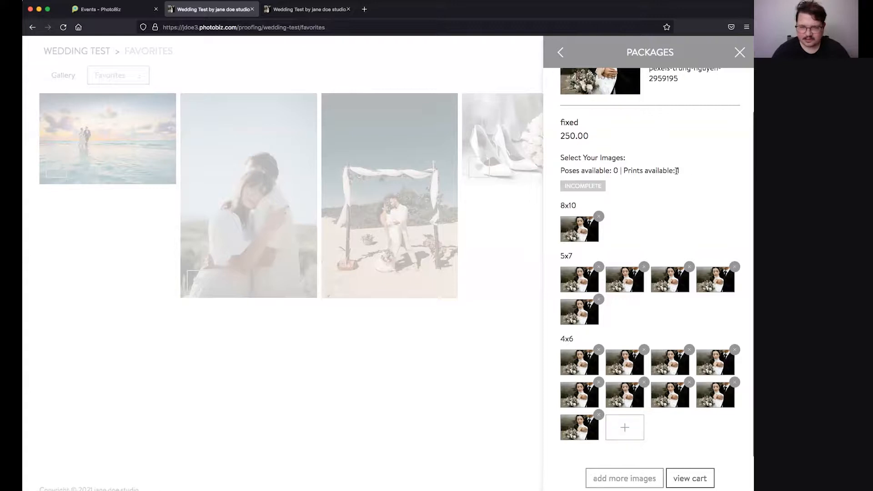
{"action": "left_click", "coordinate": [623, 425]}
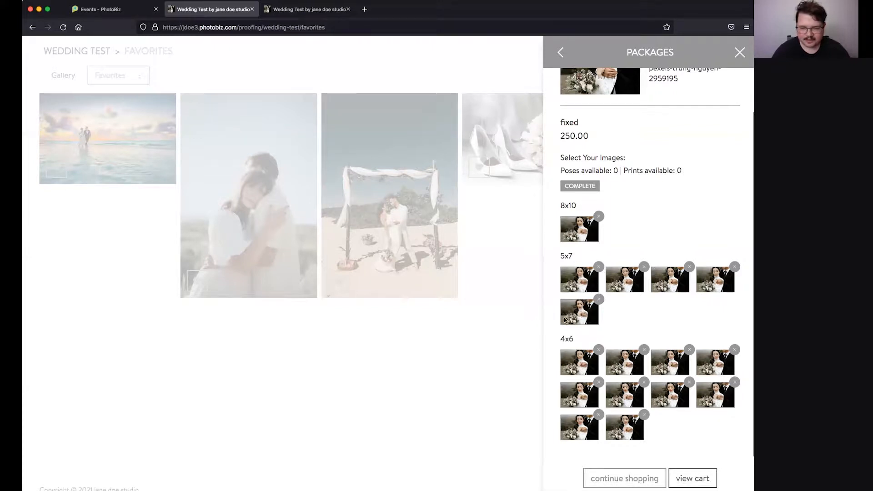
{"action": "scroll", "coordinate": [596, 363], "scroll_direction": "up", "scroll_amount": 2}
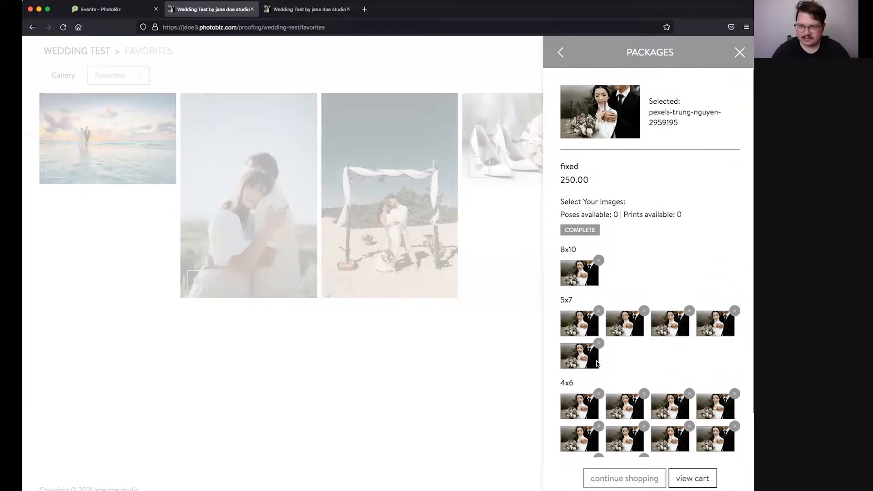
Step: Add the flex 250.00 package to the cart and fill it with ten 8x10 prints of the bouquet photo
{"action": "left_click", "coordinate": [563, 53]}
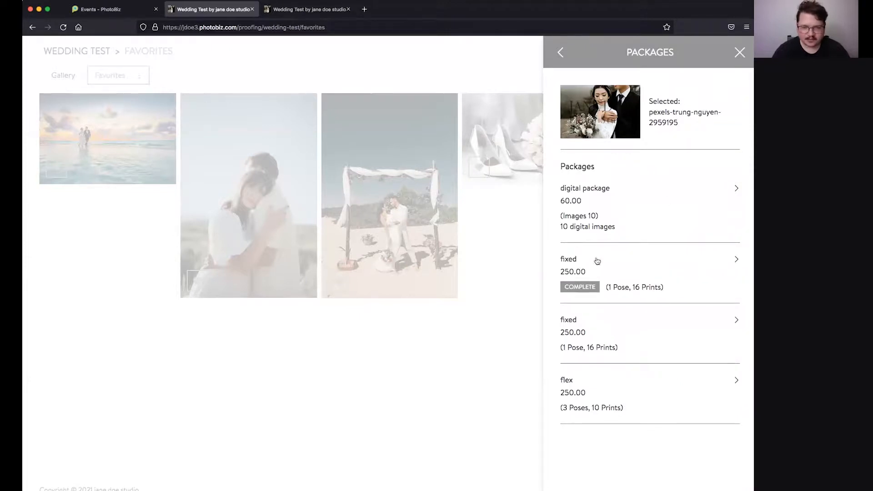
{"action": "left_click", "coordinate": [645, 380]}
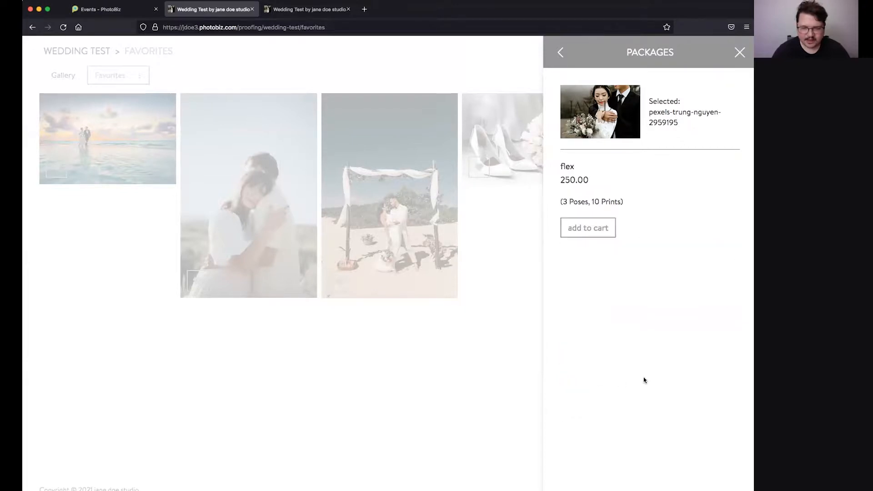
{"action": "left_click", "coordinate": [590, 229]}
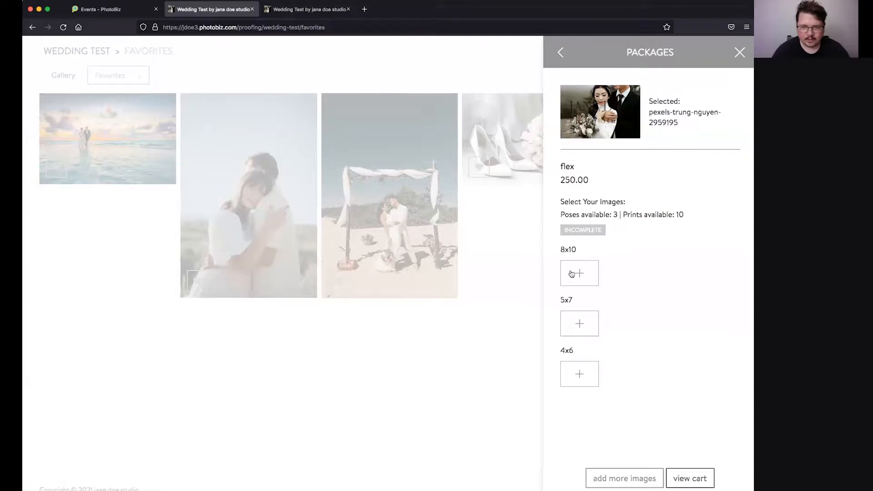
{"action": "left_click", "coordinate": [571, 274]}
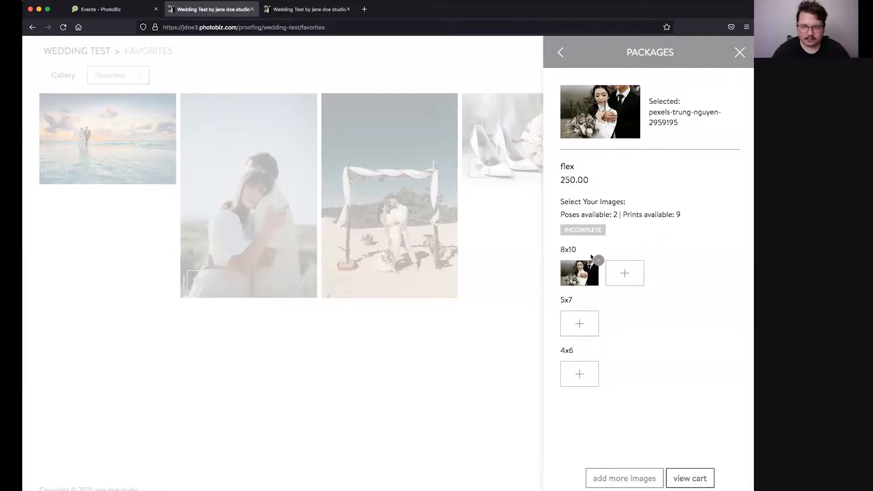
{"action": "left_click", "coordinate": [621, 276]}
{"action": "left_click", "coordinate": [670, 273]}
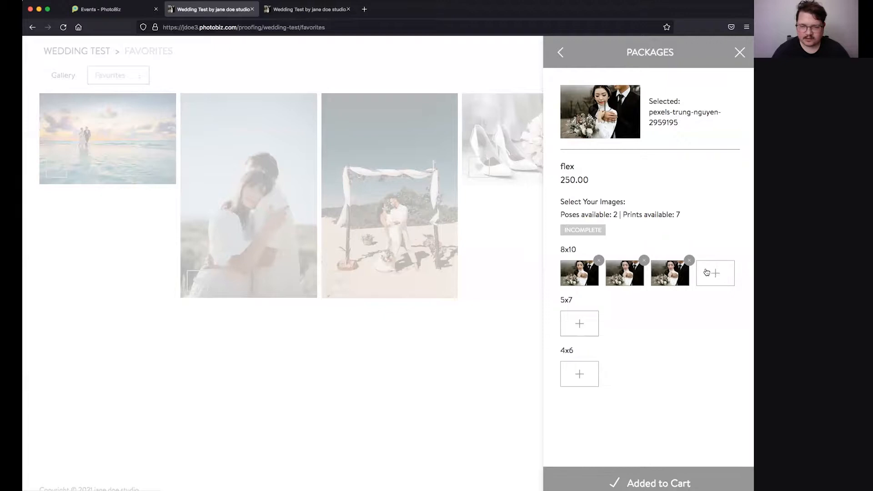
{"action": "left_click", "coordinate": [715, 273]}
{"action": "left_click", "coordinate": [589, 304]}
{"action": "left_click", "coordinate": [620, 304]}
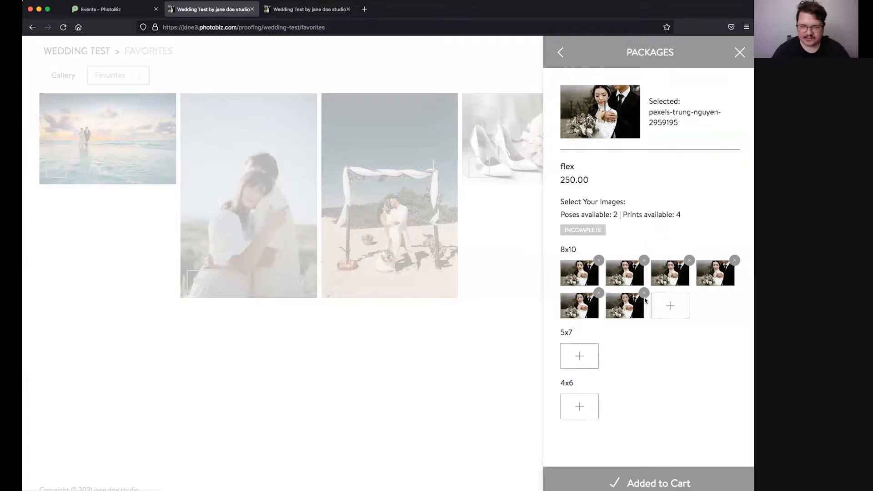
{"action": "left_click", "coordinate": [662, 302]}
{"action": "left_click", "coordinate": [712, 303]}
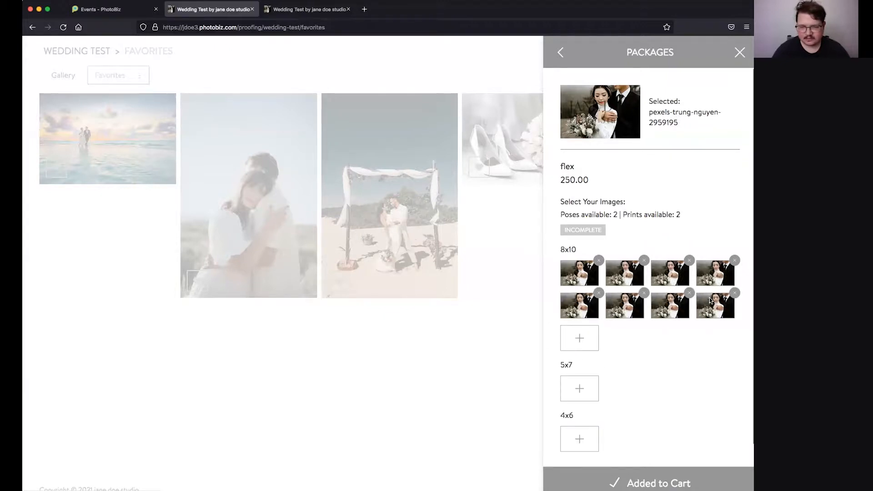
{"action": "left_click", "coordinate": [582, 335]}
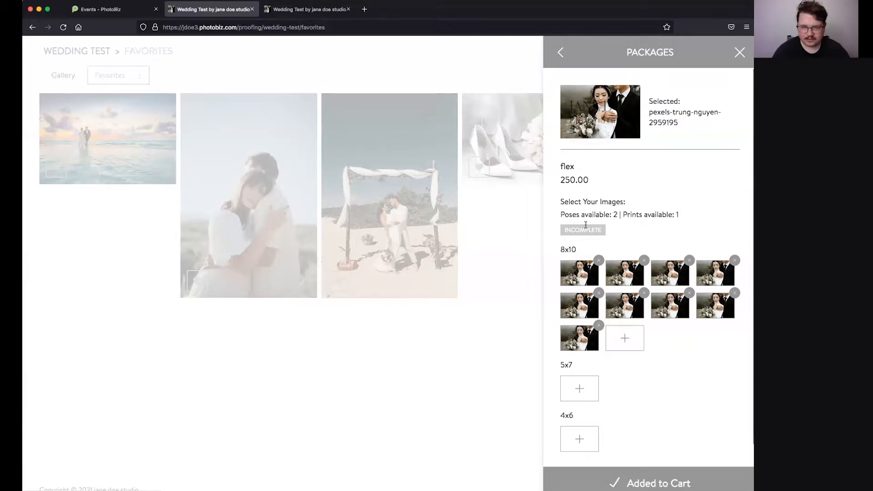
{"action": "left_click", "coordinate": [625, 336]}
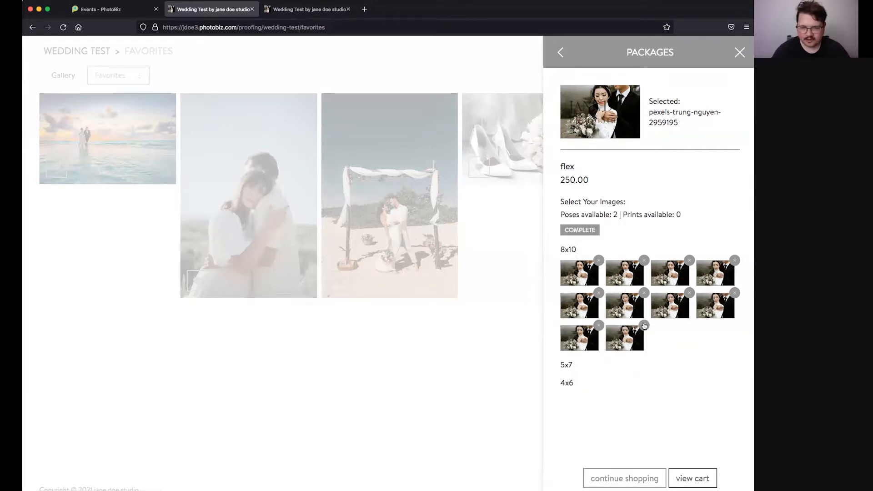
Step: Trim the flex package back to a single 8x10 print of the bouquet photo
{"action": "left_click", "coordinate": [644, 325]}
{"action": "left_click", "coordinate": [599, 325]}
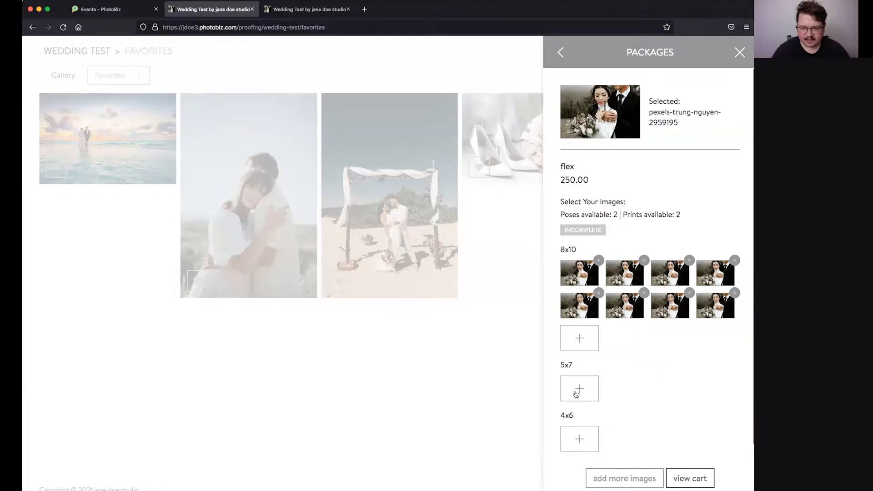
{"action": "left_click", "coordinate": [577, 392]}
{"action": "left_click", "coordinate": [579, 435]}
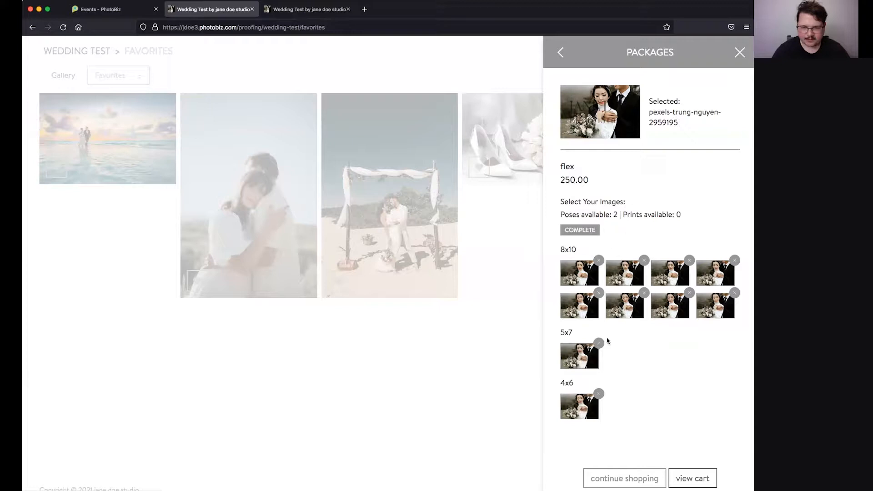
{"action": "left_click", "coordinate": [599, 393]}
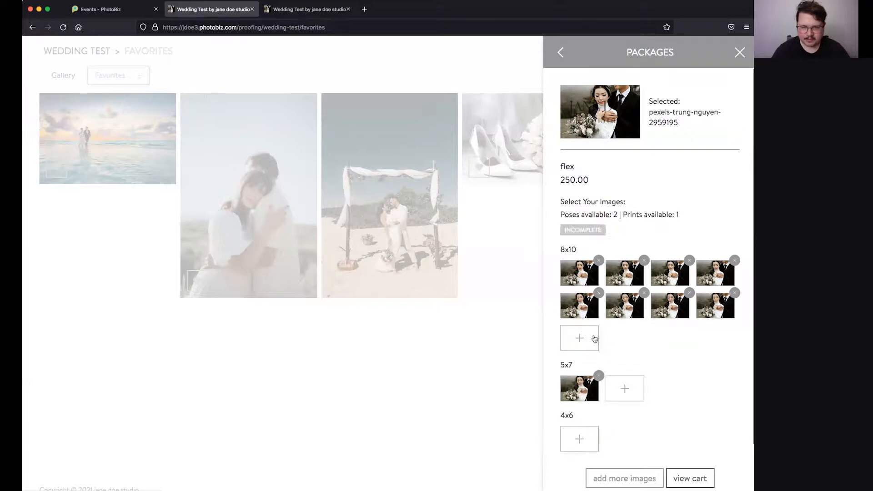
{"action": "left_click", "coordinate": [598, 376]}
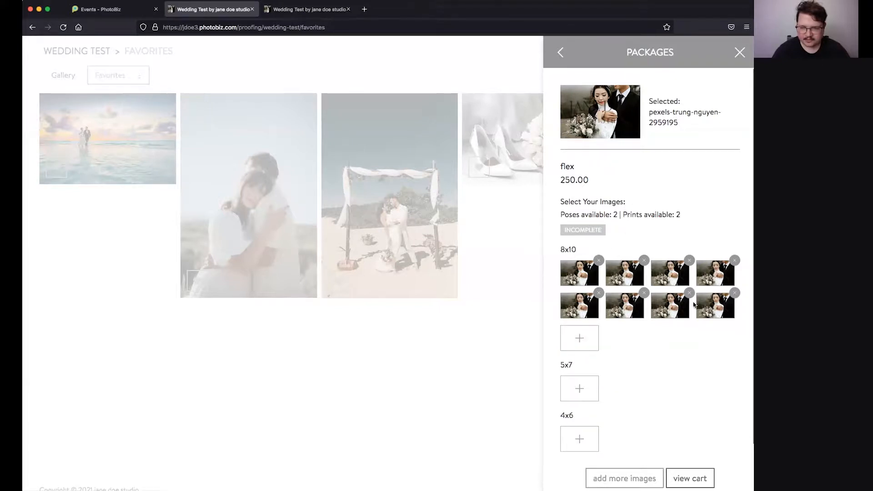
{"action": "left_click", "coordinate": [689, 293]}
{"action": "left_click", "coordinate": [643, 294]}
{"action": "left_click", "coordinate": [599, 295]}
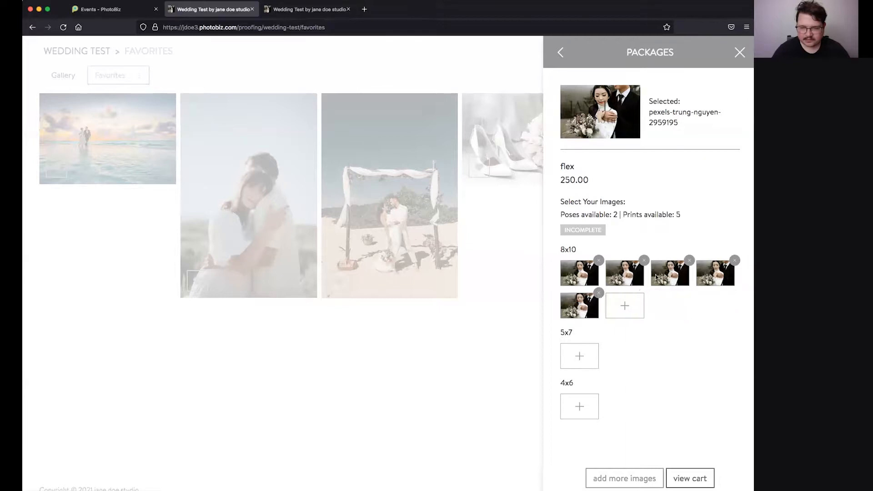
{"action": "left_click", "coordinate": [689, 261]}
{"action": "left_click", "coordinate": [735, 260]}
{"action": "left_click", "coordinate": [689, 260]}
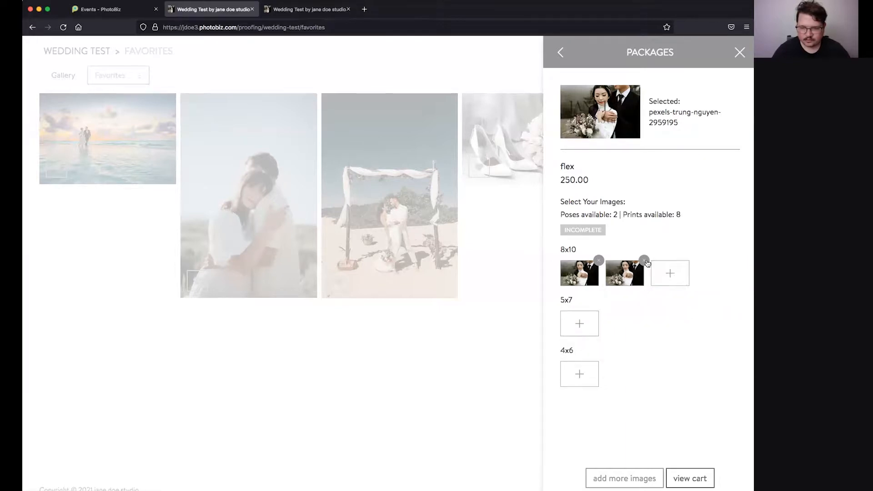
{"action": "left_click", "coordinate": [644, 262]}
{"action": "left_click", "coordinate": [315, 405]}
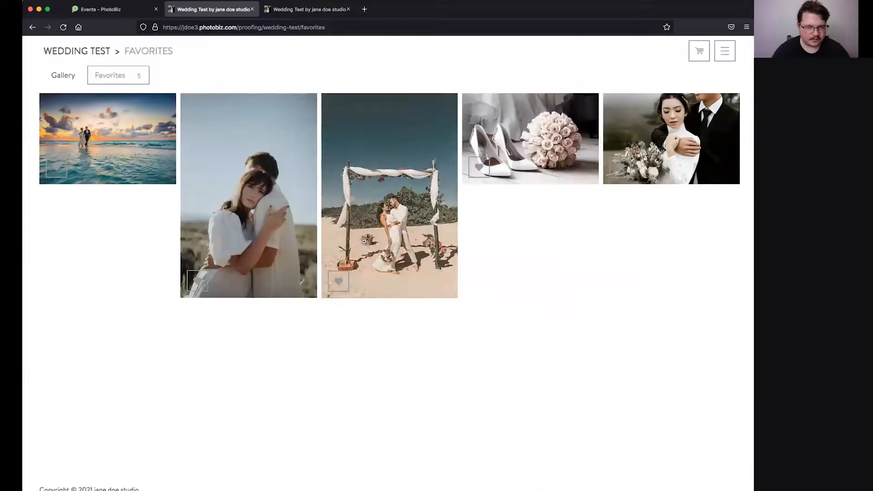
Step: Add 8x10 and 5x7 prints of the beach arch photo and 5x7, 4x6, 8x10 of the embracing couple
{"action": "left_click", "coordinate": [440, 281]}
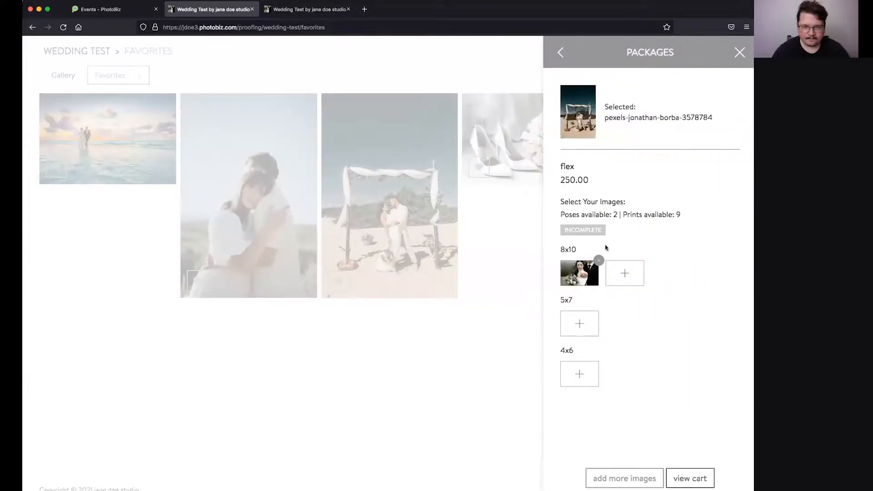
{"action": "left_click", "coordinate": [634, 273]}
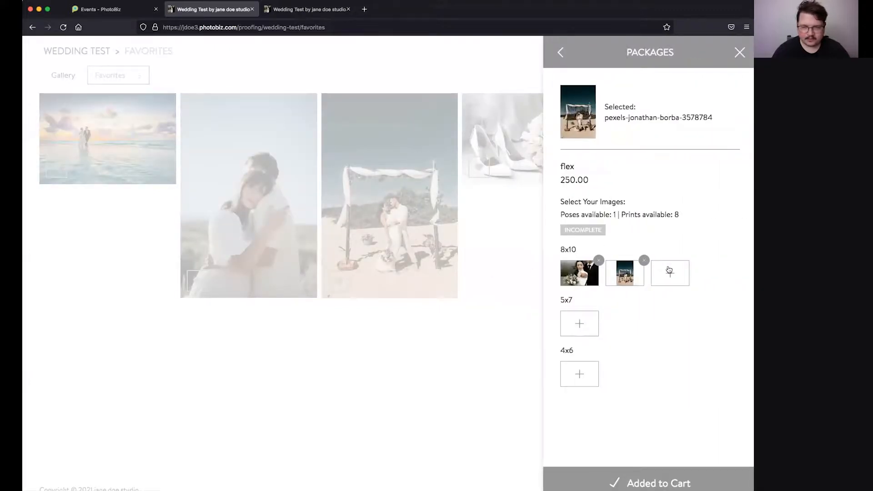
{"action": "left_click", "coordinate": [586, 325]}
{"action": "left_click", "coordinate": [406, 373]}
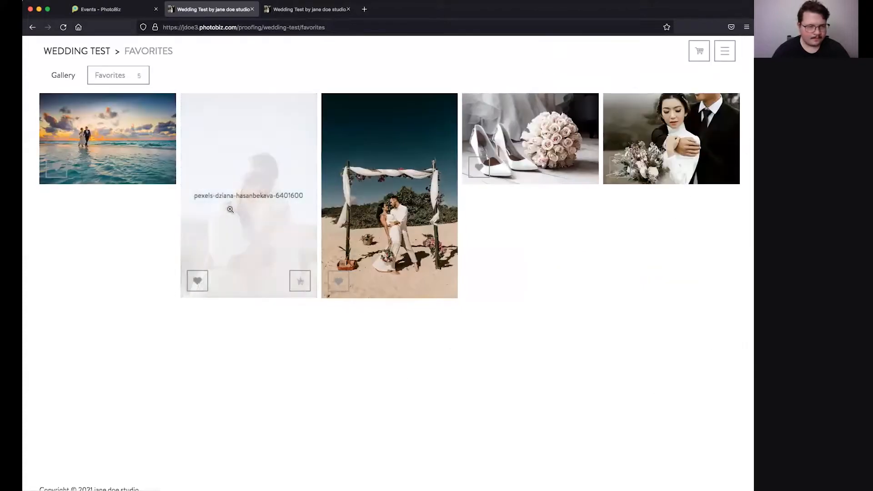
{"action": "left_click", "coordinate": [300, 282]}
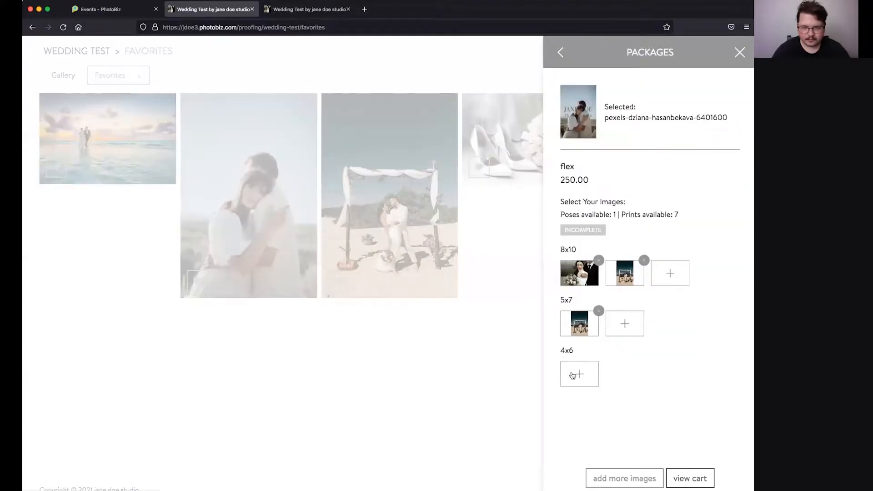
{"action": "left_click", "coordinate": [573, 375]}
{"action": "left_click", "coordinate": [620, 374]}
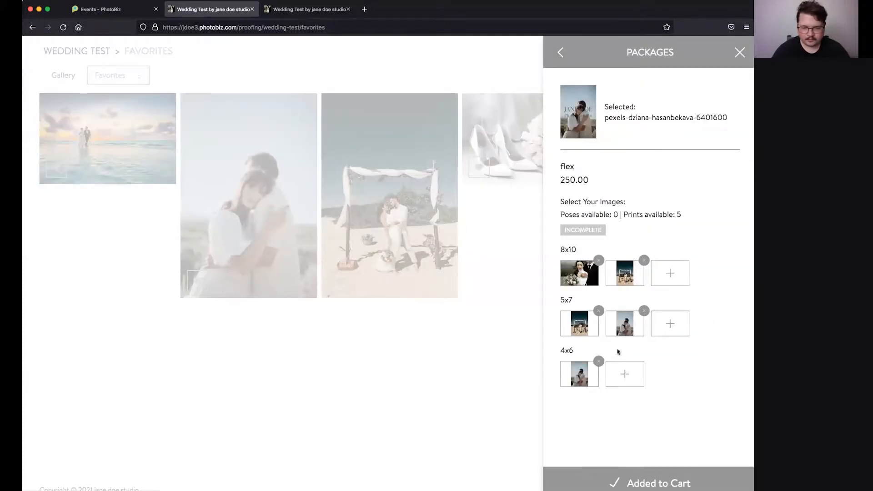
{"action": "left_click", "coordinate": [664, 271]}
{"action": "left_click", "coordinate": [204, 364]}
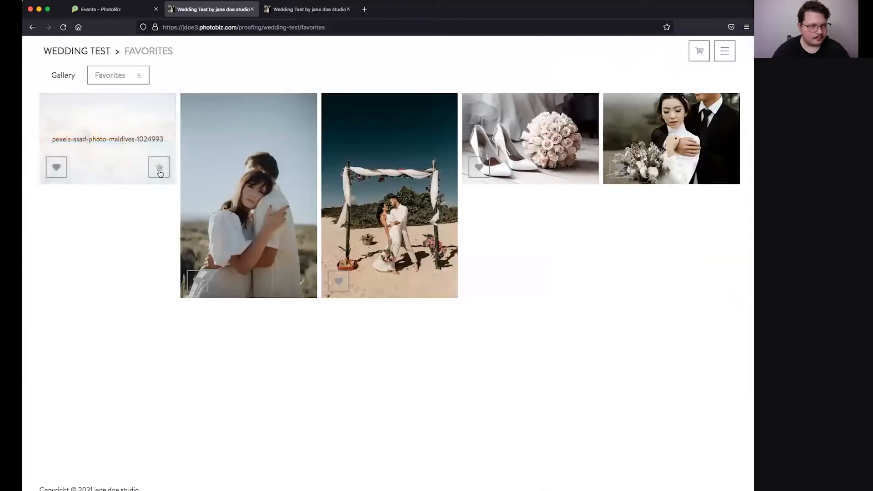
Step: Complete the flex package with extra couple 8x10 and 5x7 prints and a final beach arch 4x6
{"action": "left_click", "coordinate": [159, 168]}
{"action": "left_click", "coordinate": [716, 273]}
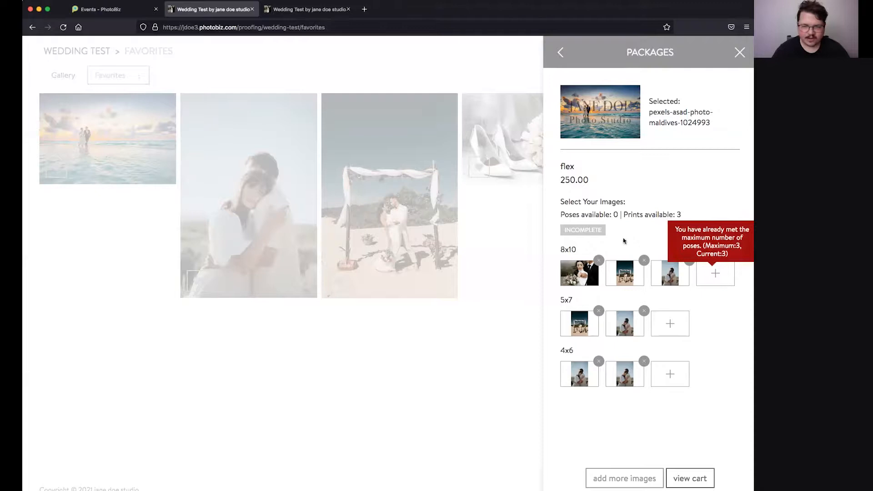
{"action": "left_click", "coordinate": [253, 377]}
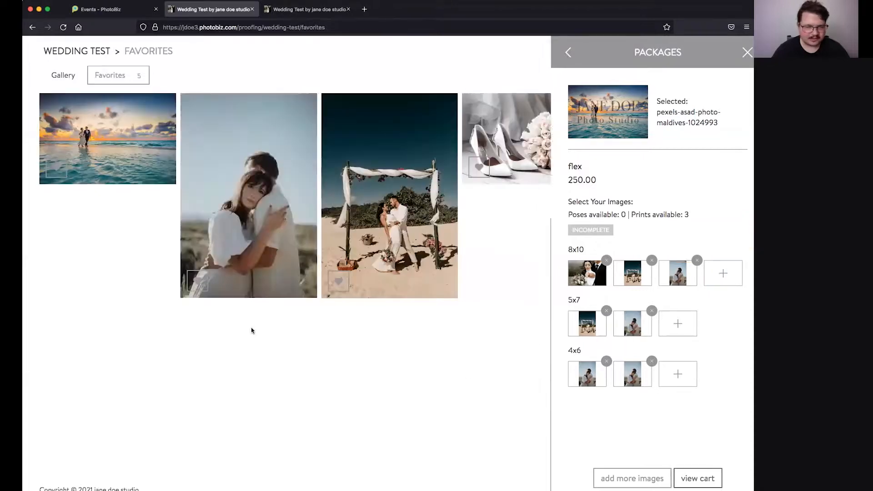
{"action": "mouse_move", "coordinate": [283, 298]}
{"action": "left_click", "coordinate": [298, 287]}
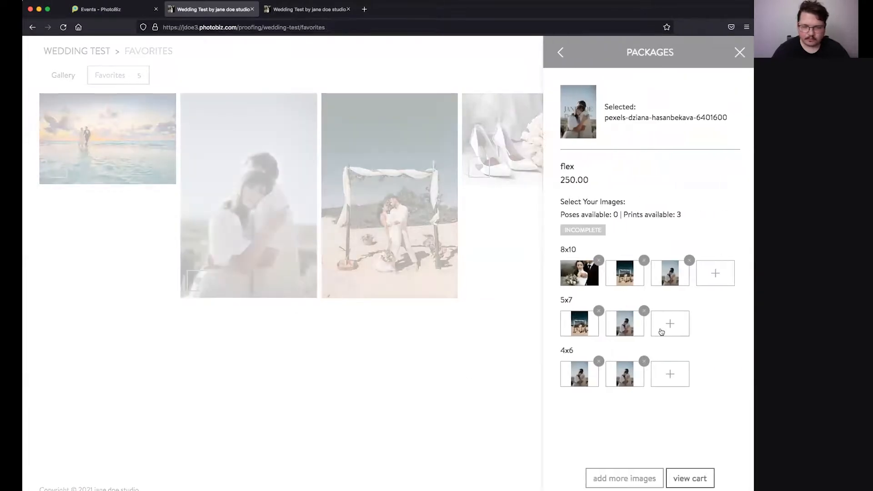
{"action": "left_click", "coordinate": [712, 285]}
{"action": "left_click", "coordinate": [673, 360]}
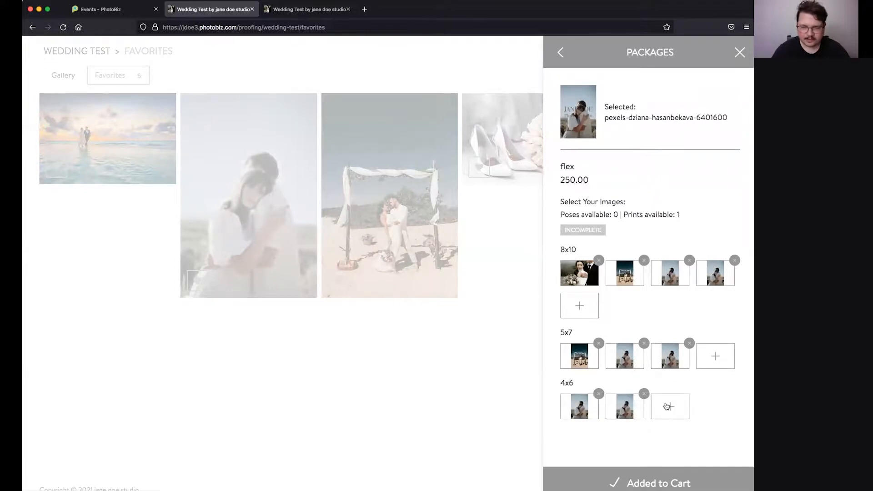
{"action": "left_click", "coordinate": [389, 223]}
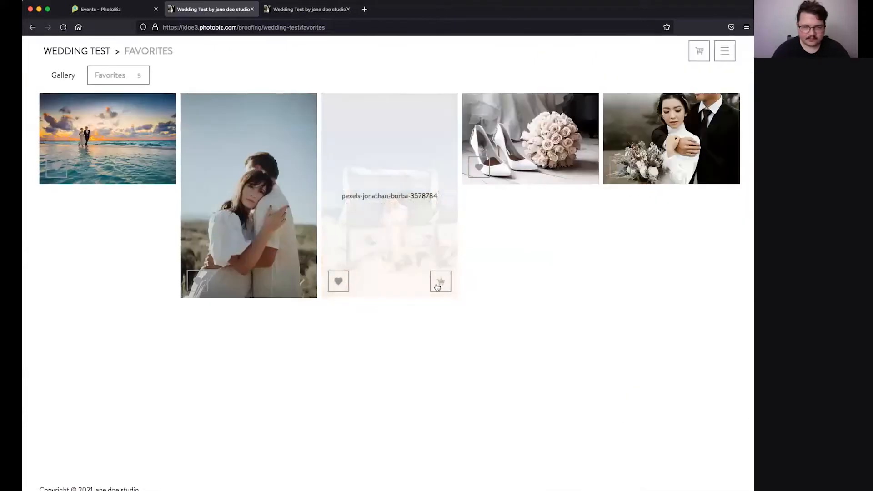
{"action": "left_click", "coordinate": [440, 283]}
{"action": "left_click", "coordinate": [671, 409]}
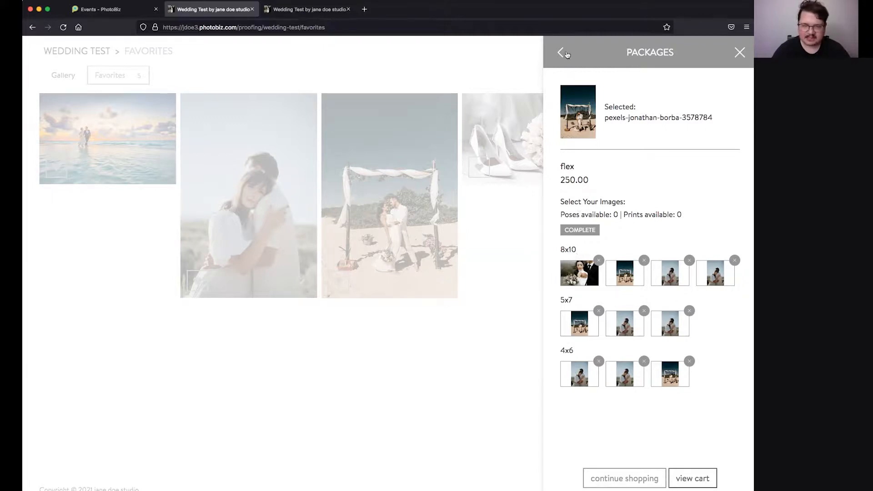
{"action": "left_click", "coordinate": [562, 56]}
{"action": "scroll", "coordinate": [610, 296], "scroll_direction": "down", "scroll_amount": 1}
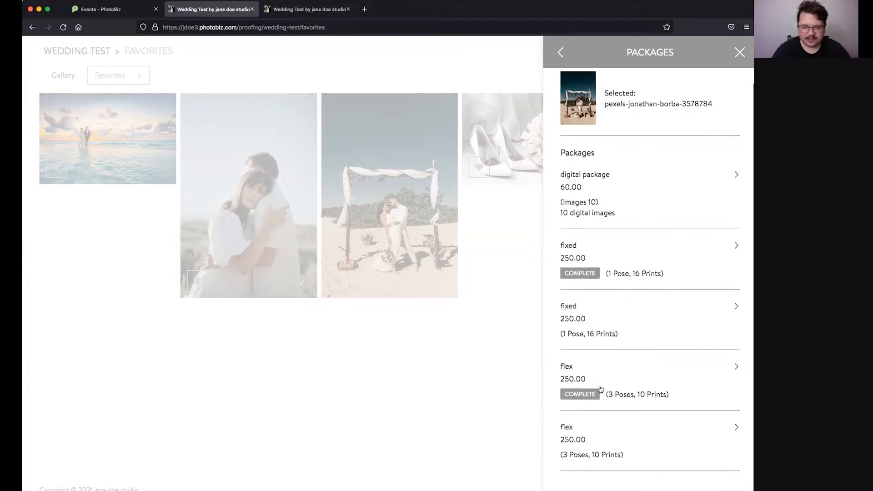
Step: Add the 65.00 Photo Book from the Products list to the cart
{"action": "left_click", "coordinate": [560, 53]}
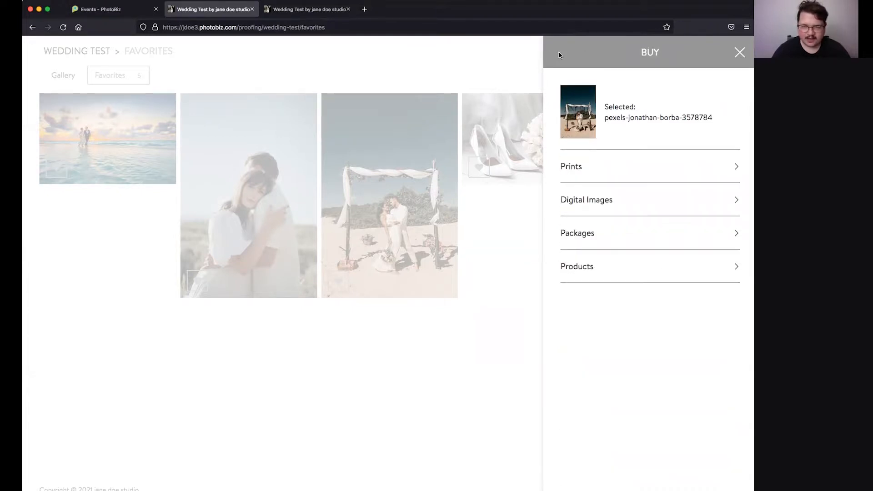
{"action": "left_click", "coordinate": [616, 271]}
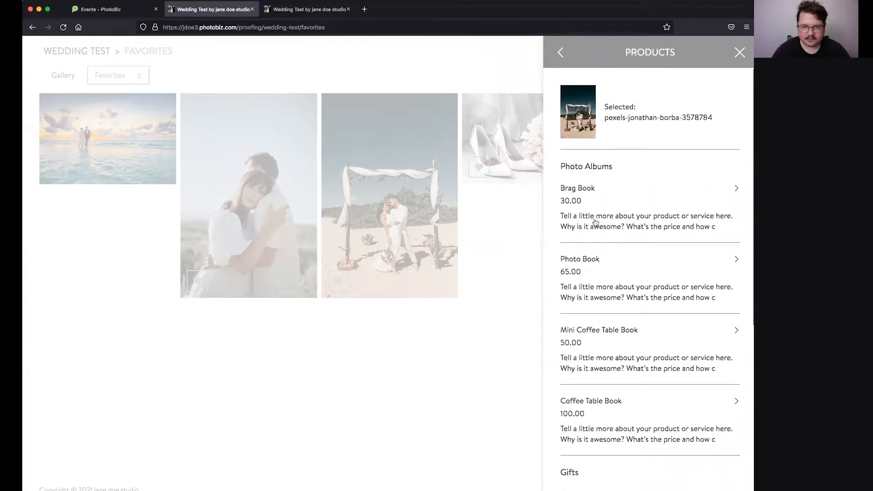
{"action": "scroll", "coordinate": [592, 292], "scroll_direction": "down", "scroll_amount": 3}
{"action": "scroll", "coordinate": [592, 292], "scroll_direction": "down", "scroll_amount": 5}
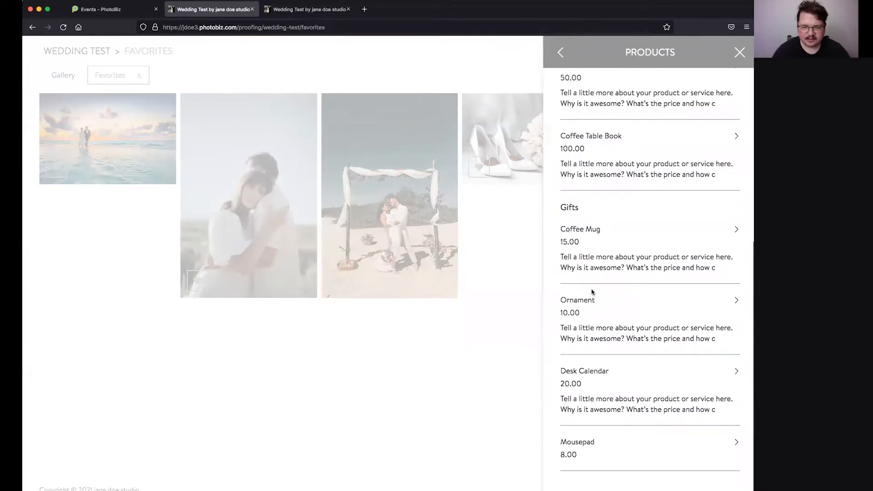
{"action": "scroll", "coordinate": [593, 292], "scroll_direction": "up", "scroll_amount": 5}
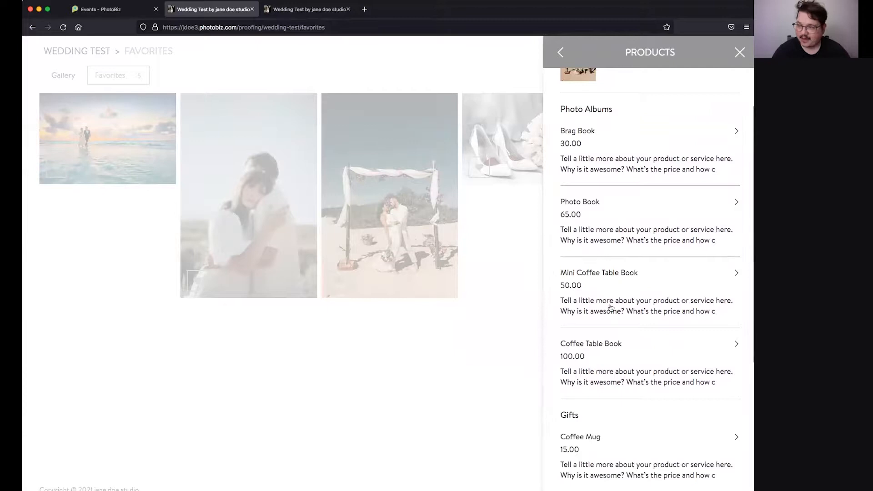
{"action": "scroll", "coordinate": [611, 308], "scroll_direction": "down", "scroll_amount": 3}
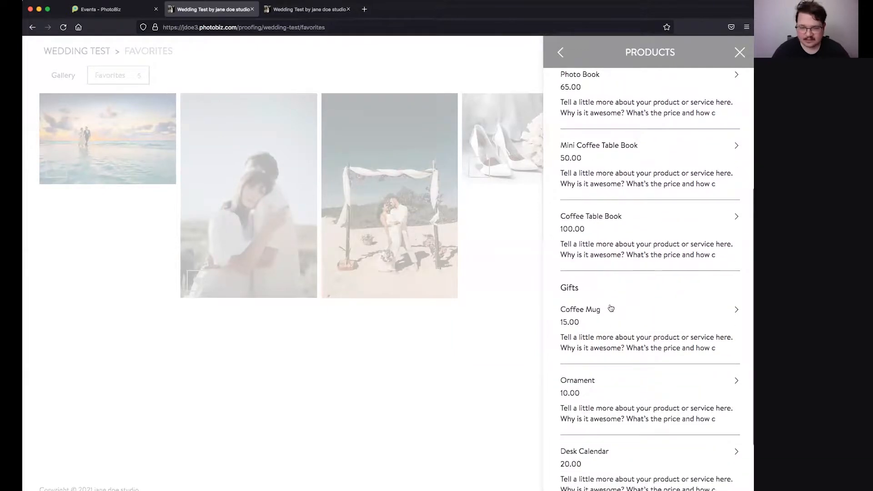
{"action": "scroll", "coordinate": [610, 309], "scroll_direction": "down", "scroll_amount": 2}
{"action": "scroll", "coordinate": [647, 356], "scroll_direction": "up", "scroll_amount": 5}
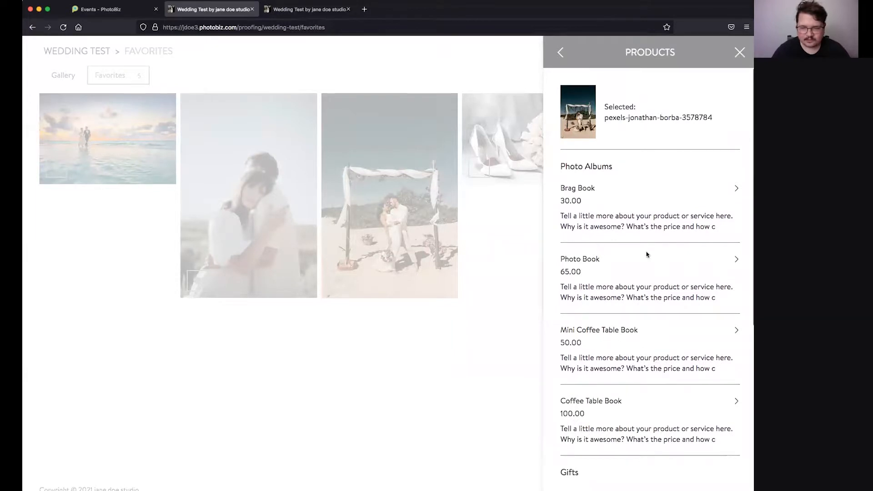
{"action": "left_click", "coordinate": [736, 260]}
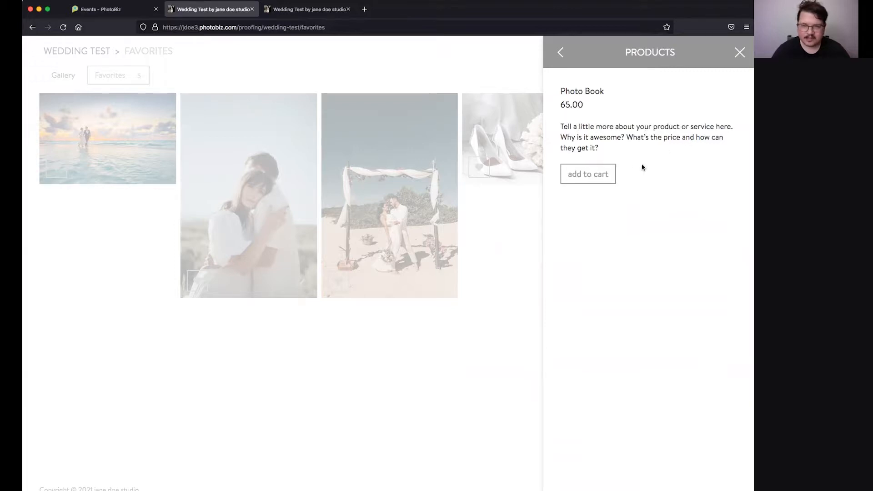
{"action": "left_click", "coordinate": [605, 178]}
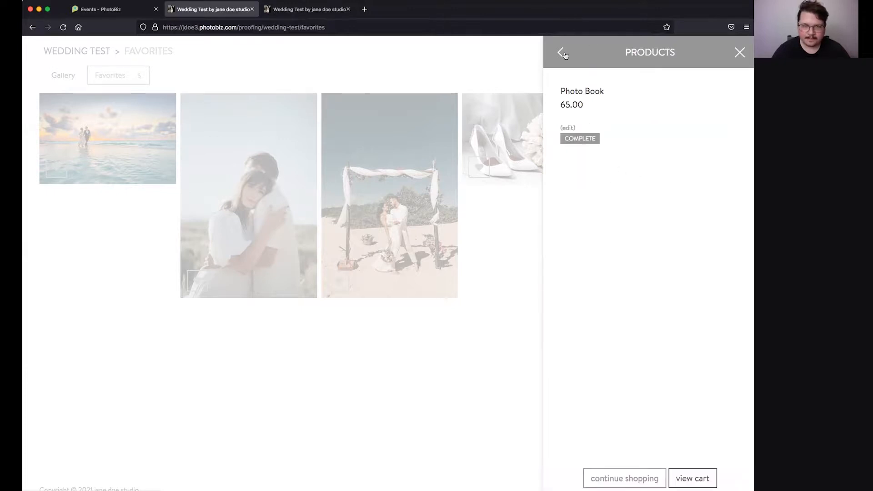
Step: Return to the main buying categories, close the Buy panel and show the cart
{"action": "scroll", "coordinate": [608, 196], "scroll_direction": "down", "scroll_amount": 6}
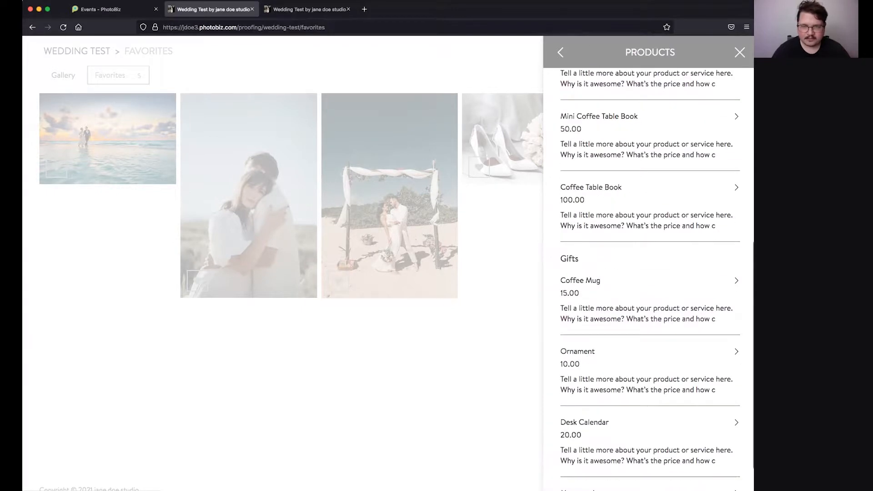
{"action": "left_click", "coordinate": [563, 51]}
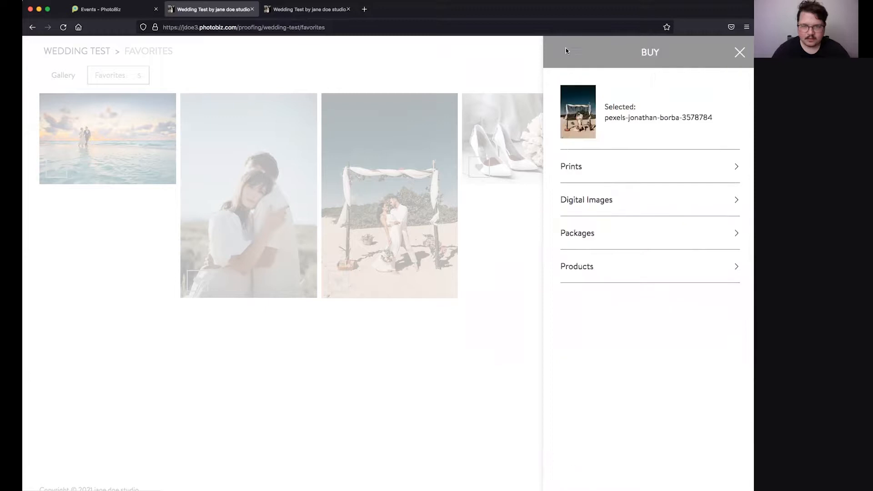
{"action": "left_click", "coordinate": [738, 52]}
{"action": "left_click", "coordinate": [707, 53]}
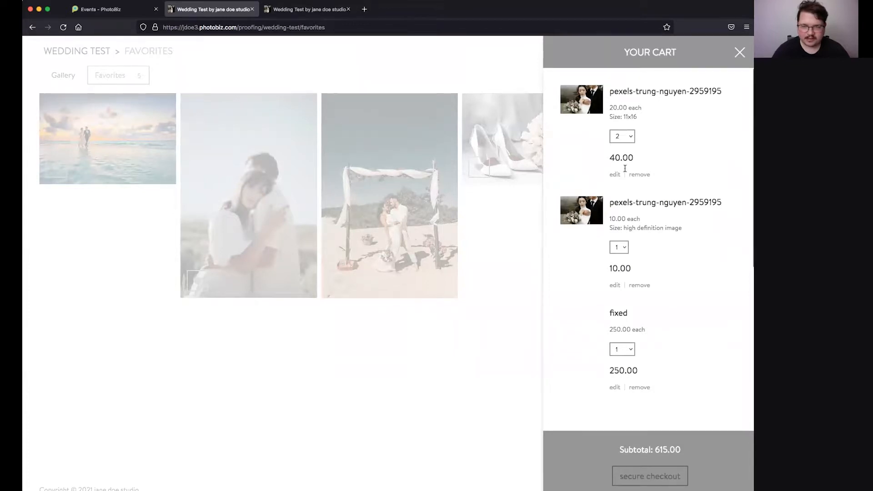
Step: Review the prints, HD image, two packages and Photo Book totalling 615.00, then begin secure checkout
{"action": "scroll", "coordinate": [624, 187], "scroll_direction": "down", "scroll_amount": 1}
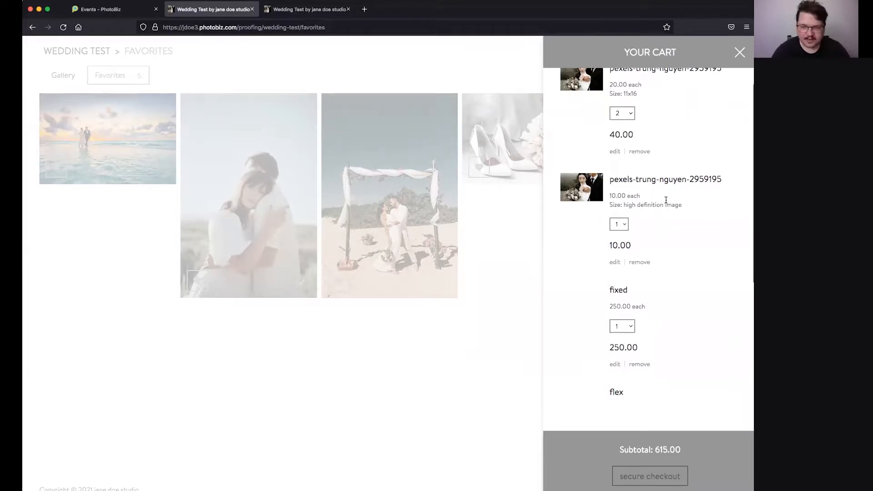
{"action": "scroll", "coordinate": [597, 221], "scroll_direction": "down", "scroll_amount": 3}
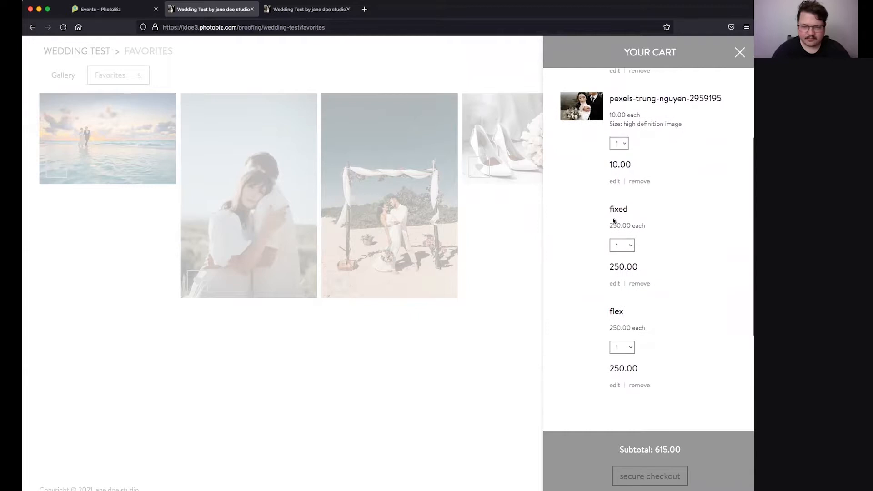
{"action": "scroll", "coordinate": [614, 254], "scroll_direction": "down", "scroll_amount": 3}
{"action": "scroll", "coordinate": [626, 287], "scroll_direction": "down", "scroll_amount": 2}
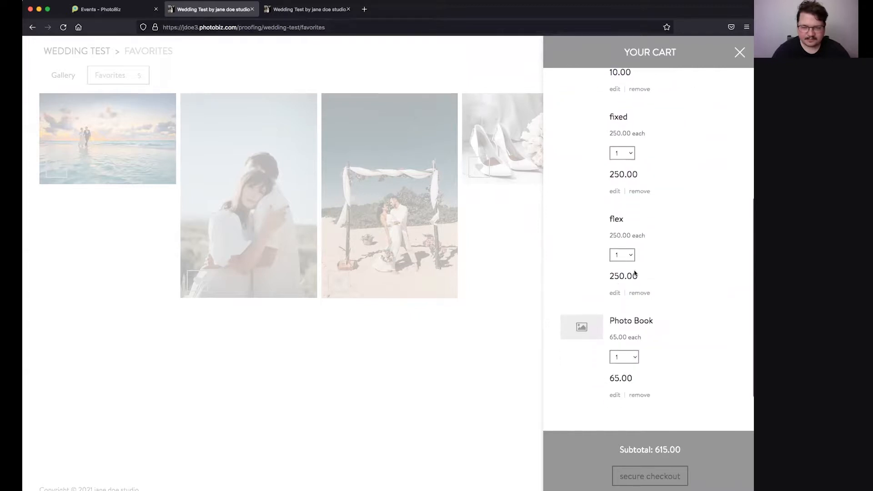
{"action": "scroll", "coordinate": [586, 282], "scroll_direction": "up", "scroll_amount": 5}
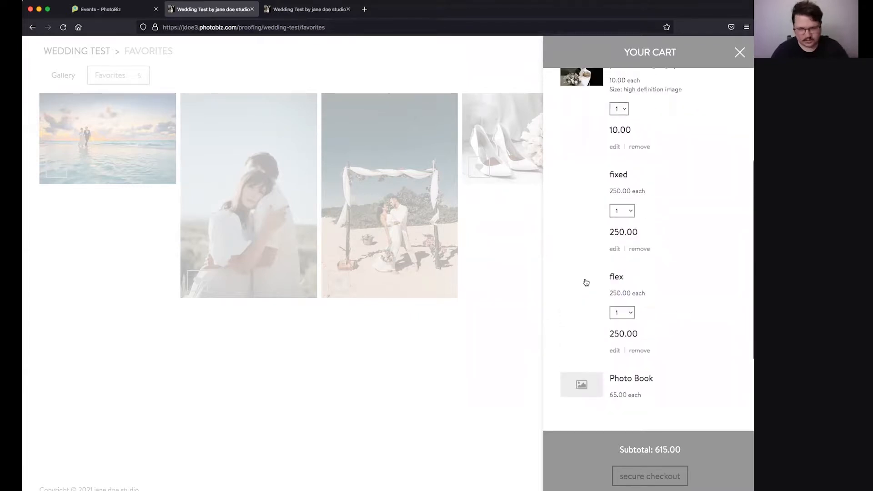
{"action": "scroll", "coordinate": [585, 297], "scroll_direction": "down", "scroll_amount": 5}
{"action": "scroll", "coordinate": [577, 179], "scroll_direction": "up", "scroll_amount": 4}
{"action": "scroll", "coordinate": [586, 327], "scroll_direction": "down", "scroll_amount": 3}
{"action": "scroll", "coordinate": [587, 326], "scroll_direction": "down", "scroll_amount": 5}
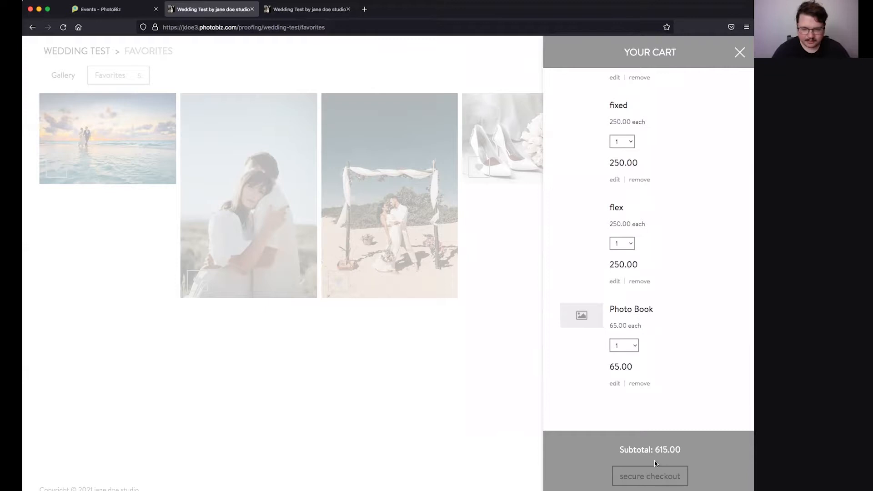
{"action": "left_click", "coordinate": [656, 474]}
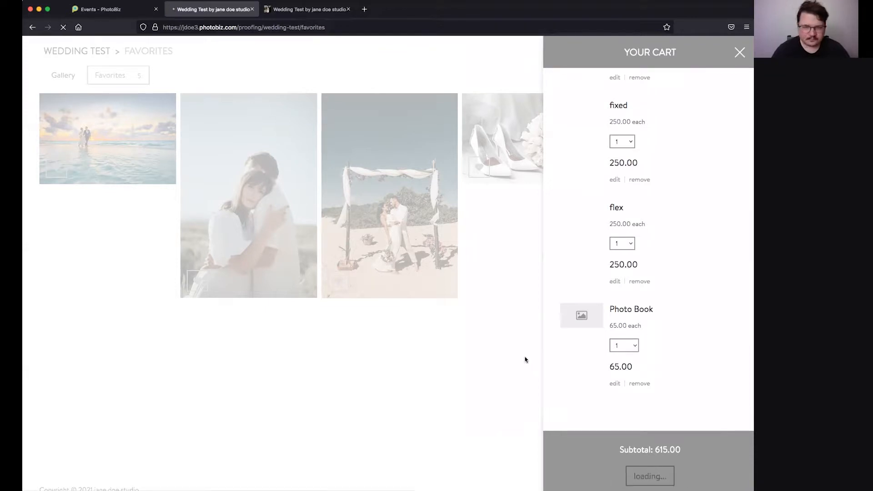
Step: Enter the billing first and last name, e-mail, street address and city, correcting typos
{"action": "scroll", "coordinate": [196, 220], "scroll_direction": "down", "scroll_amount": 2}
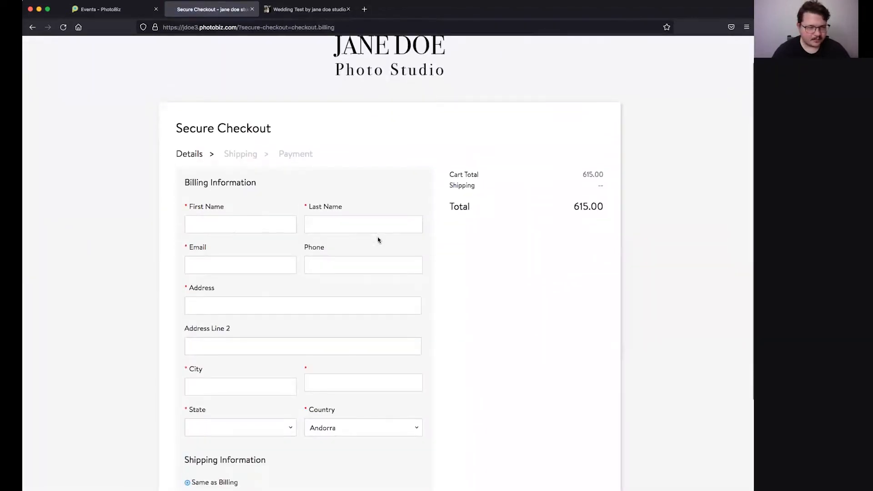
{"action": "scroll", "coordinate": [317, 192], "scroll_direction": "down", "scroll_amount": 4}
{"action": "left_click", "coordinate": [219, 138]}
{"action": "type", "text": "jerem"}
{"action": "key", "text": "Tab"}
{"action": "type", "text": "h"}
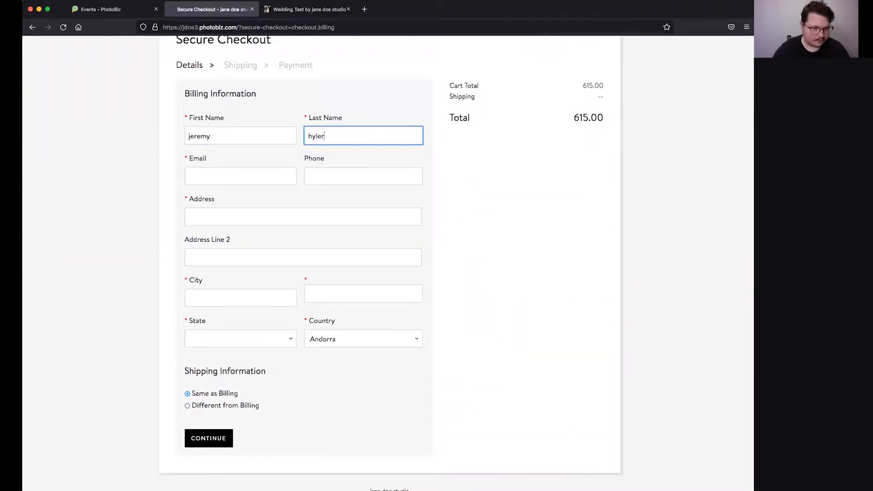
{"action": "left_click", "coordinate": [263, 182]}
{"action": "left_click", "coordinate": [354, 222]}
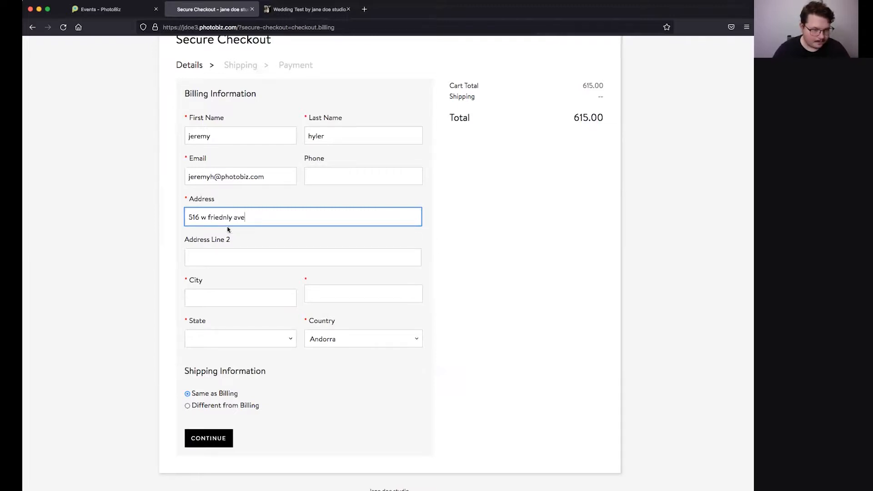
{"action": "key", "text": "BackSpace"}
{"action": "key", "text": "BackSpace"}
{"action": "type", "text": "nd"}
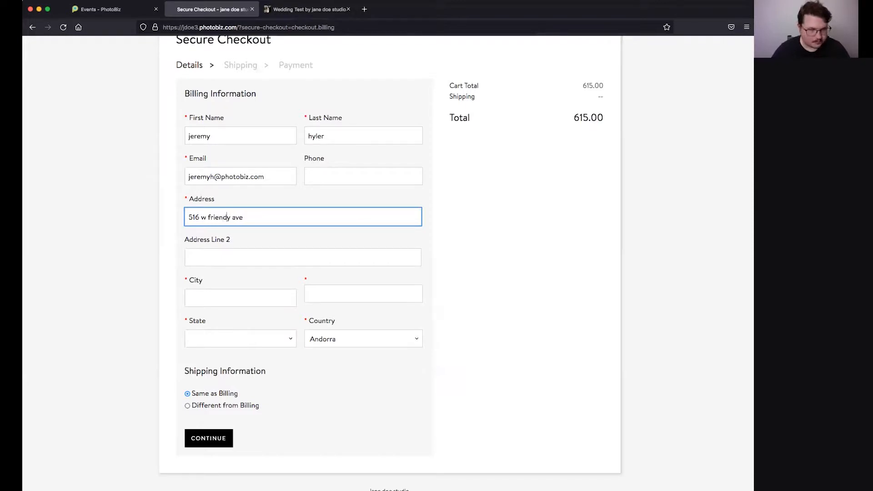
{"action": "type", "text": "l"}
{"action": "left_click", "coordinate": [203, 297]}
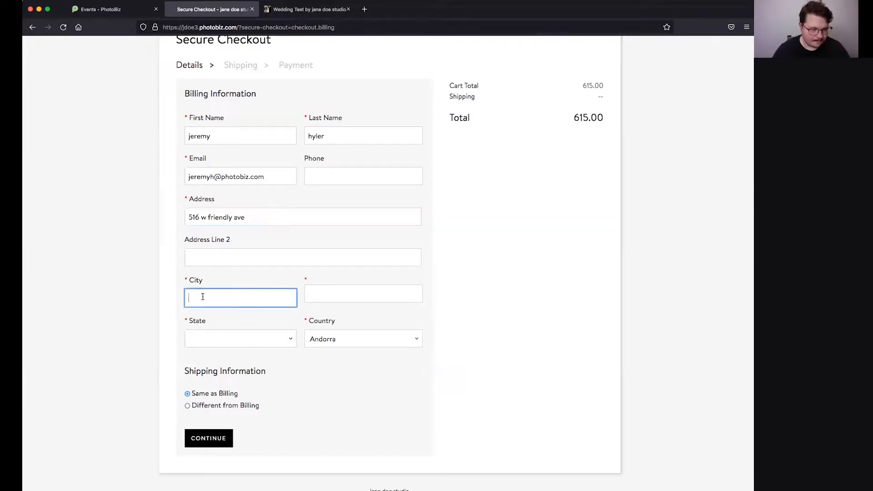
{"action": "type", "text": "whi"}
{"action": "key", "text": "BackSpace"}
{"action": "key", "text": "BackSpace"}
{"action": "key", "text": "BackSpace"}
{"action": "key", "text": "BackSpace"}
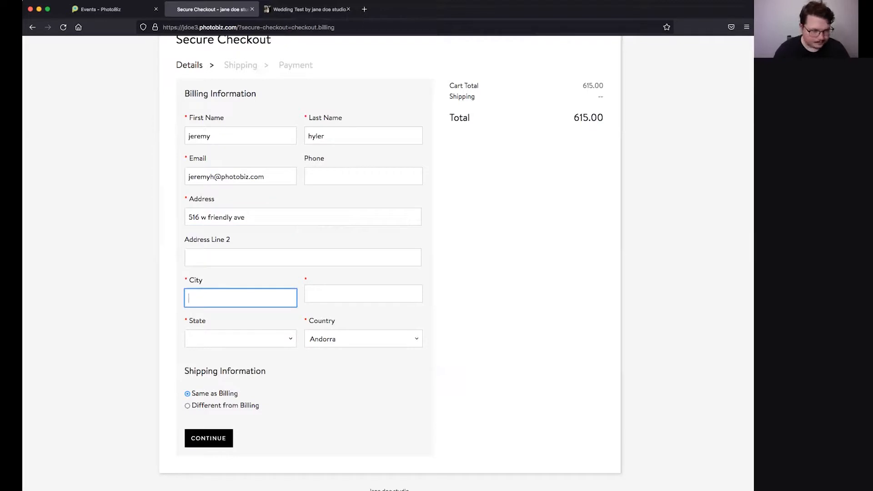
{"action": "type", "text": "greensboro"}
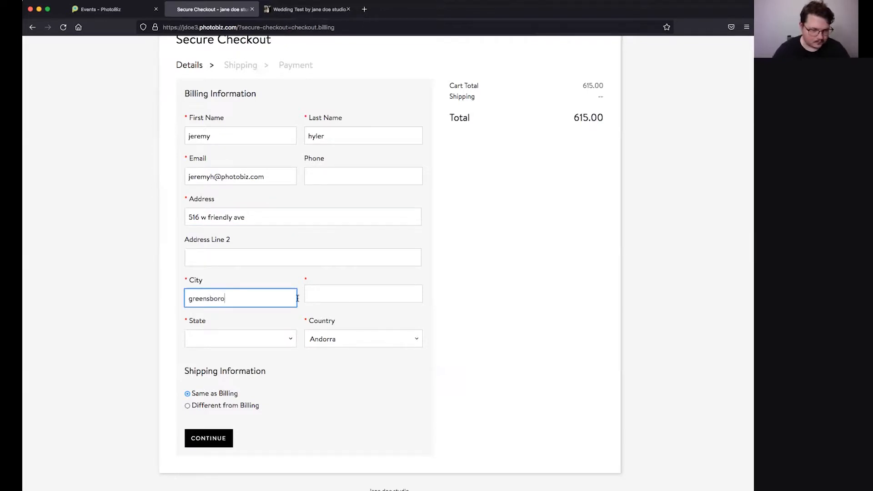
Step: Add the ZIP code, choose United States and North Carolina, and continue to shipping
{"action": "left_click", "coordinate": [336, 293]}
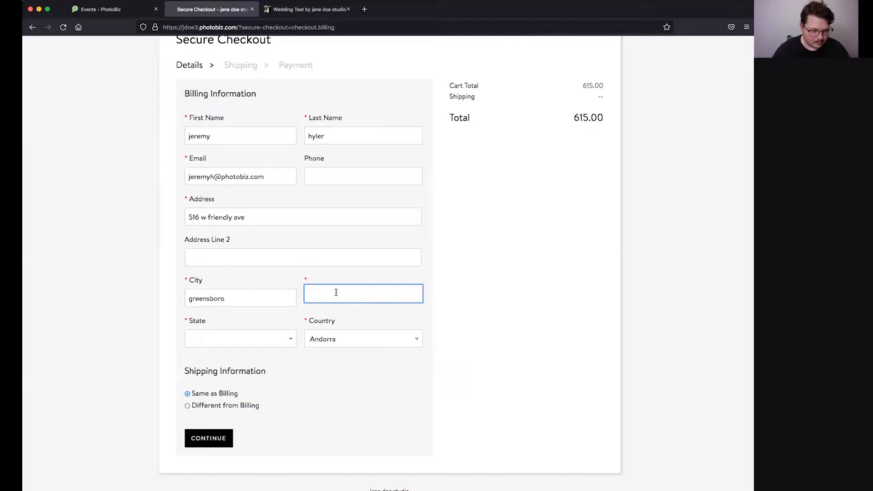
{"action": "left_click", "coordinate": [204, 336]}
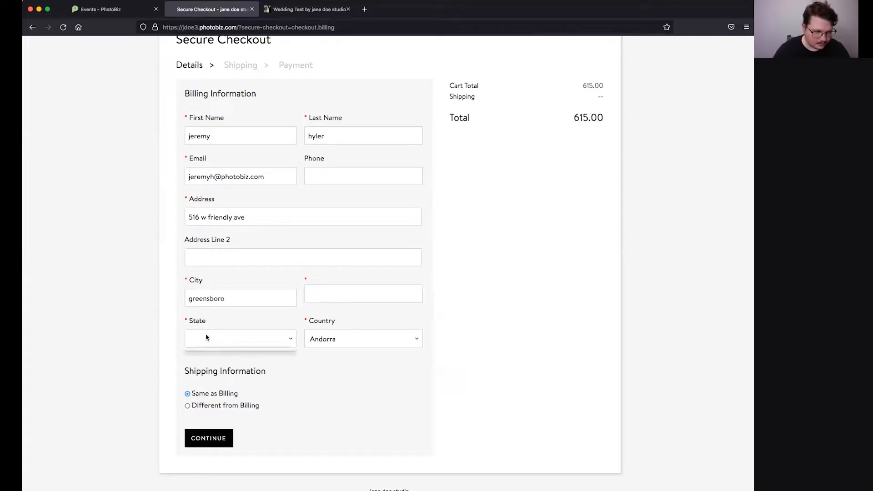
{"action": "left_click", "coordinate": [318, 295]}
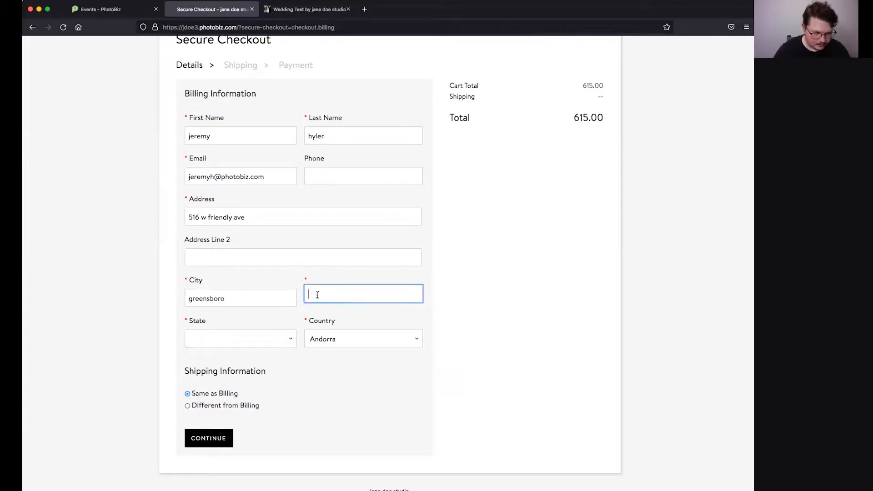
{"action": "type", "text": "27377"}
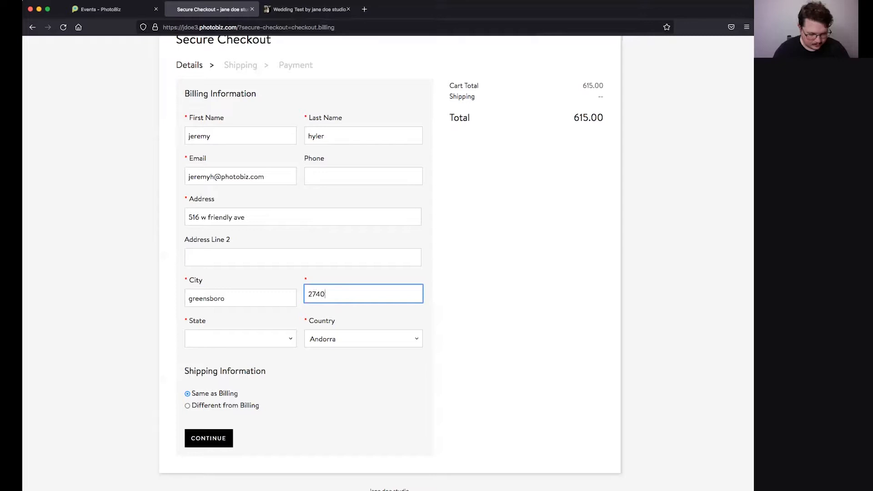
{"action": "left_click", "coordinate": [317, 340]}
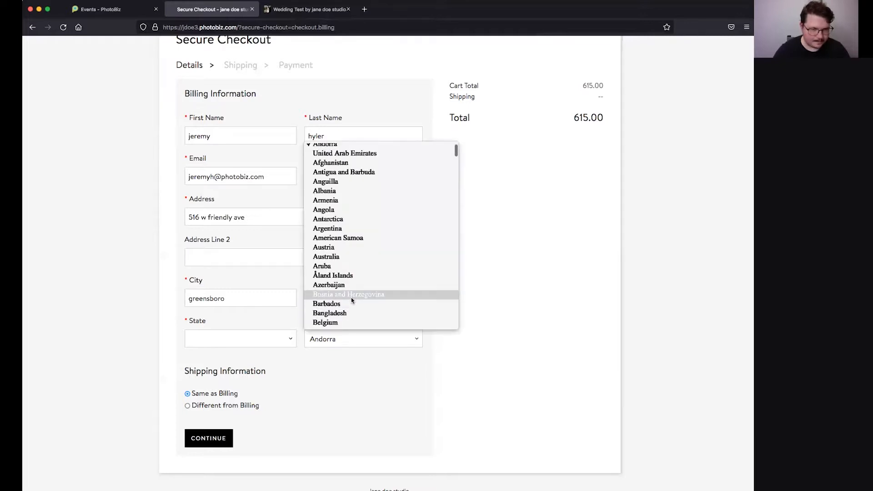
{"action": "scroll", "coordinate": [355, 184], "scroll_direction": "down", "scroll_amount": 5}
{"action": "scroll", "coordinate": [355, 185], "scroll_direction": "down", "scroll_amount": 20}
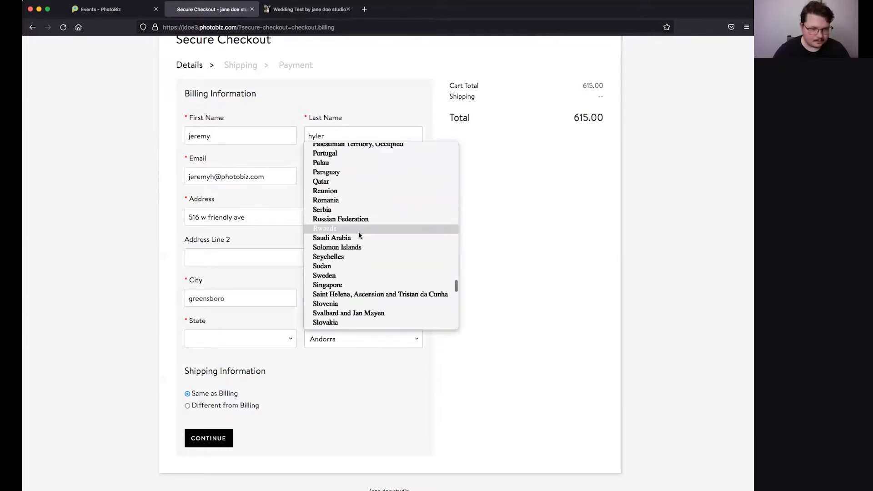
{"action": "scroll", "coordinate": [359, 233], "scroll_direction": "up", "scroll_amount": 1}
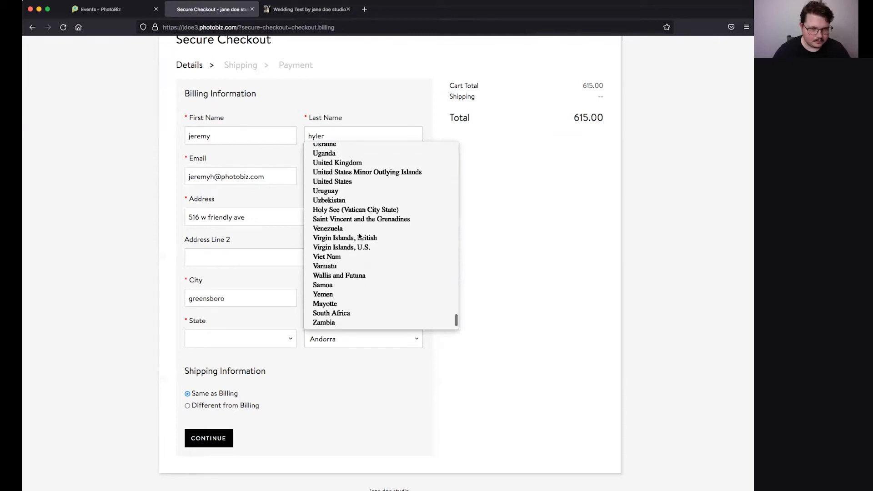
{"action": "left_click", "coordinate": [350, 181]}
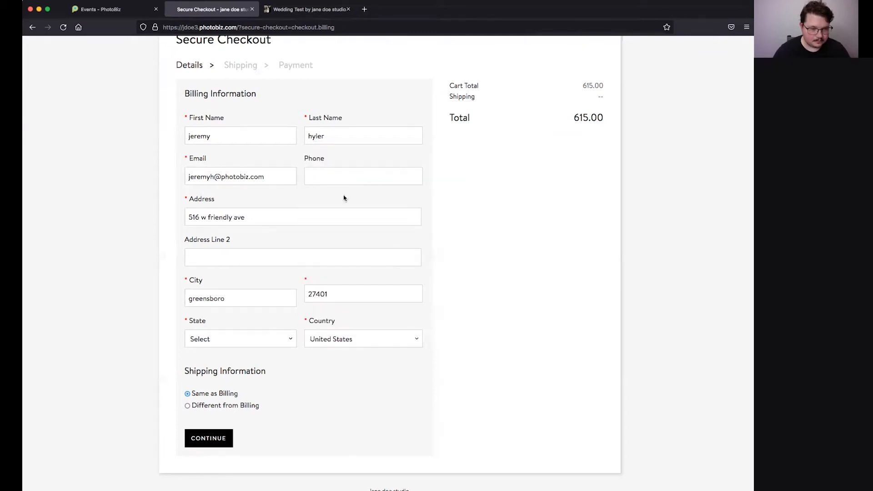
{"action": "left_click", "coordinate": [208, 340]}
{"action": "scroll", "coordinate": [222, 298], "scroll_direction": "down", "scroll_amount": 12}
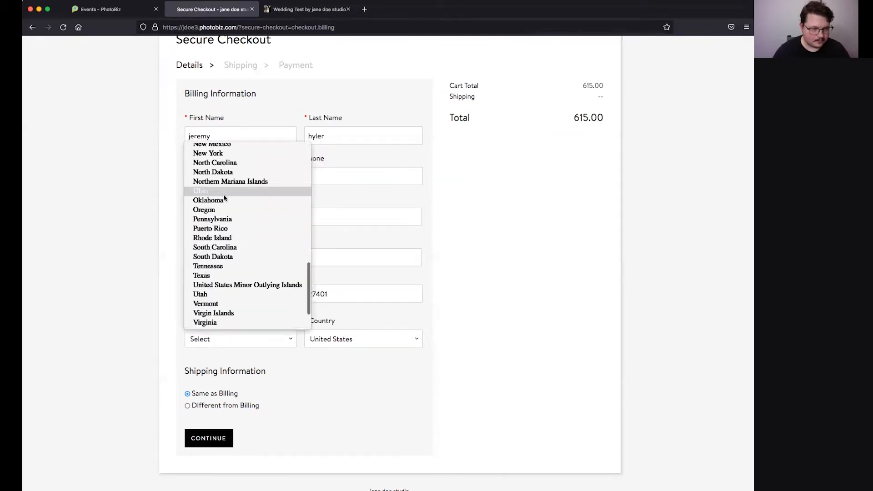
{"action": "scroll", "coordinate": [228, 186], "scroll_direction": "up", "scroll_amount": 1}
{"action": "left_click", "coordinate": [236, 177]}
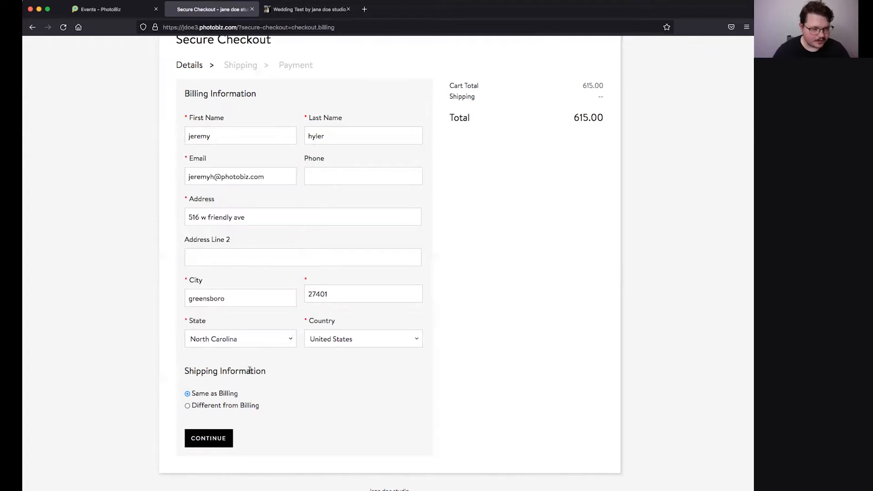
{"action": "left_click", "coordinate": [219, 444]}
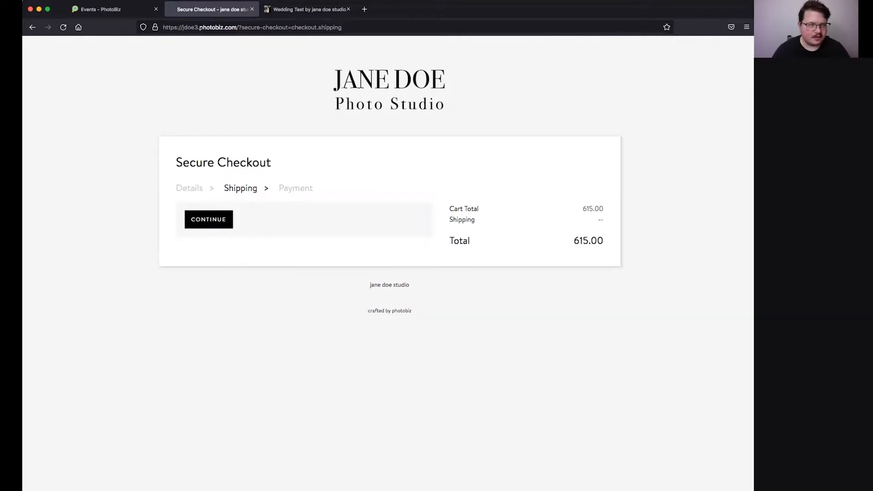
Step: Advance the client checkout from shipping to payment, then return to the control panel's Wedding Test Gallery
{"action": "left_click", "coordinate": [117, 10]}
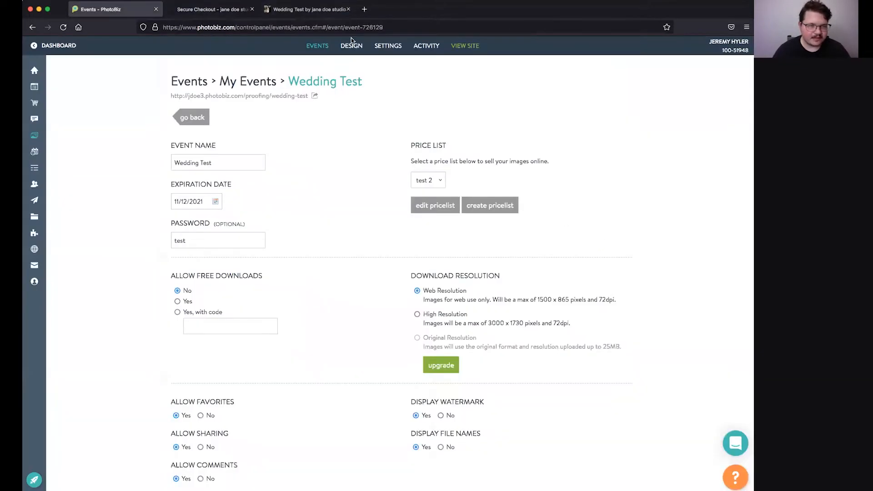
{"action": "left_click", "coordinate": [189, 10]}
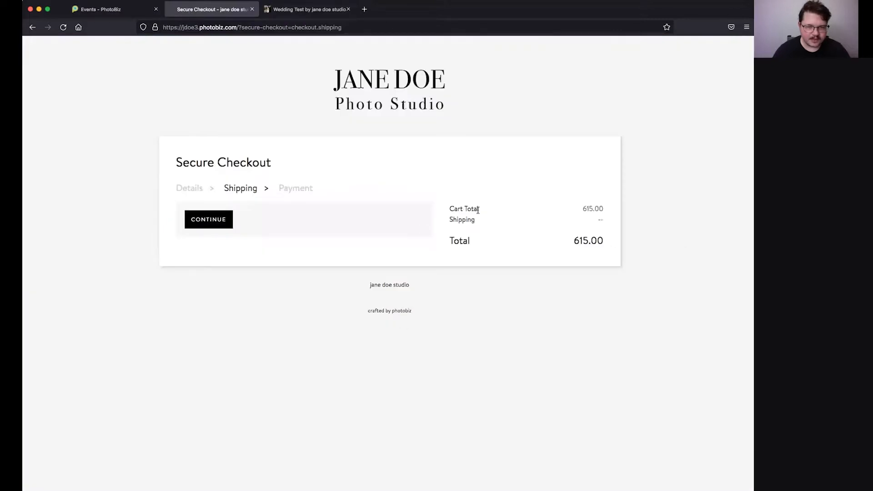
{"action": "left_click", "coordinate": [216, 221]}
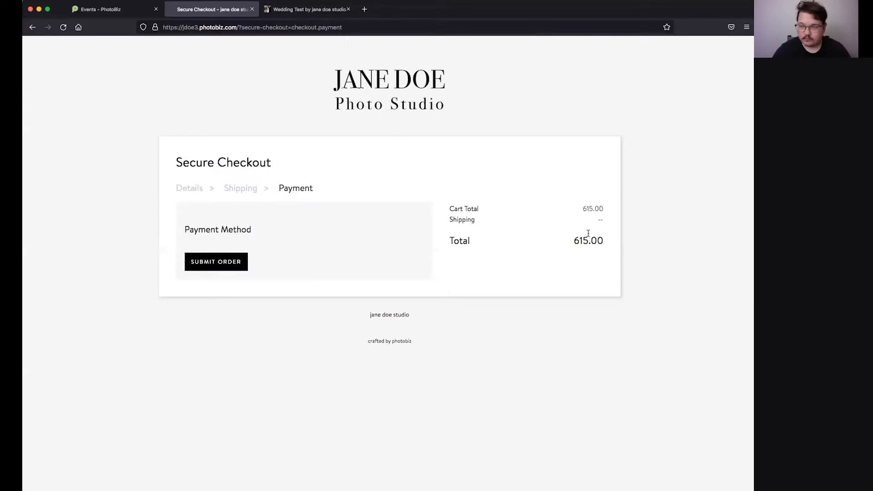
{"action": "left_click", "coordinate": [122, 9]}
{"action": "left_click", "coordinate": [203, 119]}
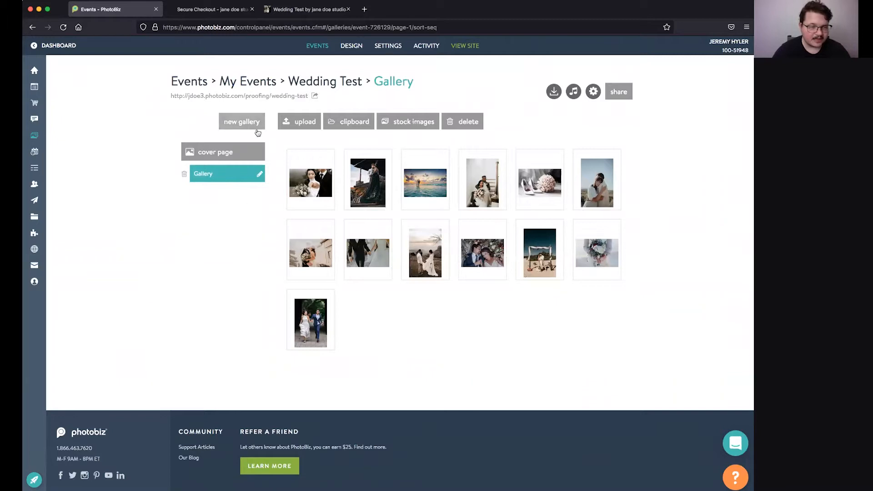
Step: Create a gallery named 'seniors' in the Wedding Test event and open its image upload page
{"action": "left_click", "coordinate": [250, 127]}
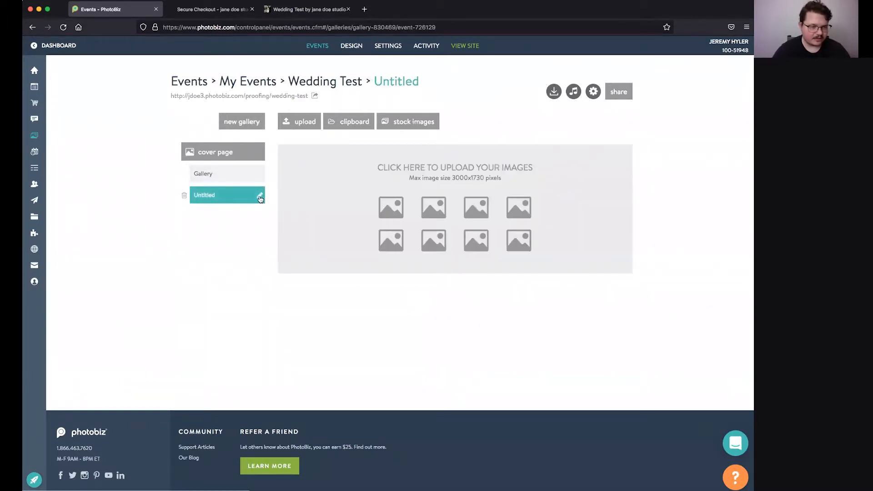
{"action": "left_click", "coordinate": [260, 198]}
{"action": "type", "text": "seniors"}
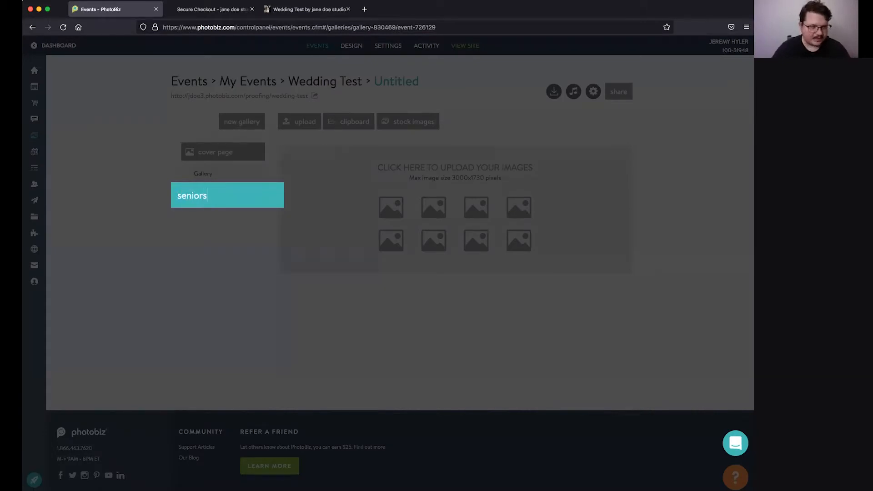
{"action": "key", "text": "Return"}
{"action": "key", "text": "super+Tab"}
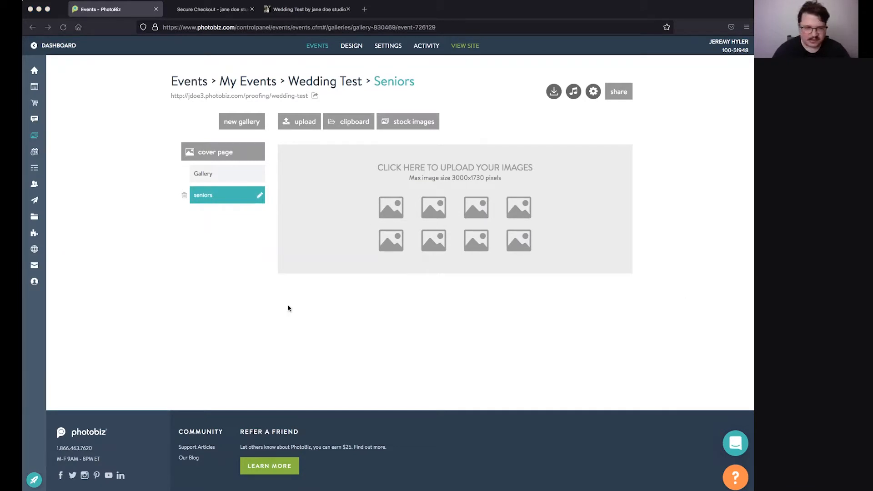
{"action": "left_click", "coordinate": [450, 218]}
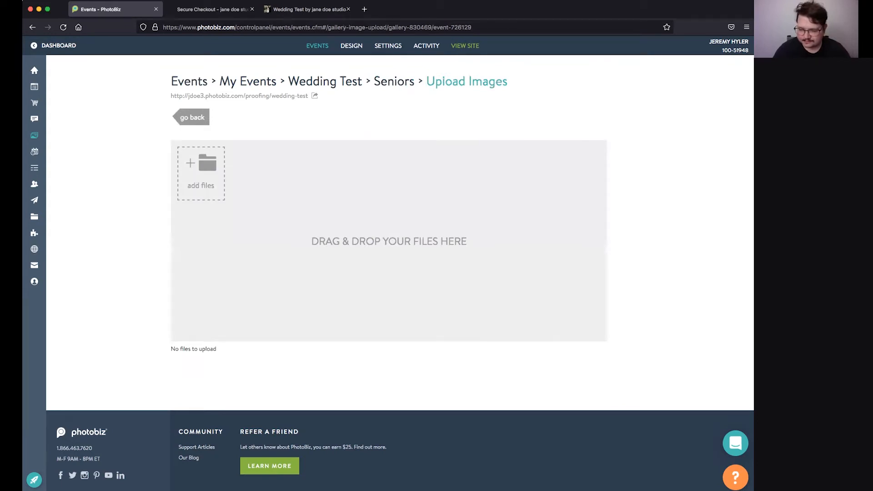
Step: Drop 19 portrait image files into the seniors upload area, then reload the client's Wedding Test page
{"action": "left_click_drag", "start_coordinate": [461, 279], "coordinate": [336, 225]}
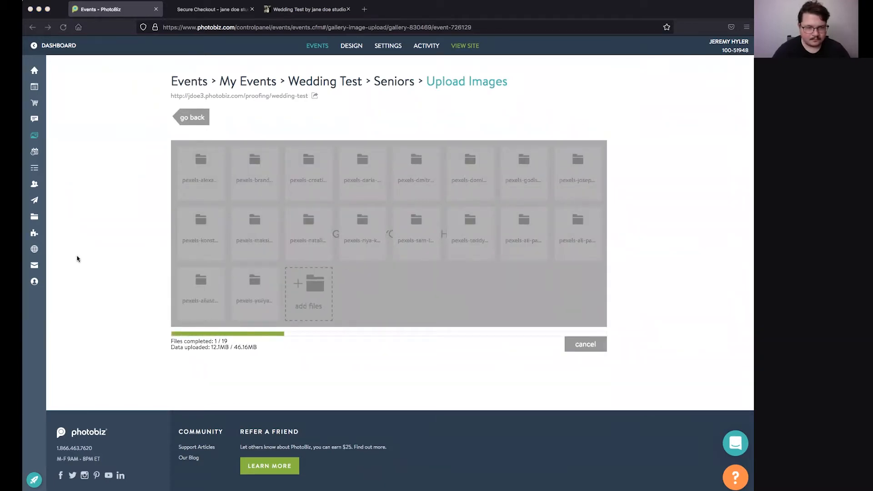
{"action": "left_click", "coordinate": [210, 10]}
{"action": "left_click", "coordinate": [307, 9]}
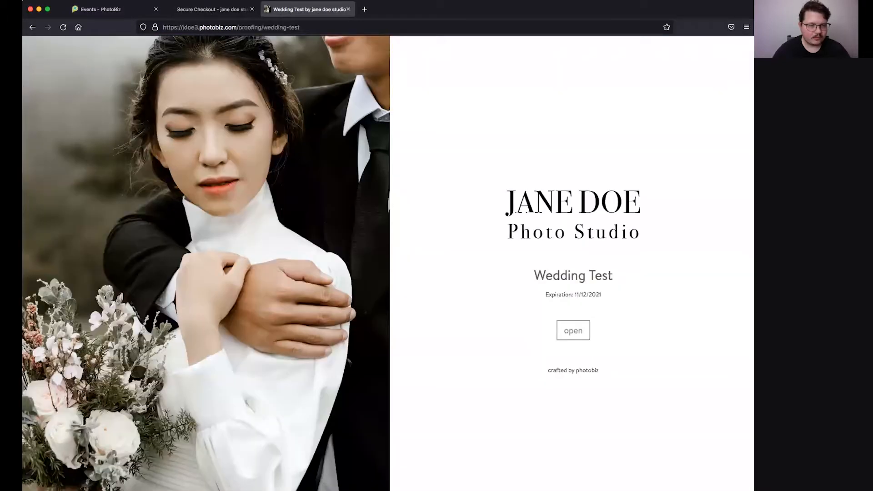
{"action": "left_click", "coordinate": [64, 27]}
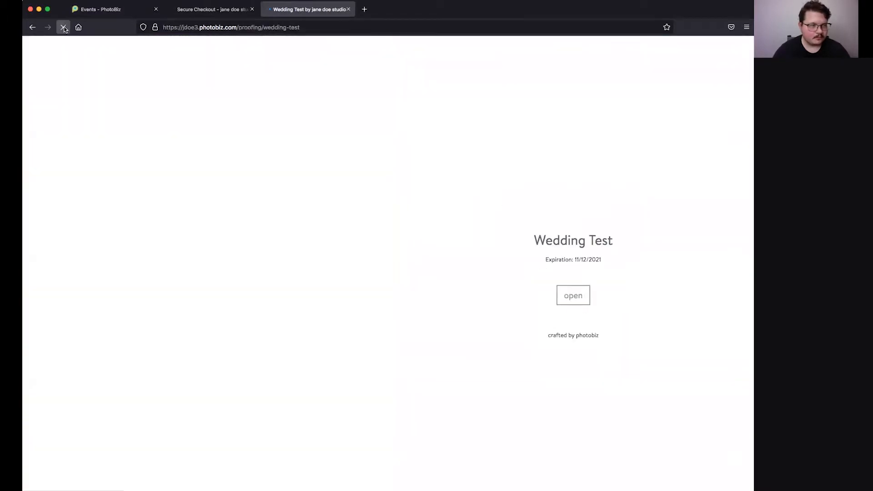
{"action": "left_click", "coordinate": [126, 10]}
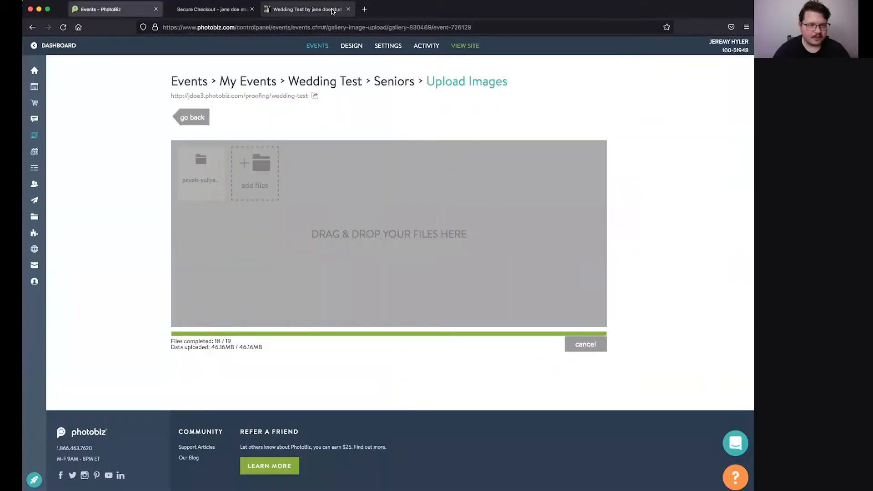
{"action": "left_click", "coordinate": [333, 10]}
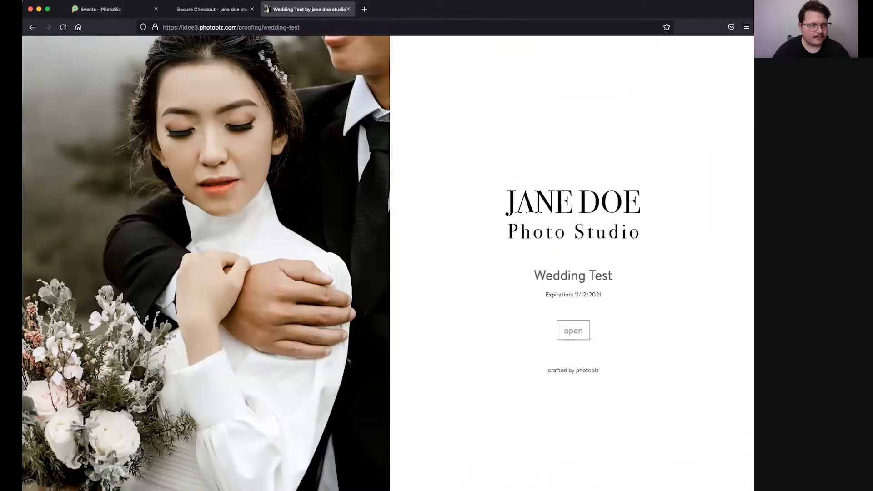
Step: Open the client's seniors gallery and heart four portraits, including the newspaper, floral-dress and yellow-car photos
{"action": "left_click", "coordinate": [579, 332]}
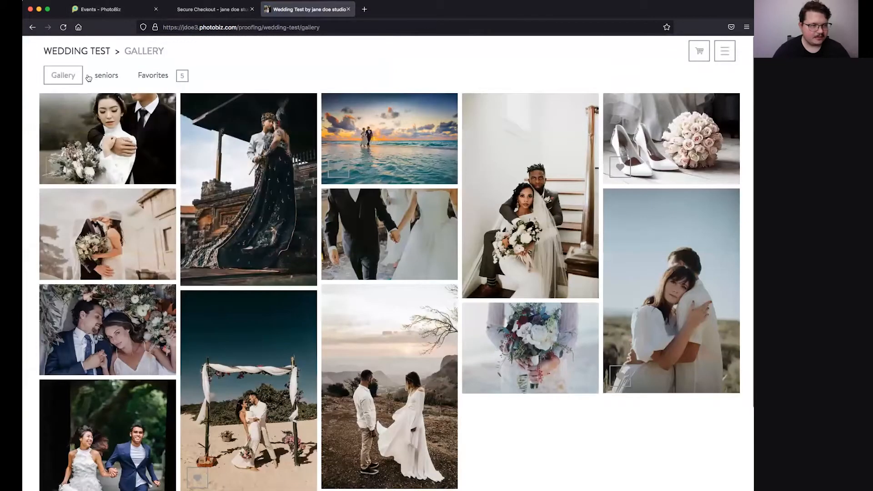
{"action": "left_click", "coordinate": [116, 75]}
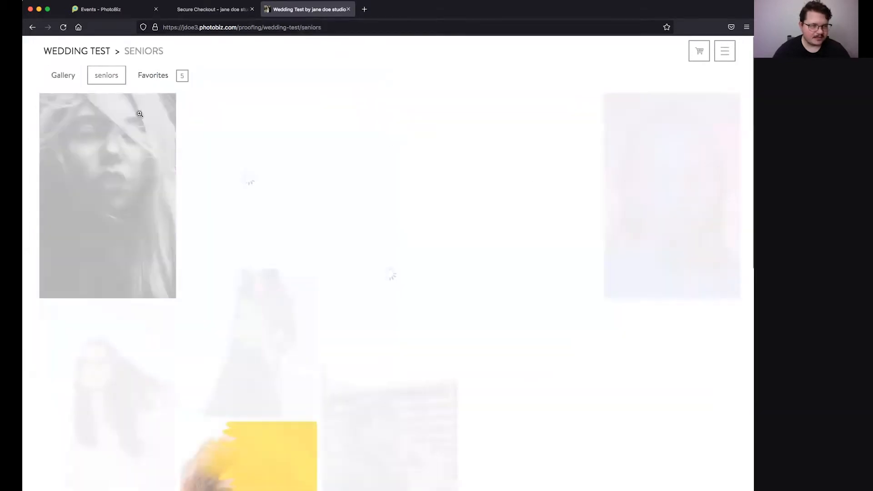
{"action": "scroll", "coordinate": [330, 334], "scroll_direction": "down", "scroll_amount": 5}
{"action": "left_click", "coordinate": [338, 353]}
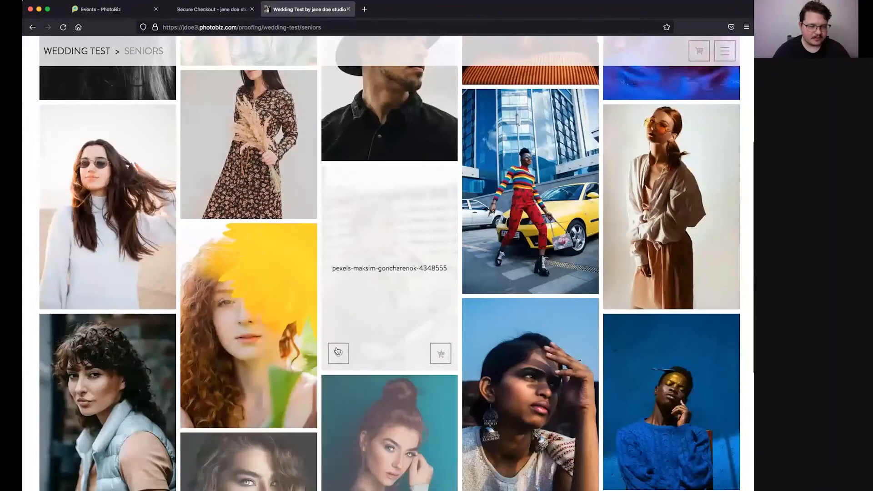
{"action": "left_click", "coordinate": [208, 207]}
{"action": "left_click", "coordinate": [479, 277]}
{"action": "left_click", "coordinate": [621, 293]}
{"action": "scroll", "coordinate": [625, 299], "scroll_direction": "up", "scroll_amount": 5}
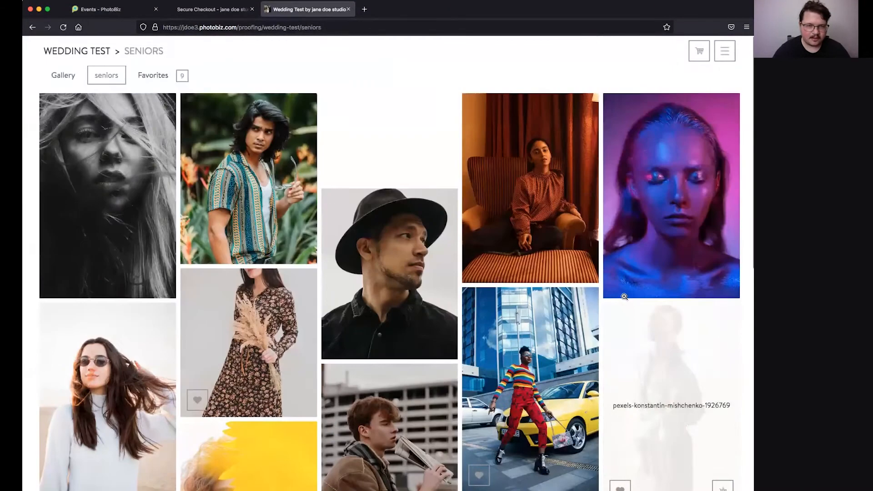
Step: View the 9 favorited photos, then go back to the control panel's Seniors gallery
{"action": "left_click", "coordinate": [153, 75]}
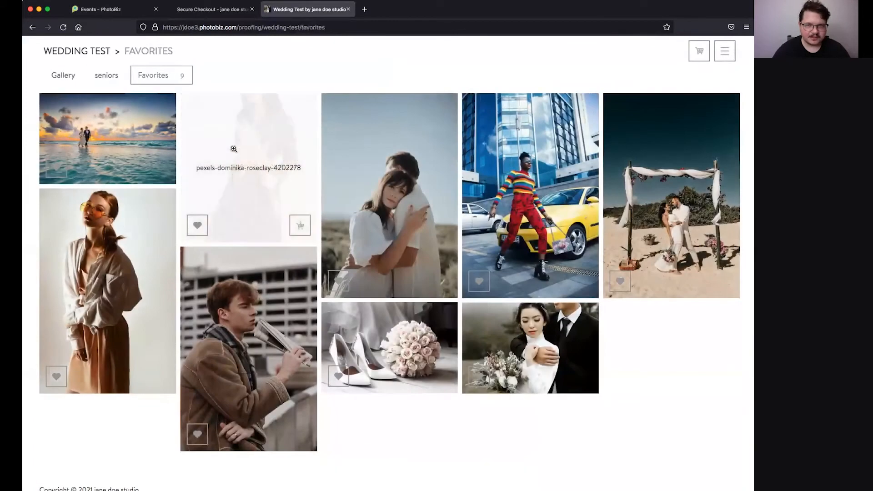
{"action": "left_click", "coordinate": [728, 52]}
{"action": "left_click", "coordinate": [743, 55]}
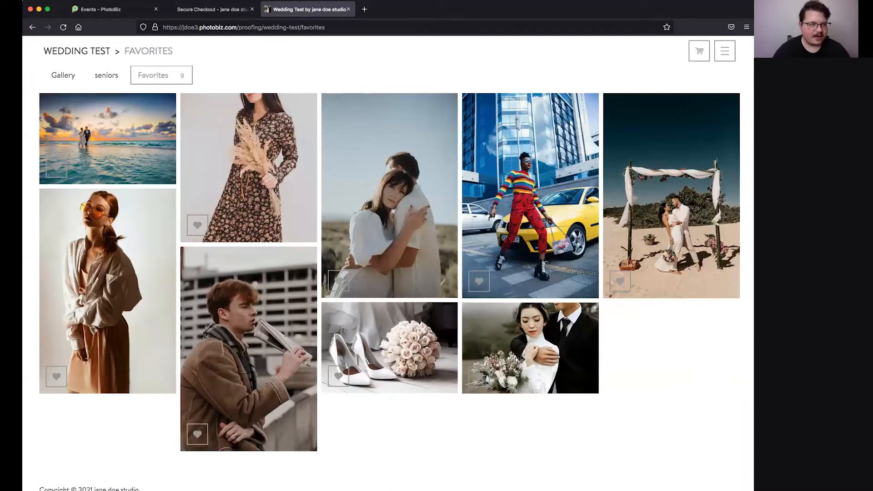
{"action": "left_click", "coordinate": [118, 10]}
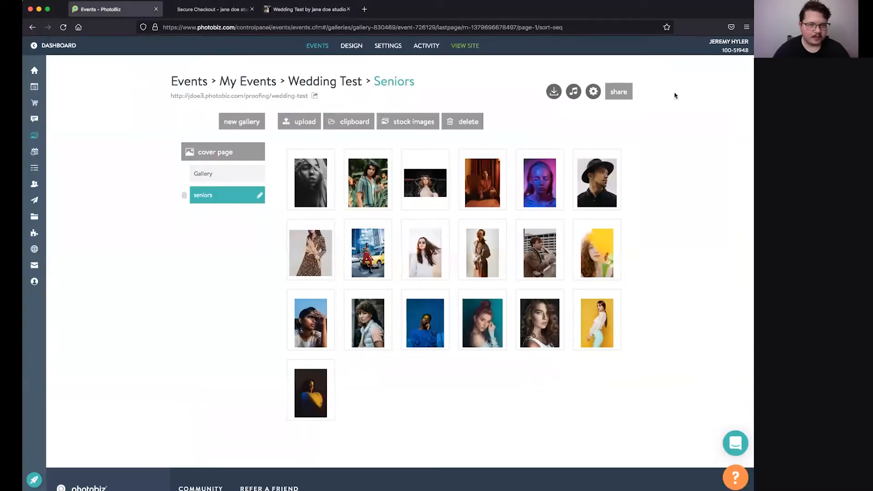
Step: Set Allow Free Downloads to Yes in the Wedding Test settings, save, and reload the client Favorites page
{"action": "left_click", "coordinate": [595, 93]}
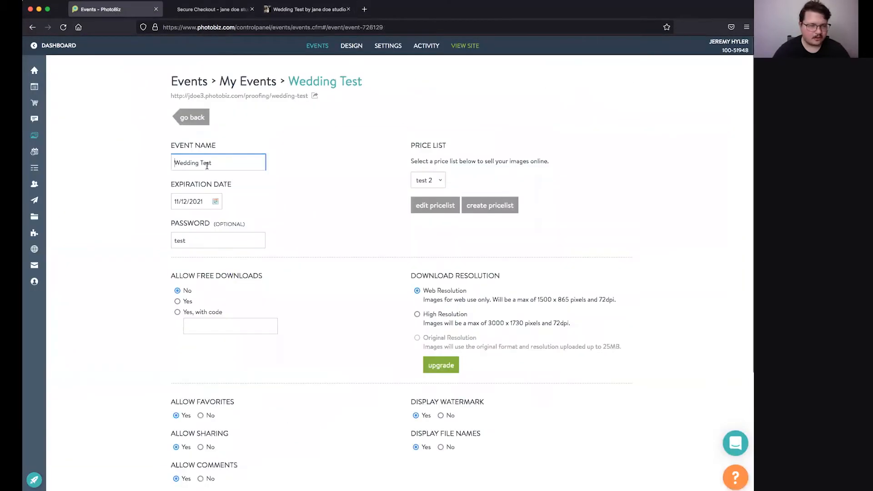
{"action": "left_click", "coordinate": [178, 302]}
{"action": "scroll", "coordinate": [177, 306], "scroll_direction": "down", "scroll_amount": 4}
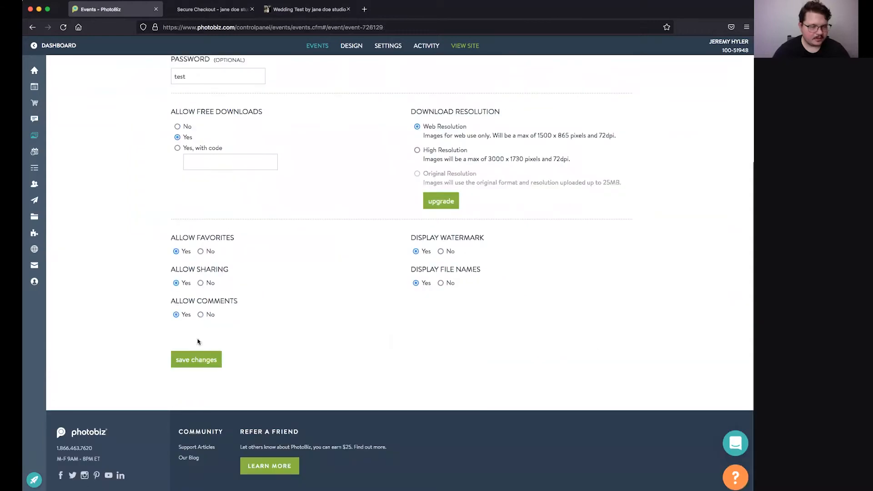
{"action": "left_click", "coordinate": [196, 358]}
{"action": "left_click", "coordinate": [294, 9]}
{"action": "left_click", "coordinate": [64, 28]}
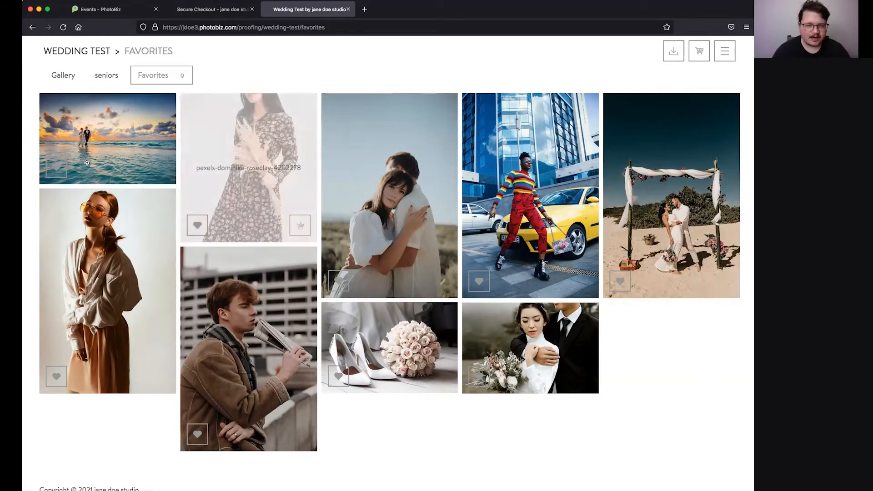
Step: In the client download options, tick the Gallery and seniors galleries for 32 images, leaving Favorites out
{"action": "left_click", "coordinate": [63, 76]}
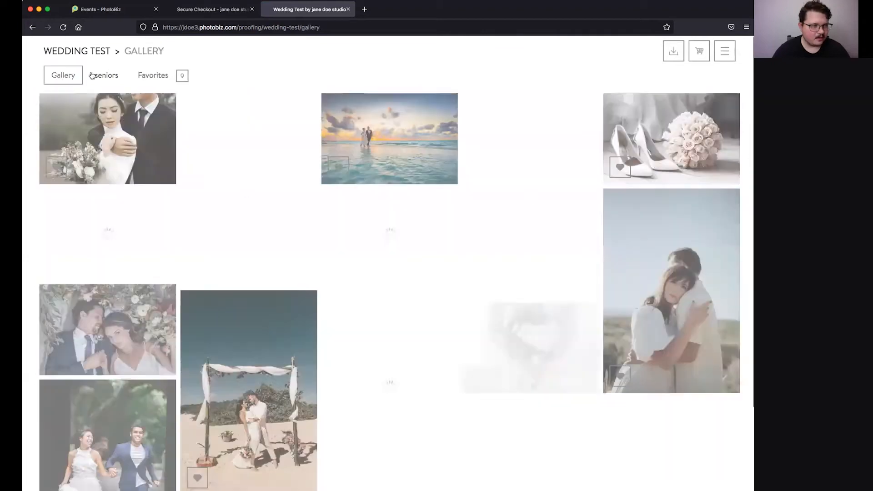
{"action": "left_click", "coordinate": [103, 76]}
{"action": "left_click", "coordinate": [157, 75]}
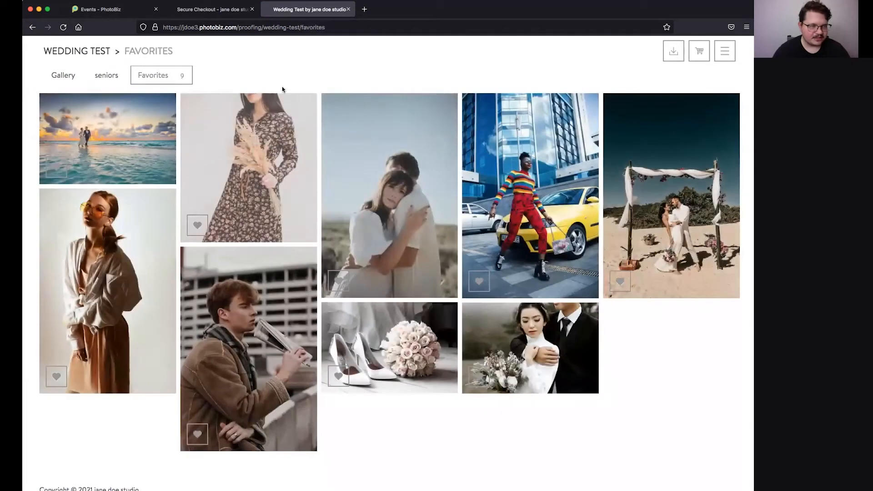
{"action": "left_click", "coordinate": [672, 52]}
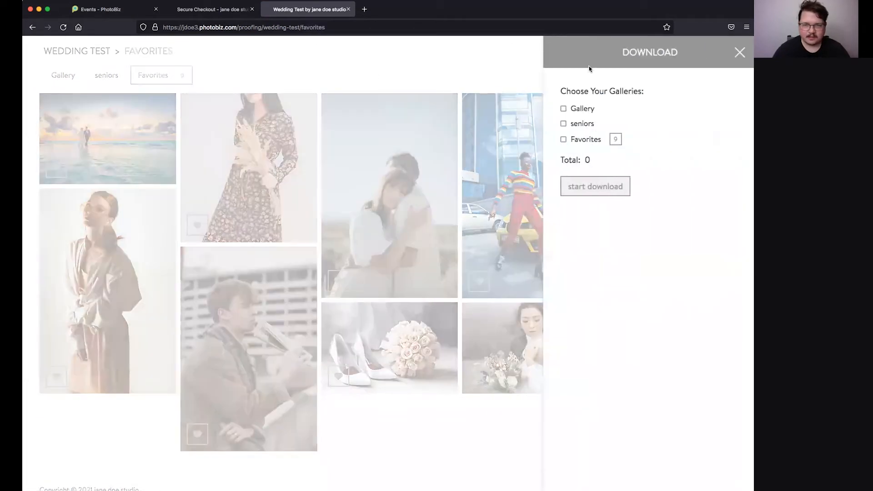
{"action": "left_click", "coordinate": [564, 109]}
{"action": "left_click", "coordinate": [564, 109]}
{"action": "left_click", "coordinate": [564, 124]}
{"action": "left_click", "coordinate": [564, 110]}
{"action": "left_click", "coordinate": [563, 140]}
{"action": "left_click", "coordinate": [563, 139]}
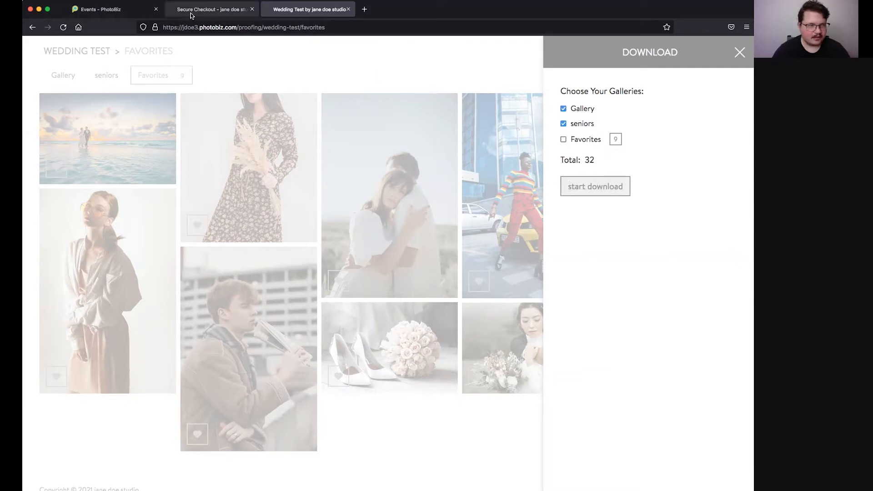
Step: Start the bulk download of the 32 selected images
{"action": "left_click", "coordinate": [111, 9]}
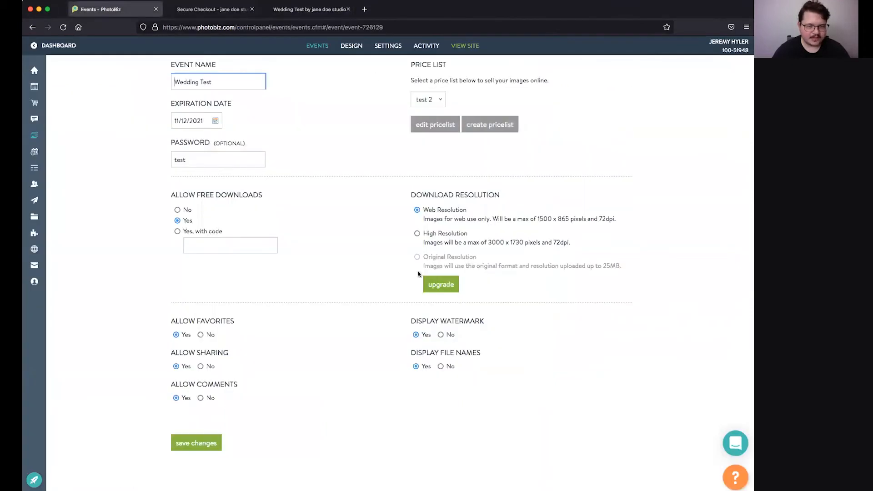
{"action": "left_click", "coordinate": [295, 10]}
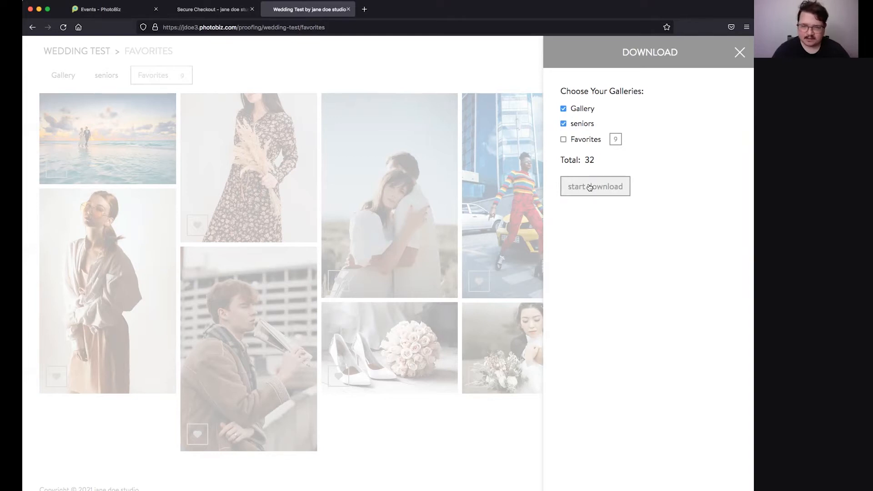
{"action": "left_click", "coordinate": [590, 188]}
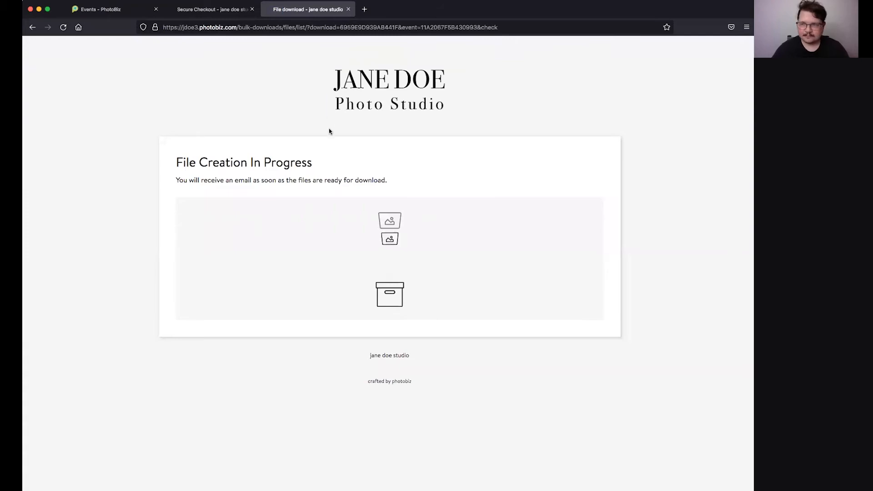
Step: Leave the Wedding Test event settings and return to its Gallery page with 13 photos
{"action": "left_click", "coordinate": [202, 10]}
{"action": "left_click", "coordinate": [108, 6]}
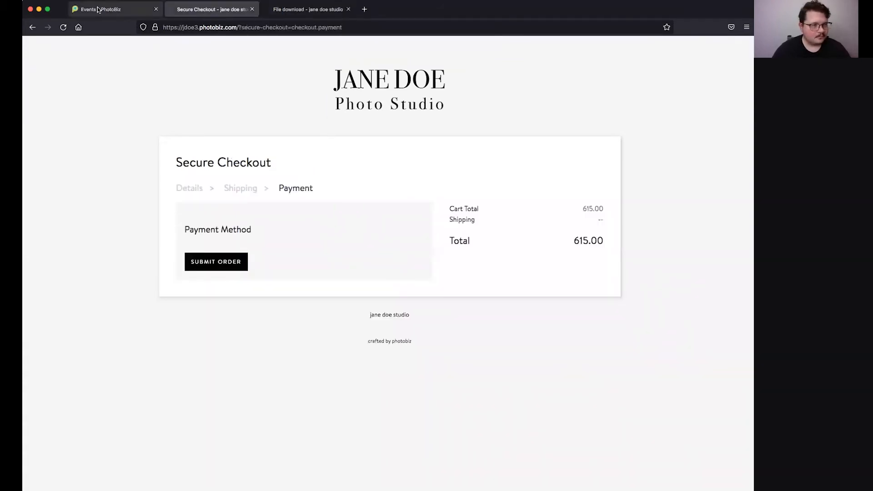
{"action": "scroll", "coordinate": [390, 74], "scroll_direction": "up", "scroll_amount": 3}
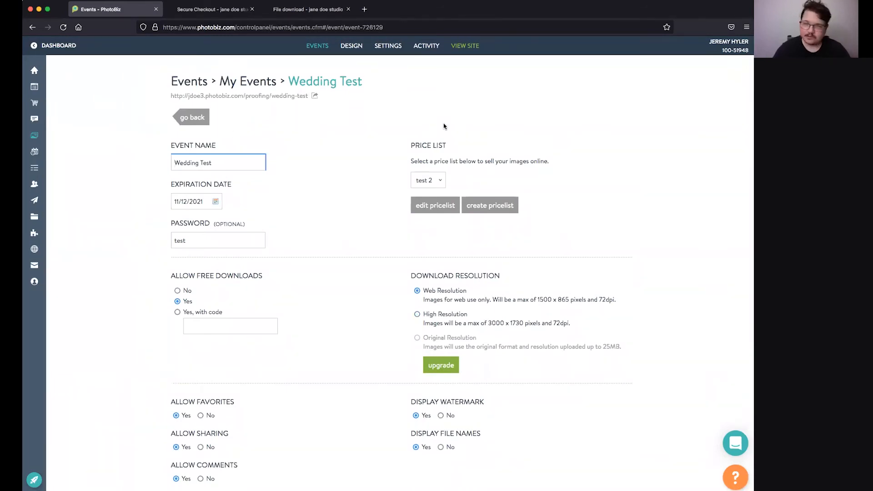
{"action": "left_click", "coordinate": [206, 122]}
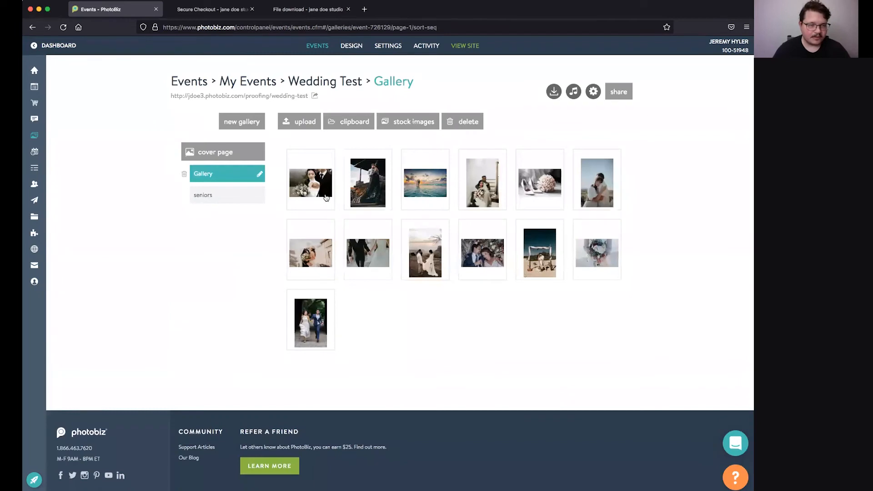